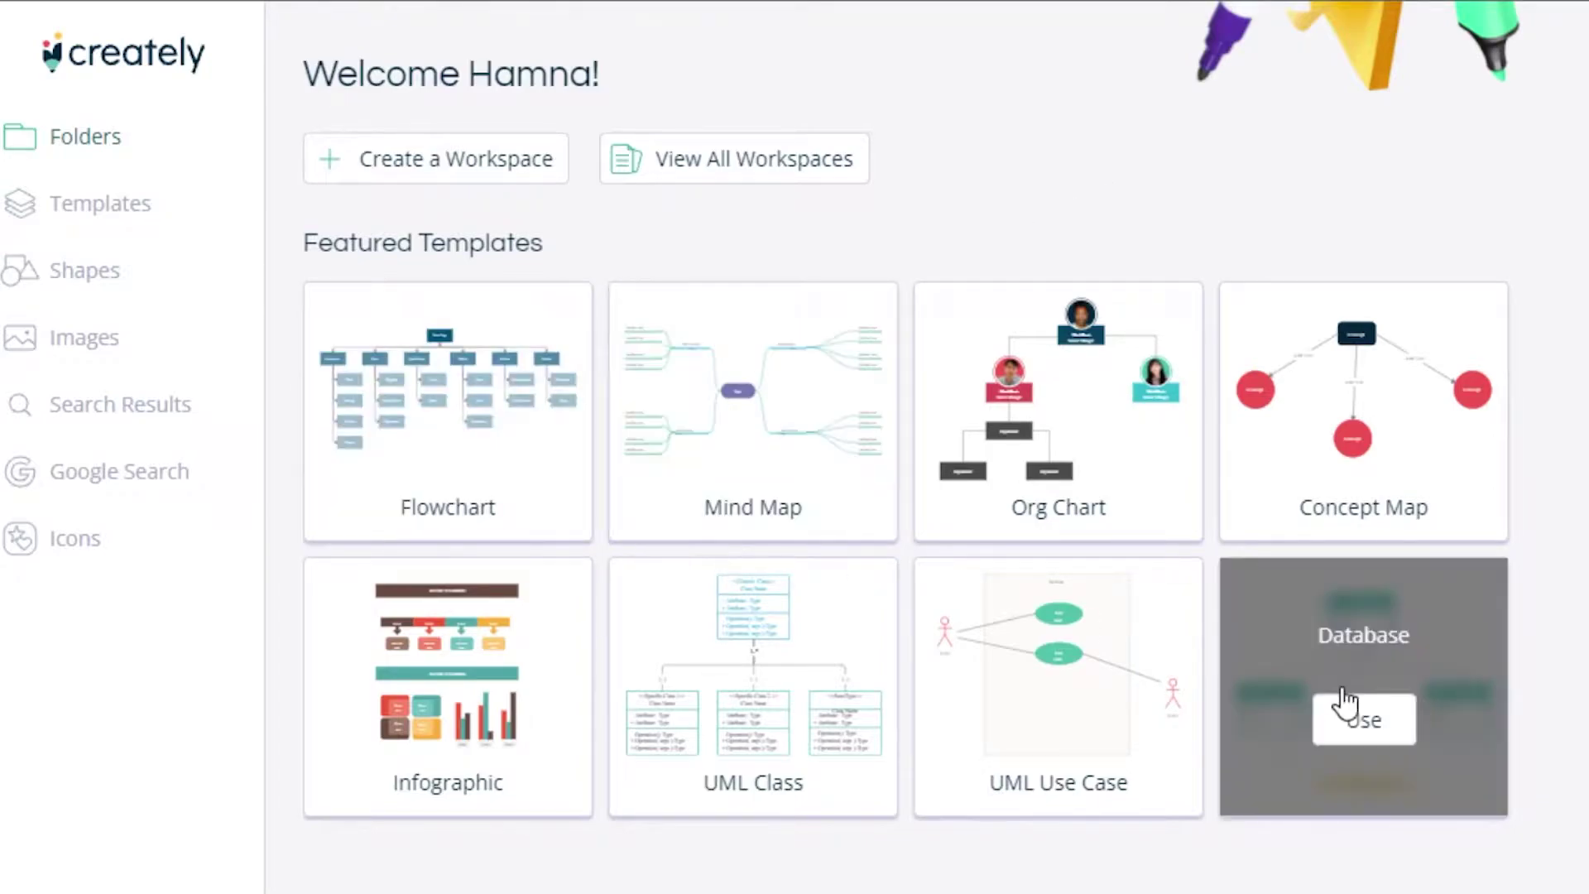
Step: Create a new workspace from the Mind Map card under Featured Templates
mouse_move(1063, 596)
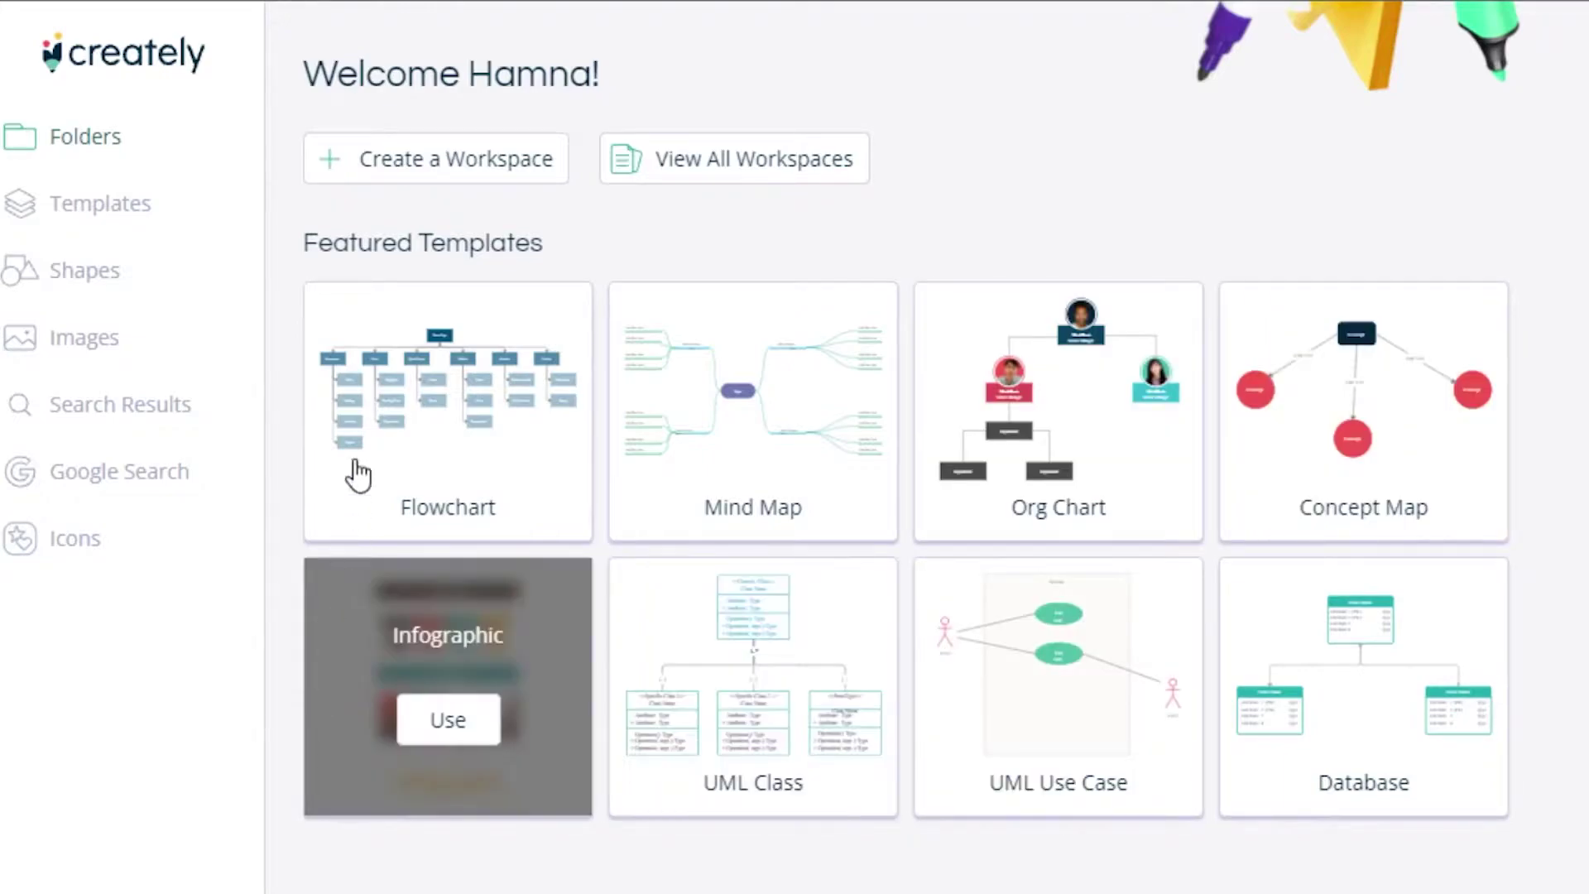
mouse_move(699, 451)
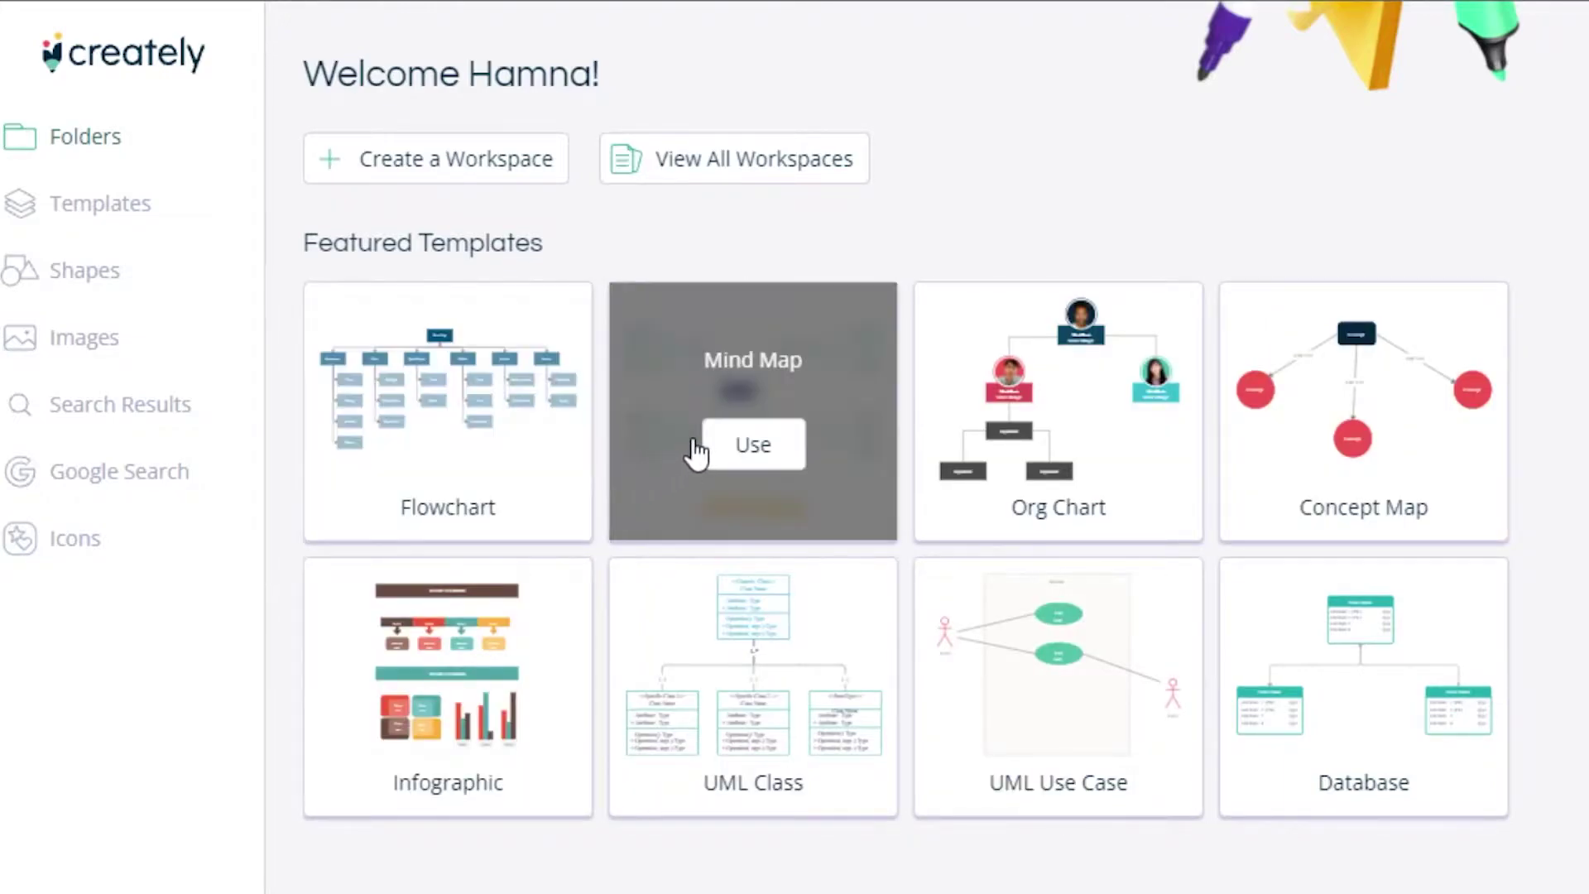
click(751, 454)
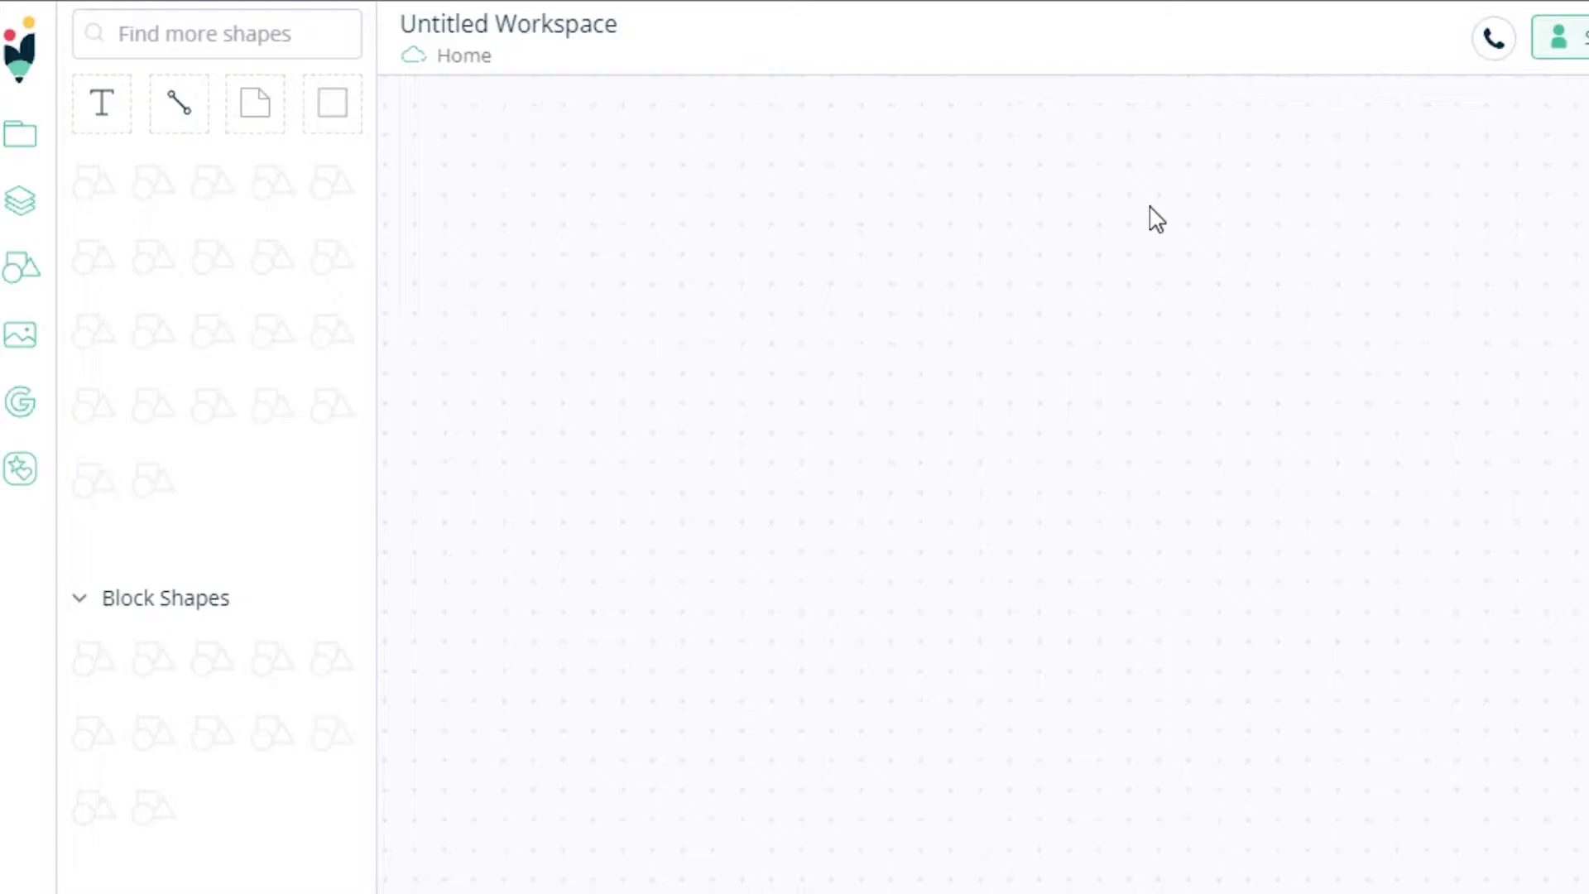
Step: Replace the 'Untitled Workspace' title with 'MY WorSpace'
click(629, 23)
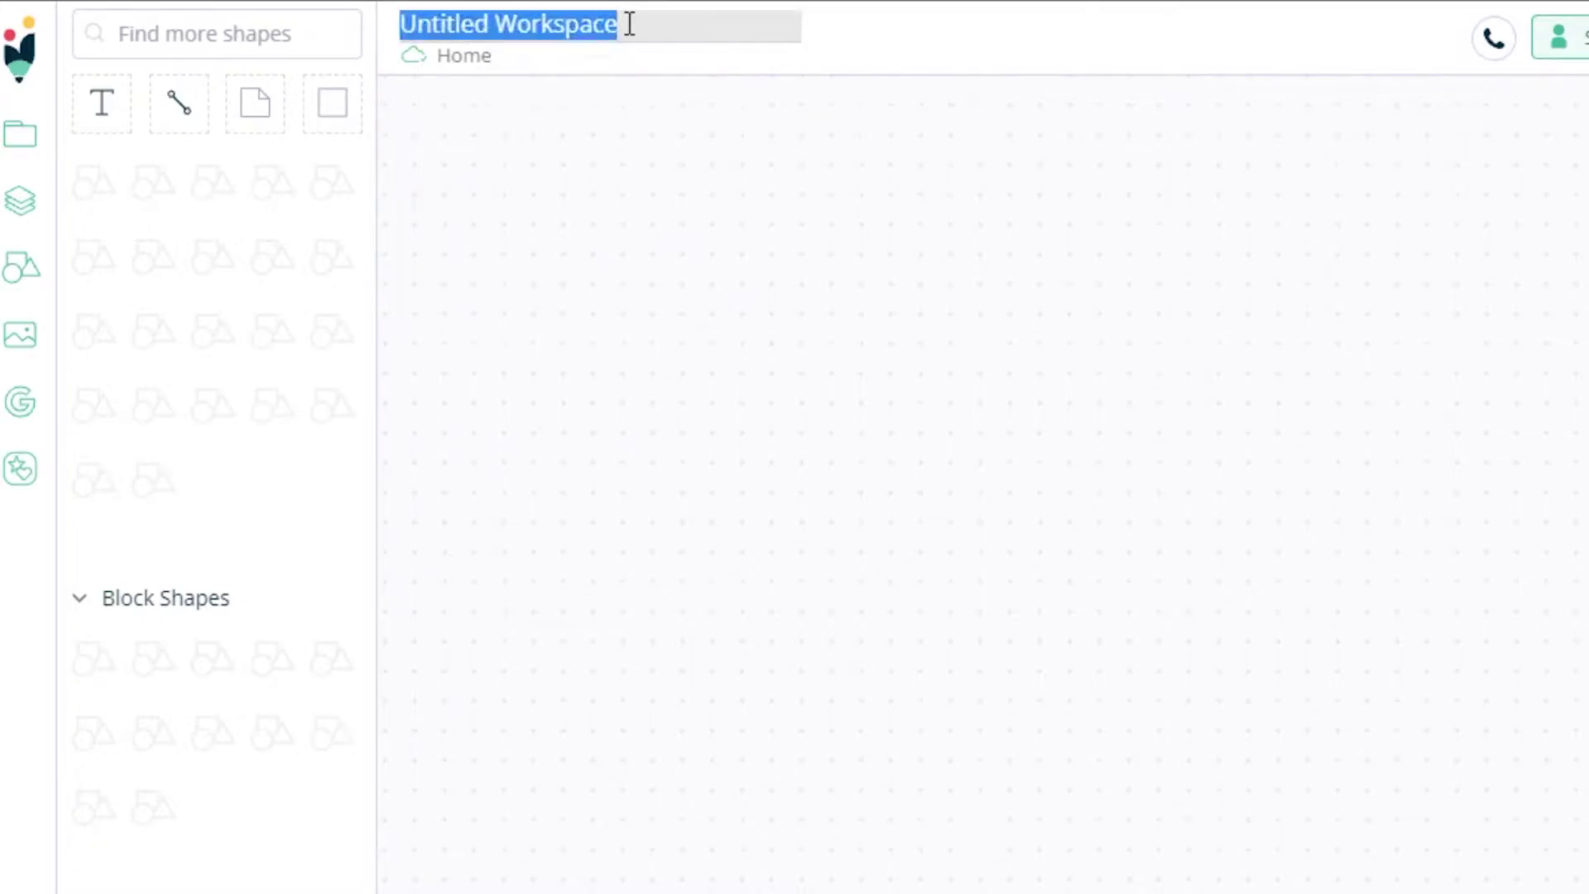
key(BackSpace)
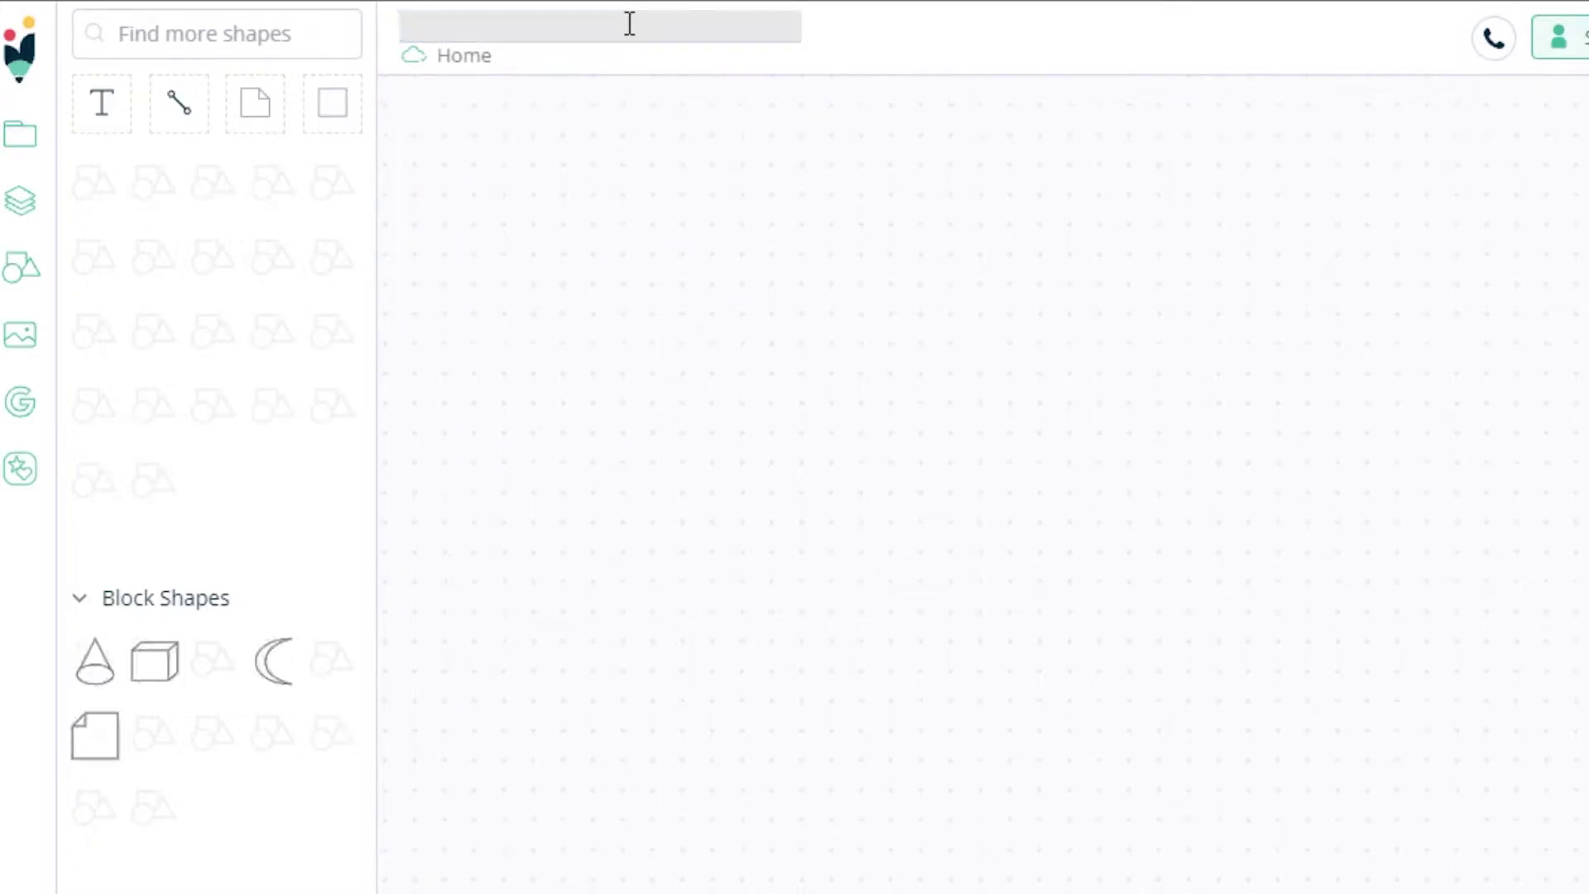
text(MY W)
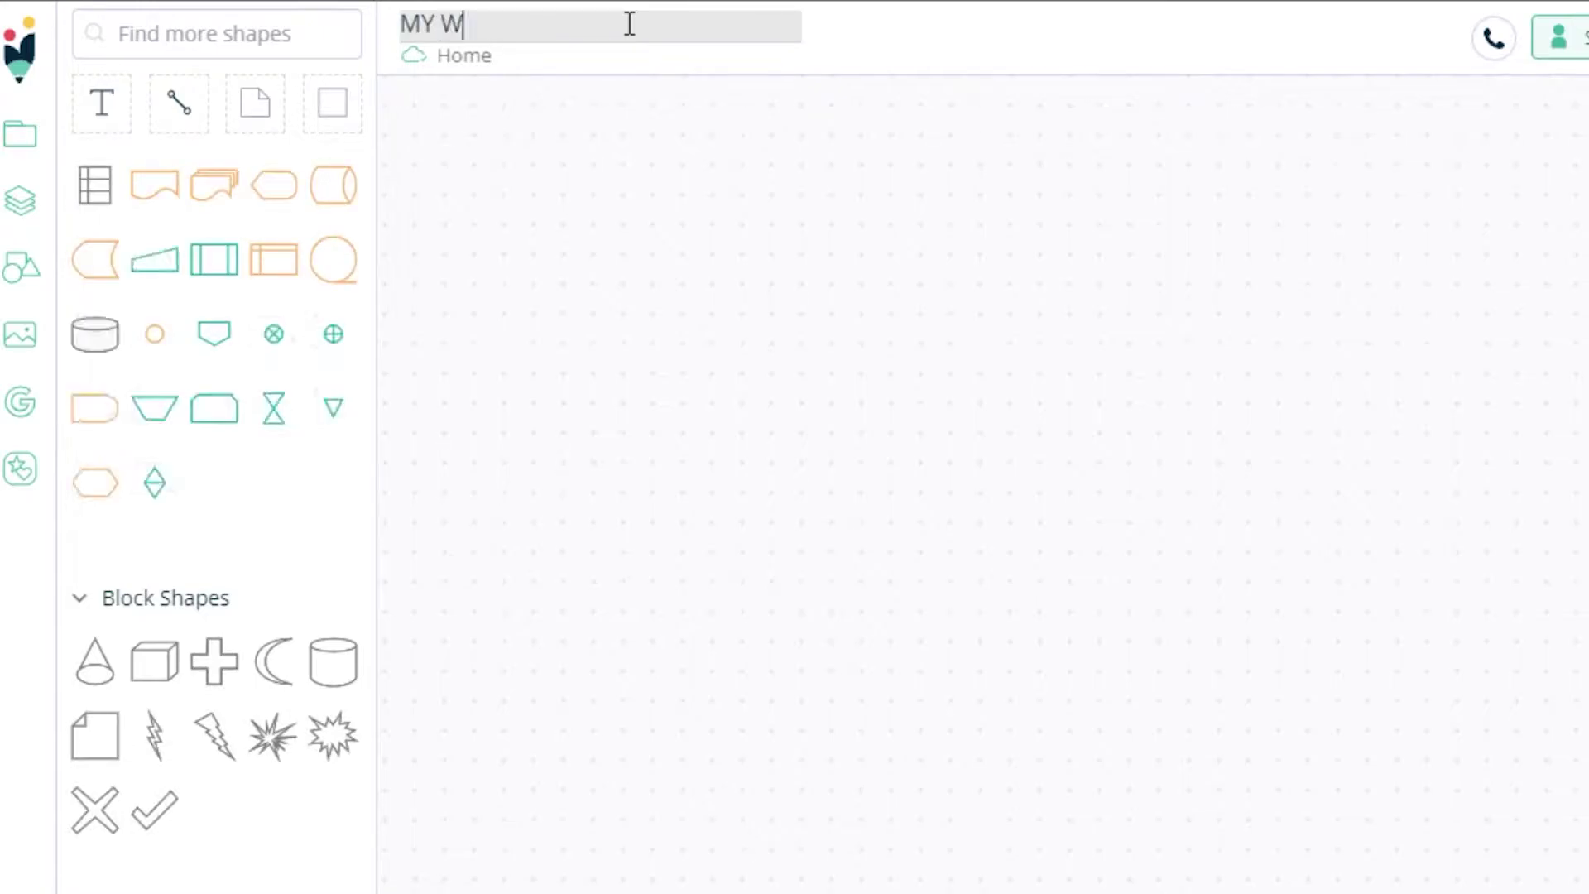
text(orSpace)
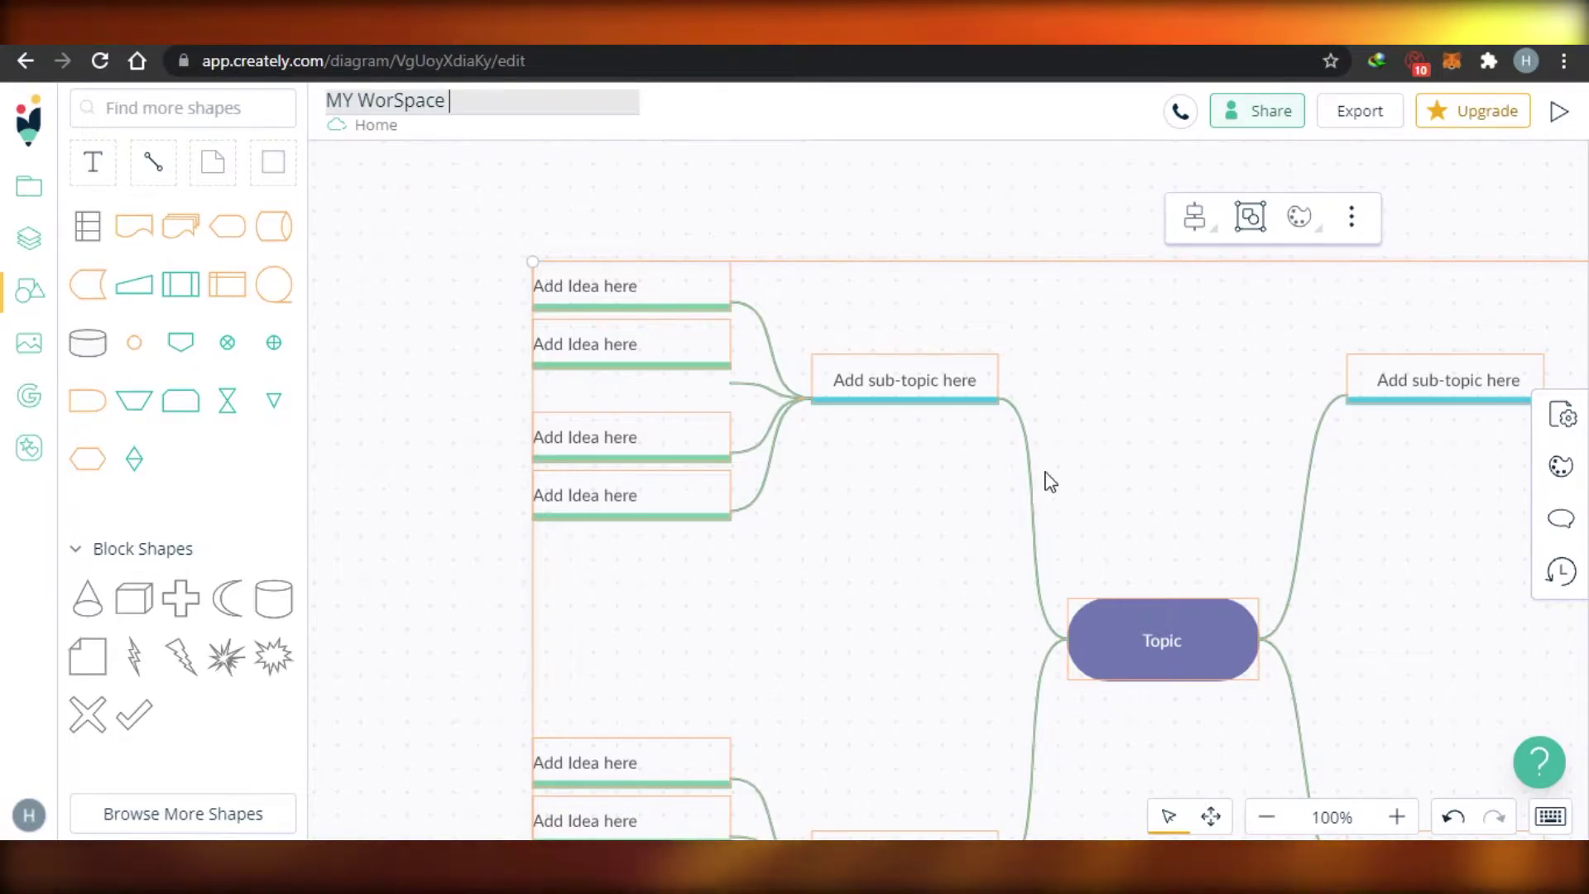
Step: Shrink the mind map group, pan it to the canvas centre, then return to the Select tool
click(1211, 820)
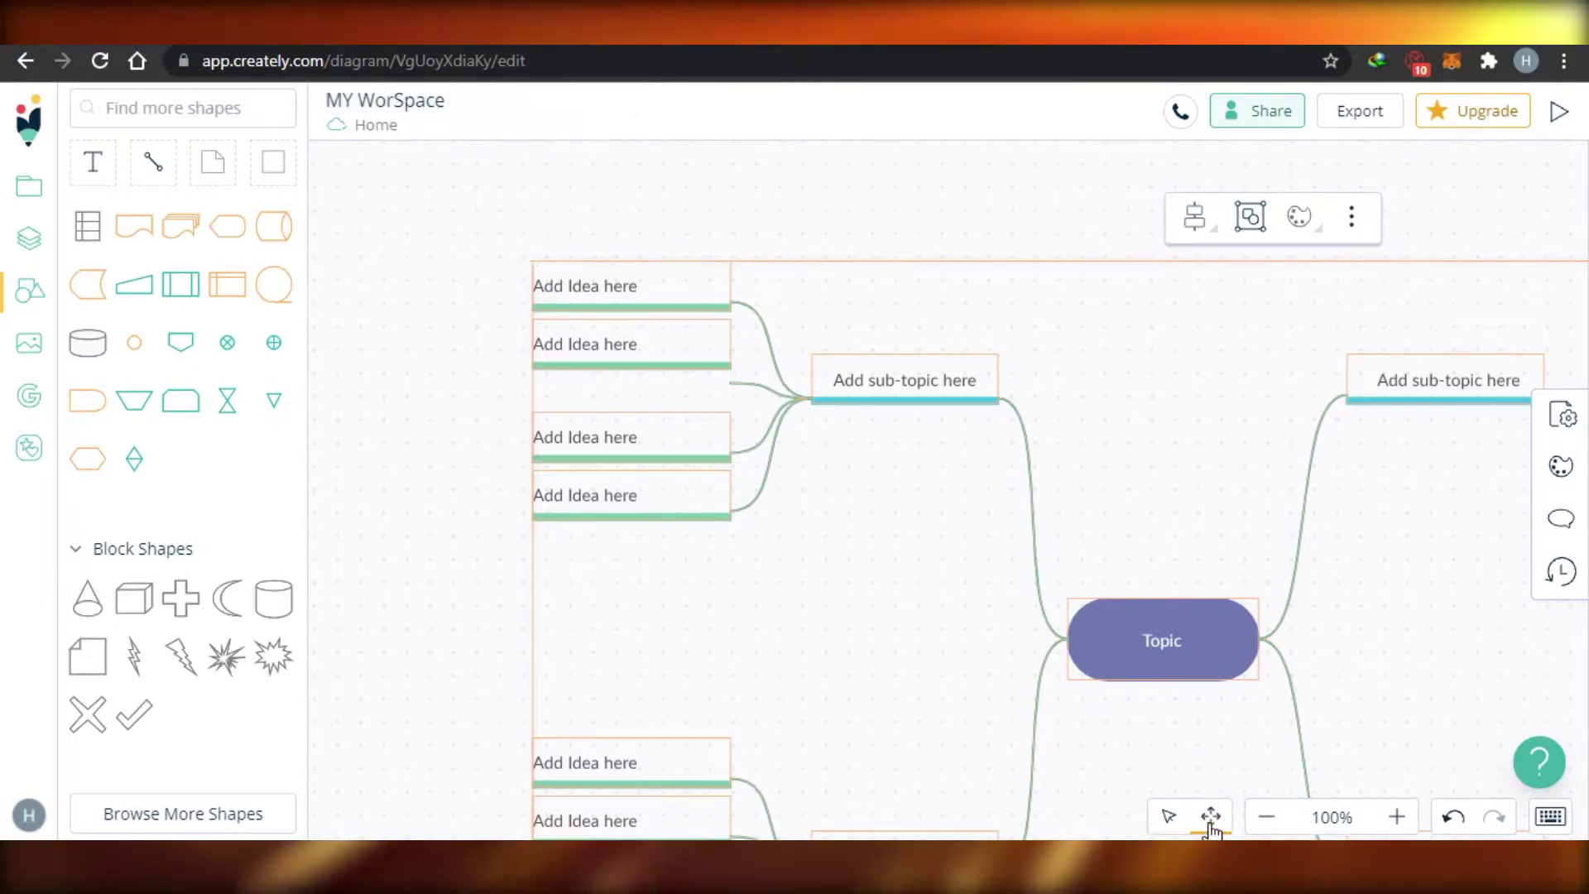
drag(890, 247, 729, 168)
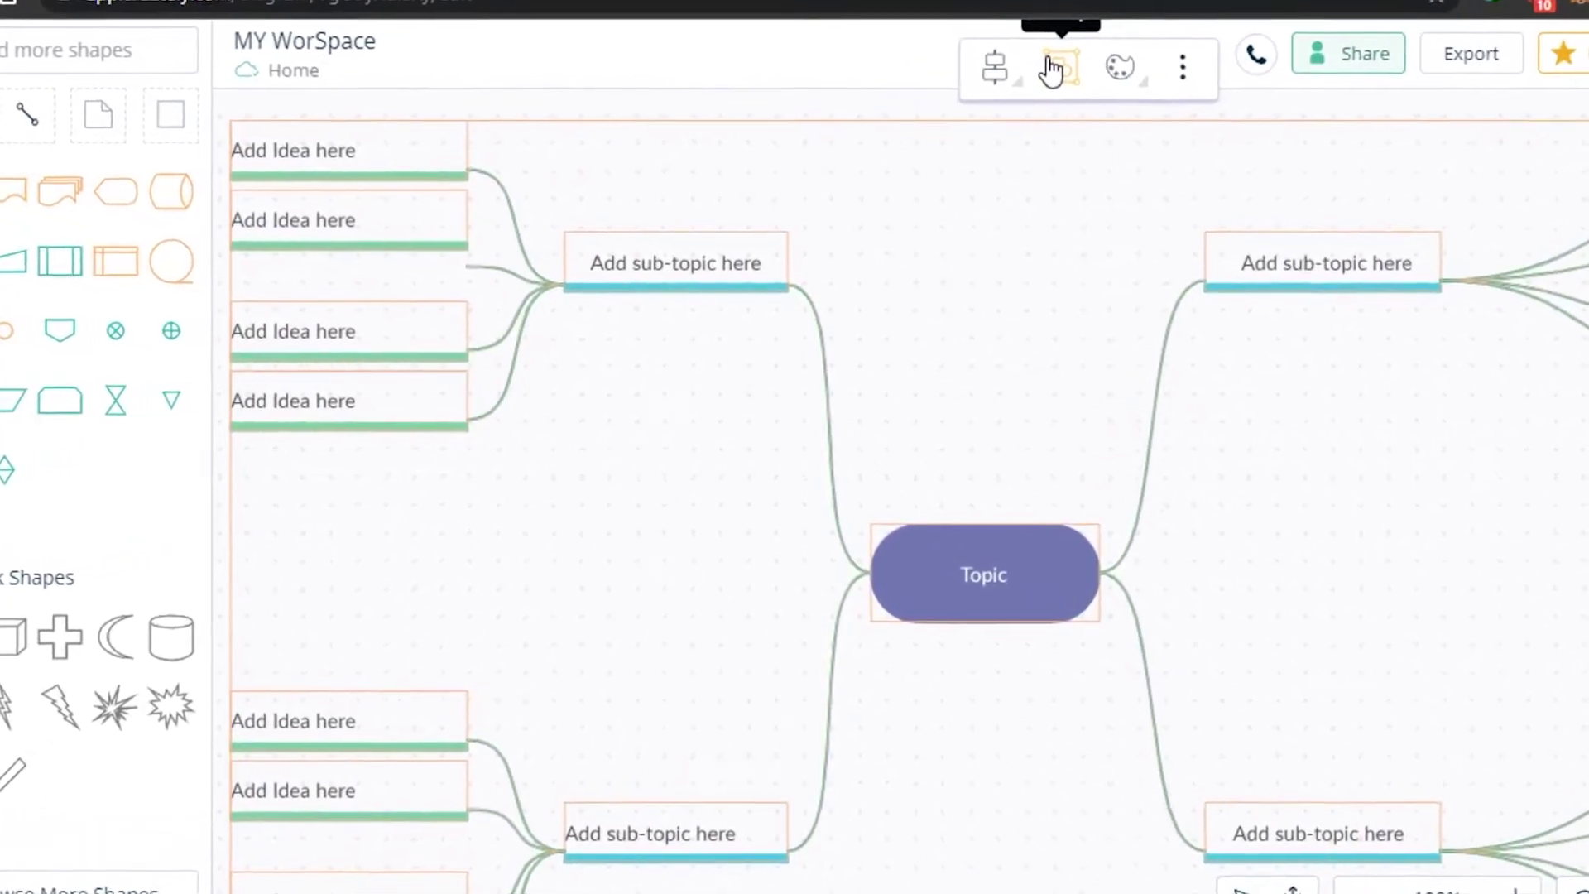
click(1053, 66)
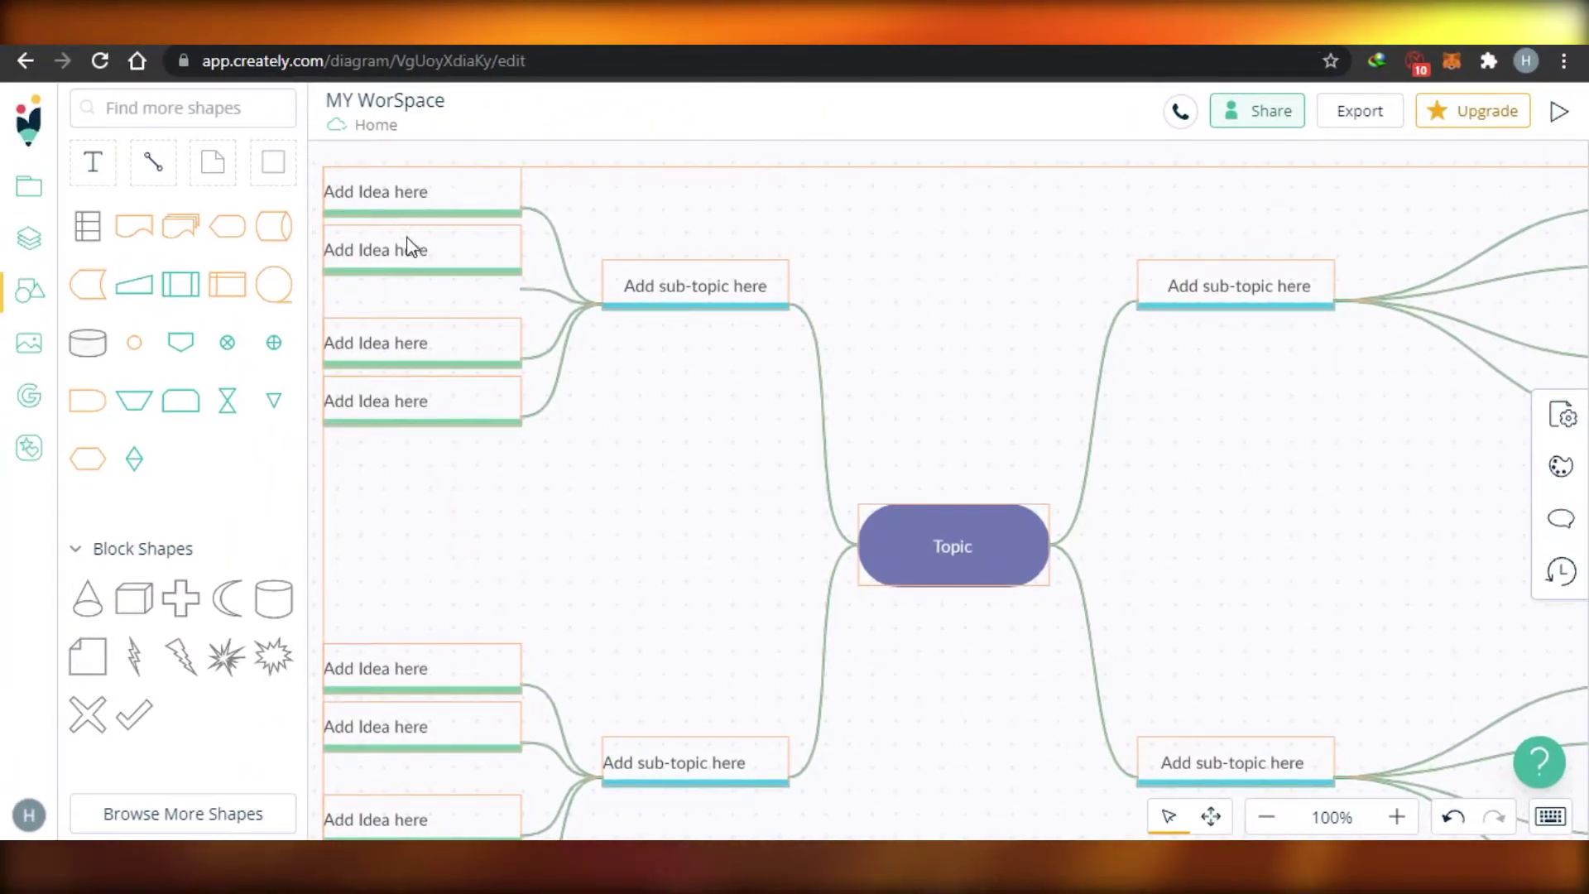
drag(527, 315, 805, 445)
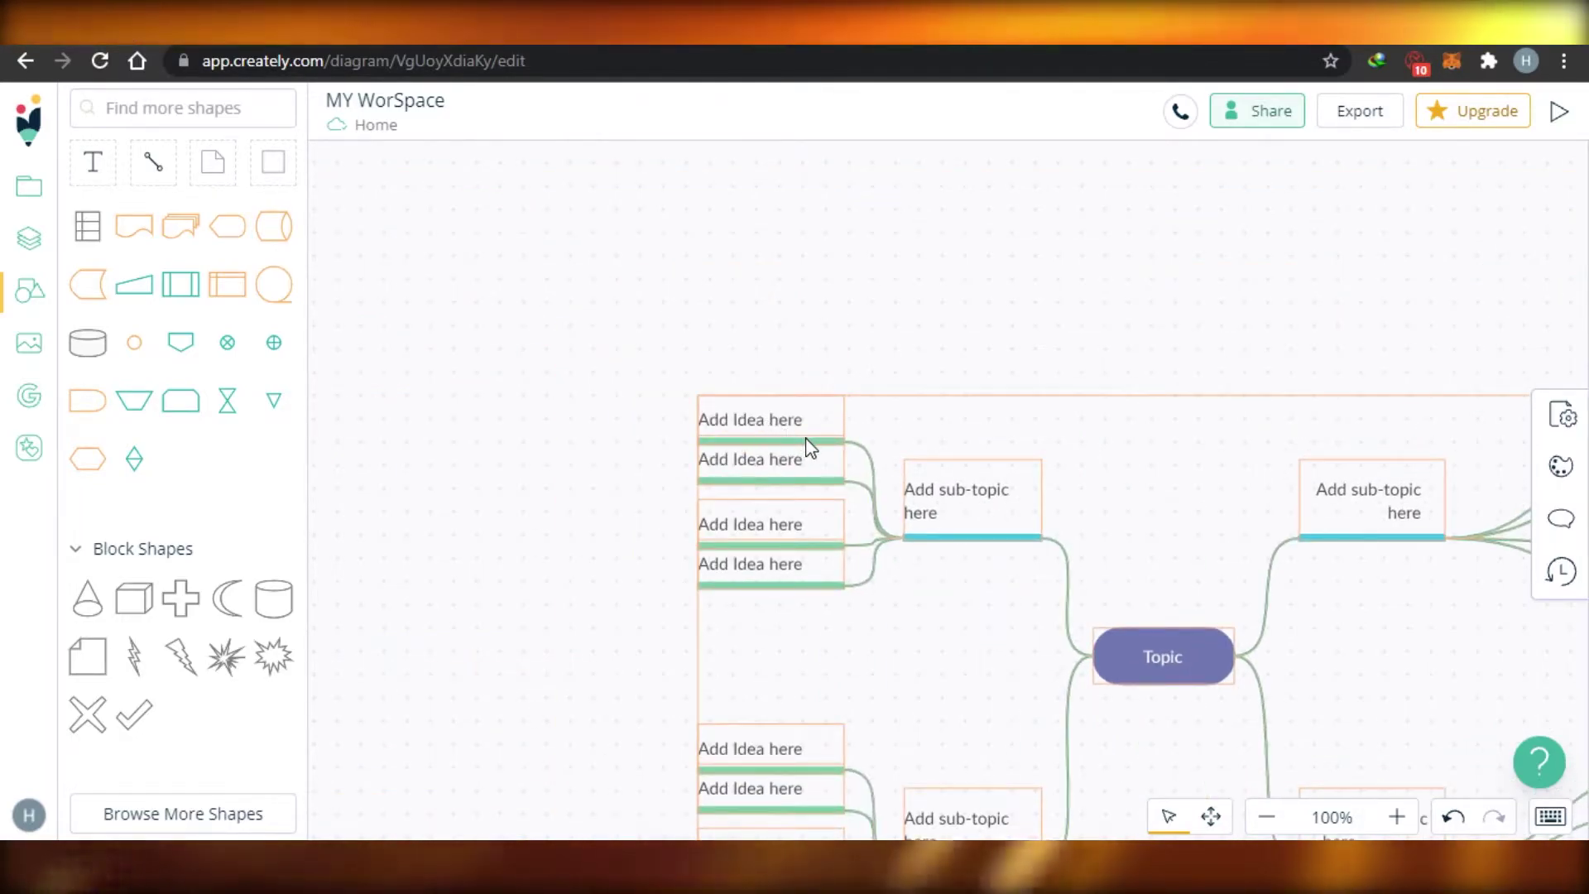
click(1211, 818)
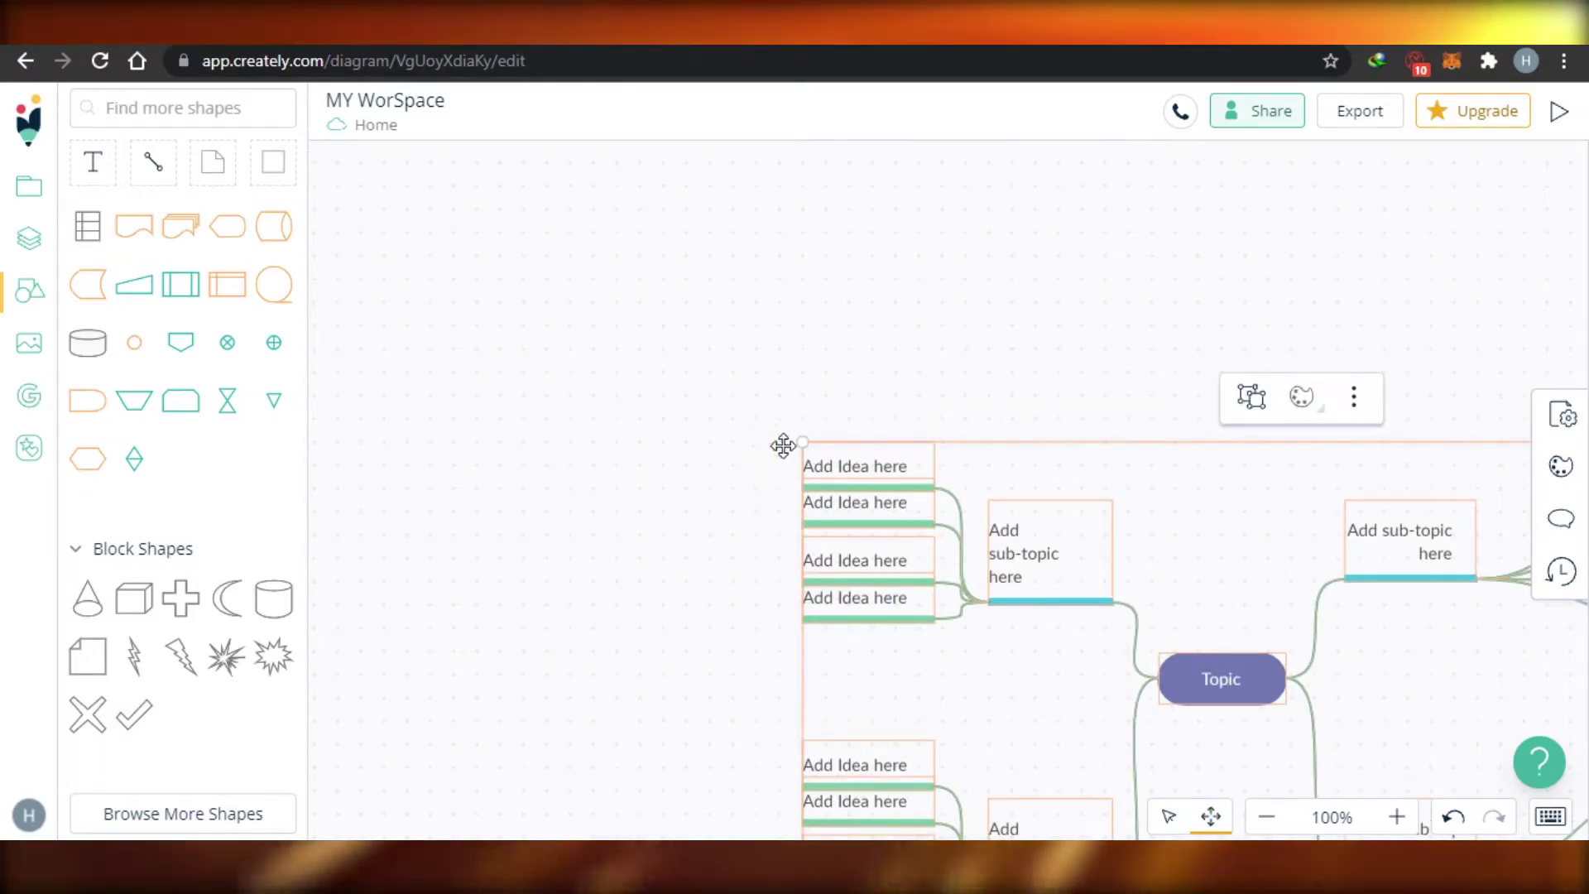
drag(1025, 444, 632, 234)
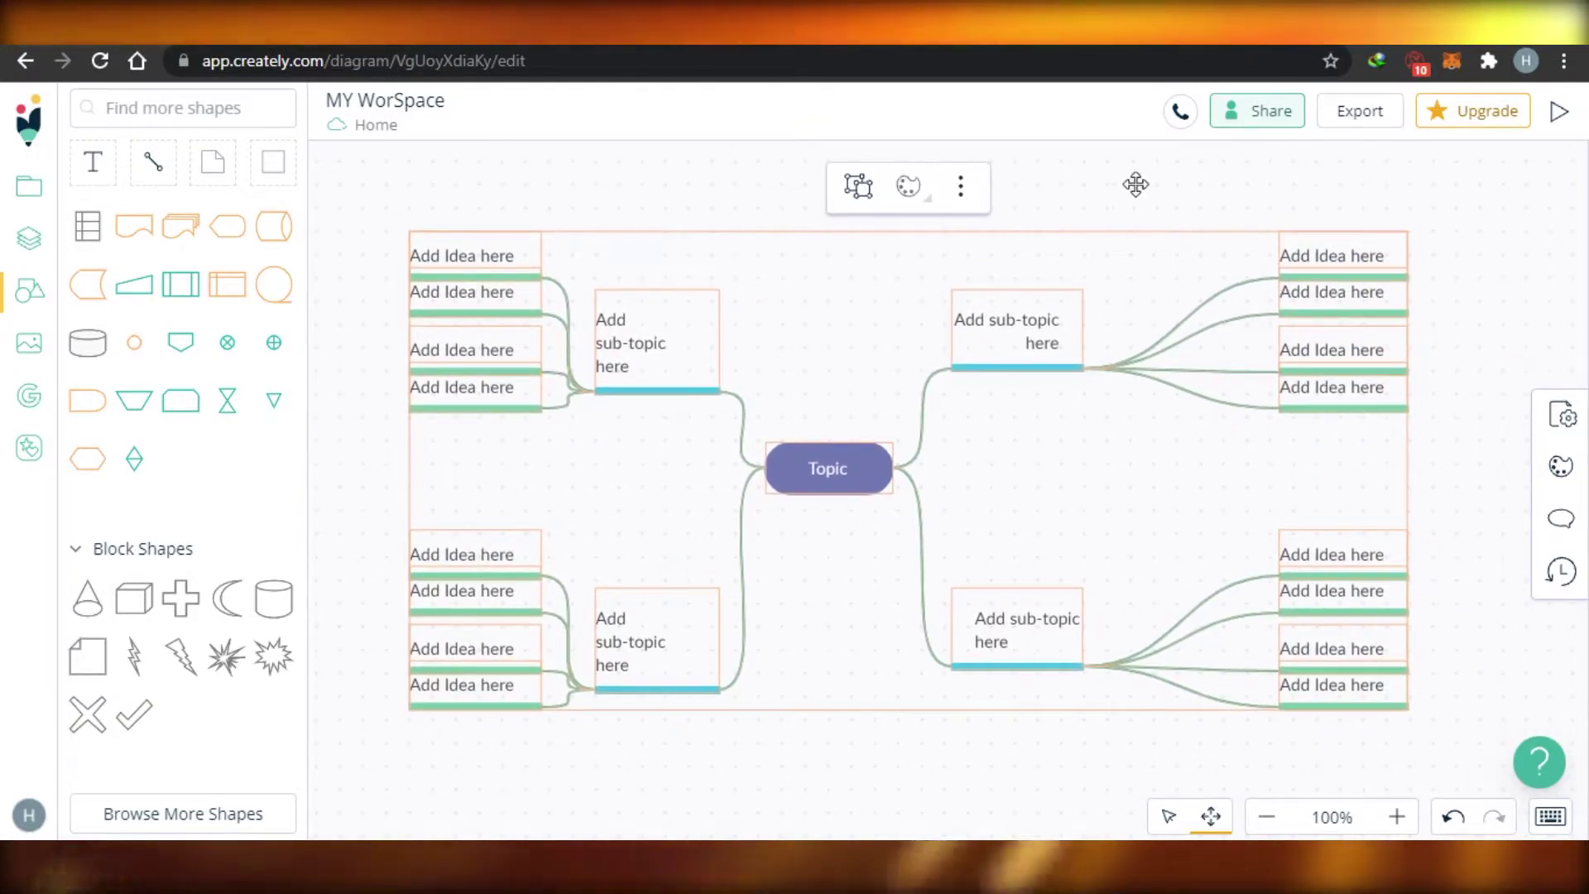
click(1168, 819)
Step: Label the first two top-left ideas 'Sign Up' and 'Dashboard'
key(Escape)
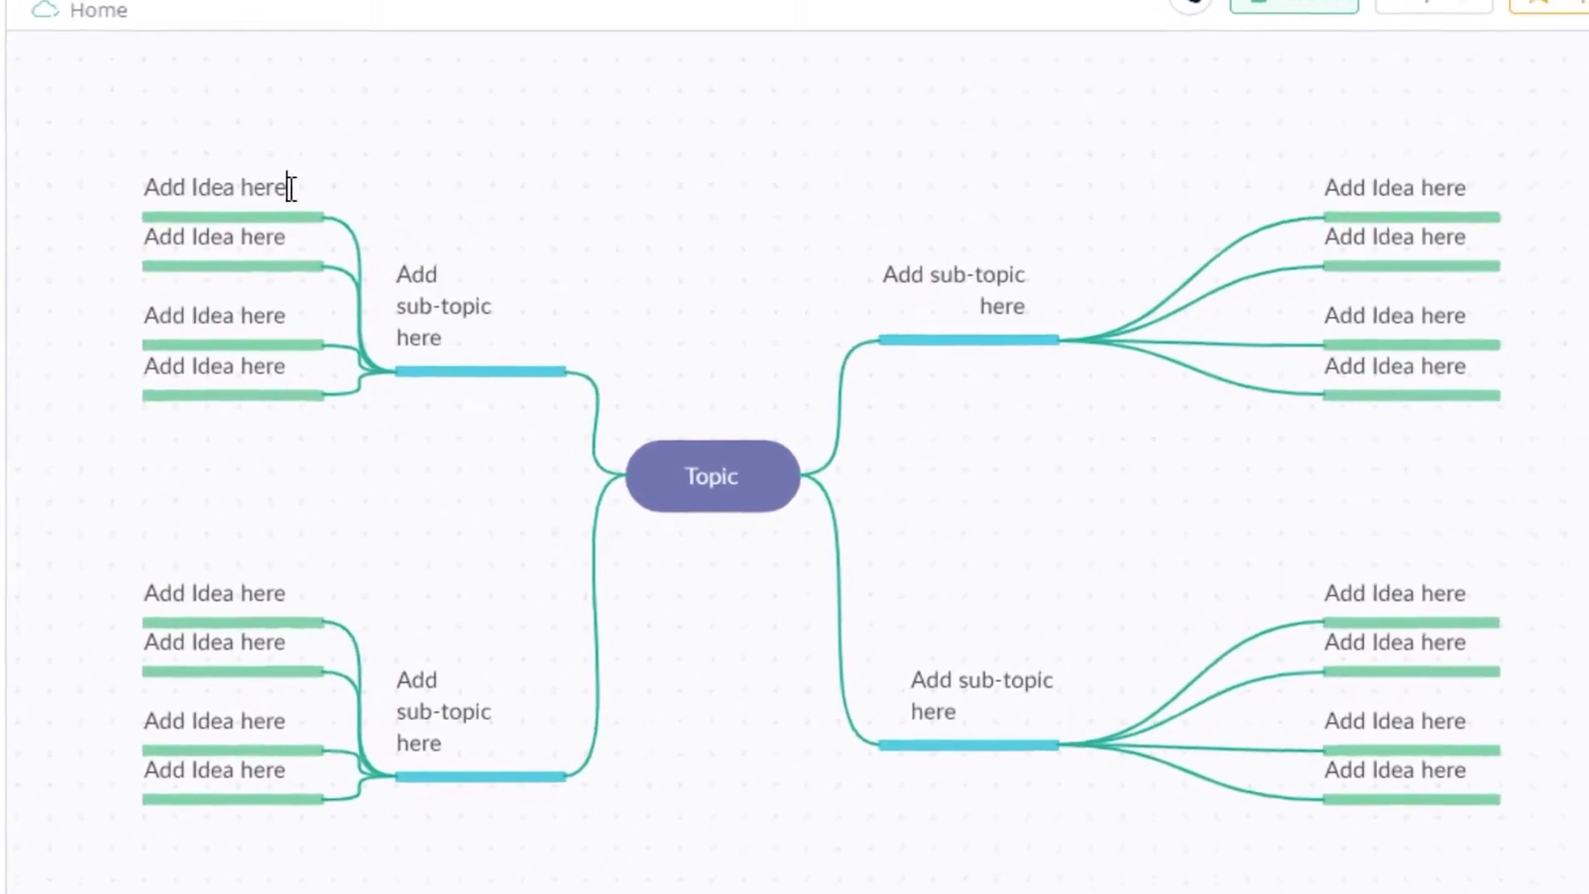
click(290, 188)
key(BackSpace)
key(BackSpace)
key(BackSpace)
key(BackSpace)
key(BackSpace)
key(BackSpace)
key(BackSpace)
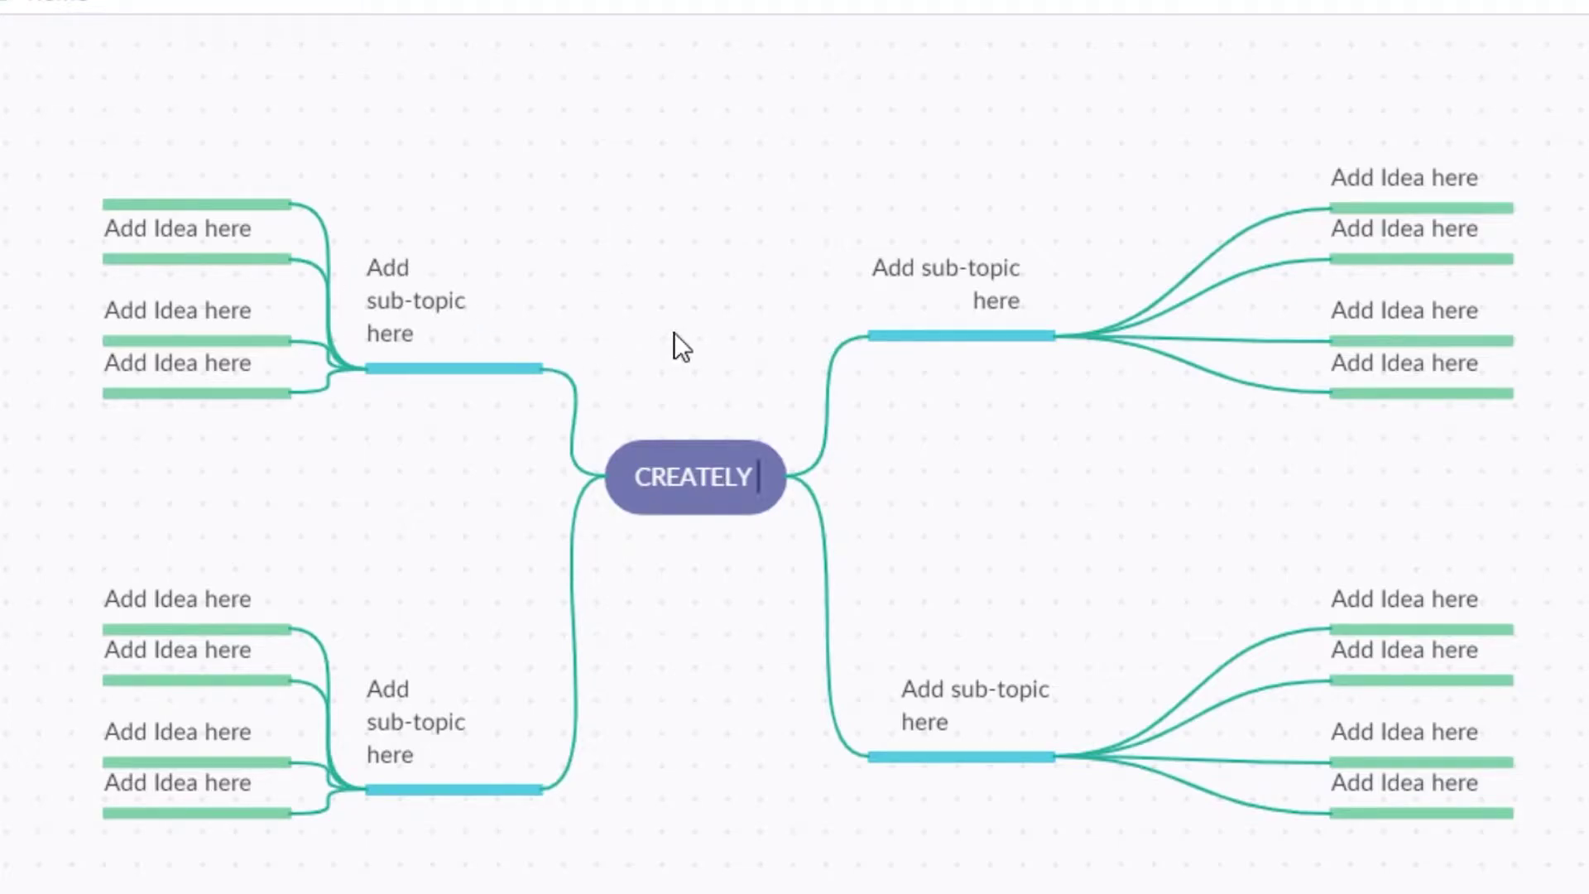
click(197, 173)
text(Sign Up)
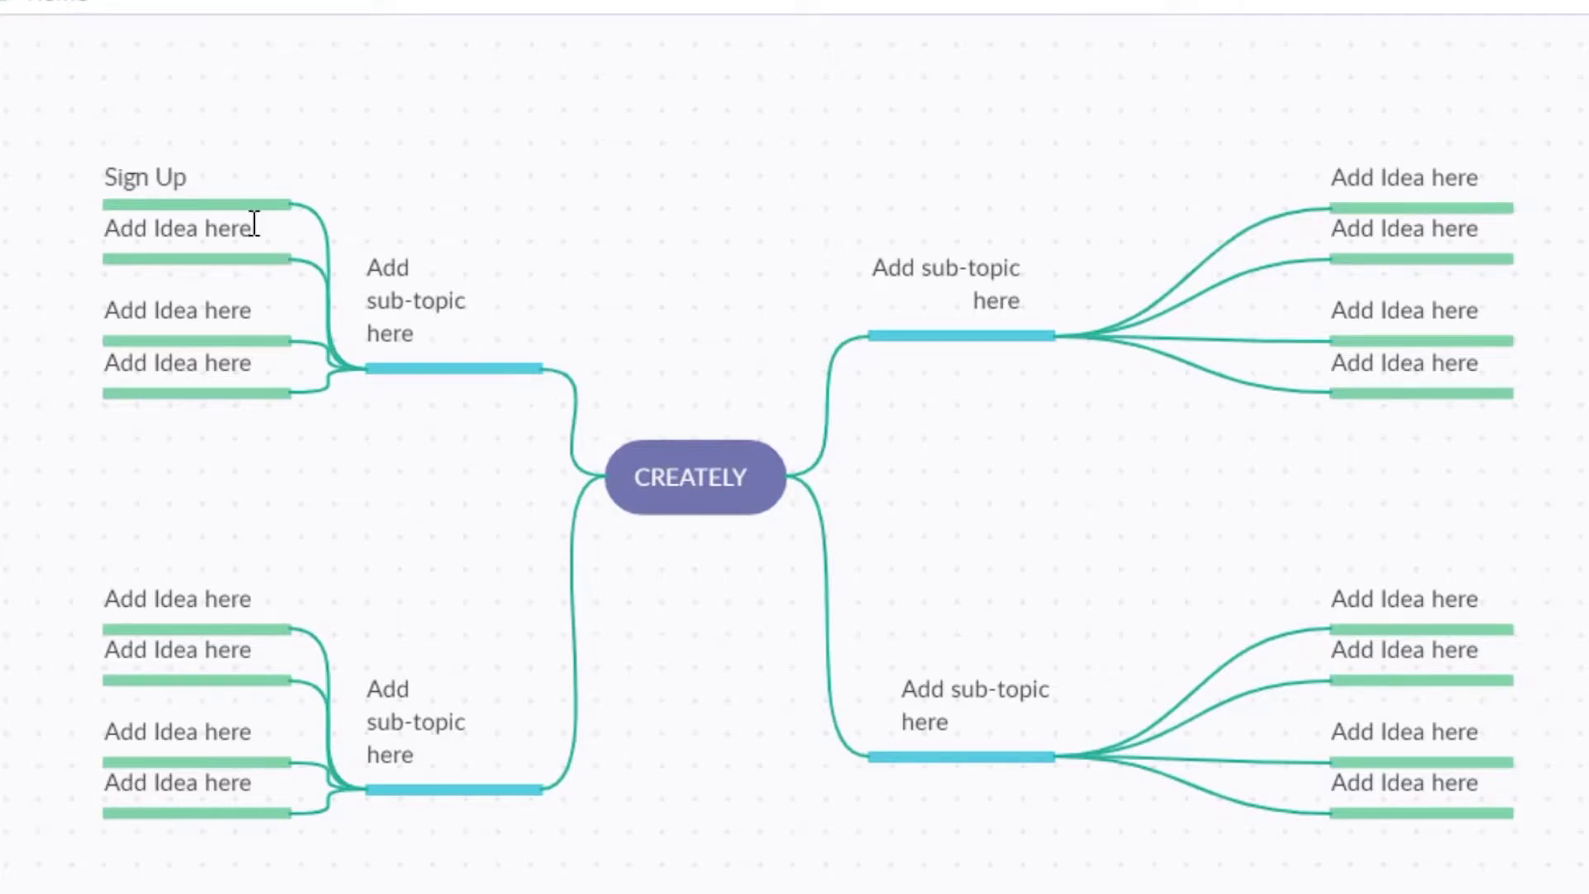
click(254, 225)
key(BackSpace)
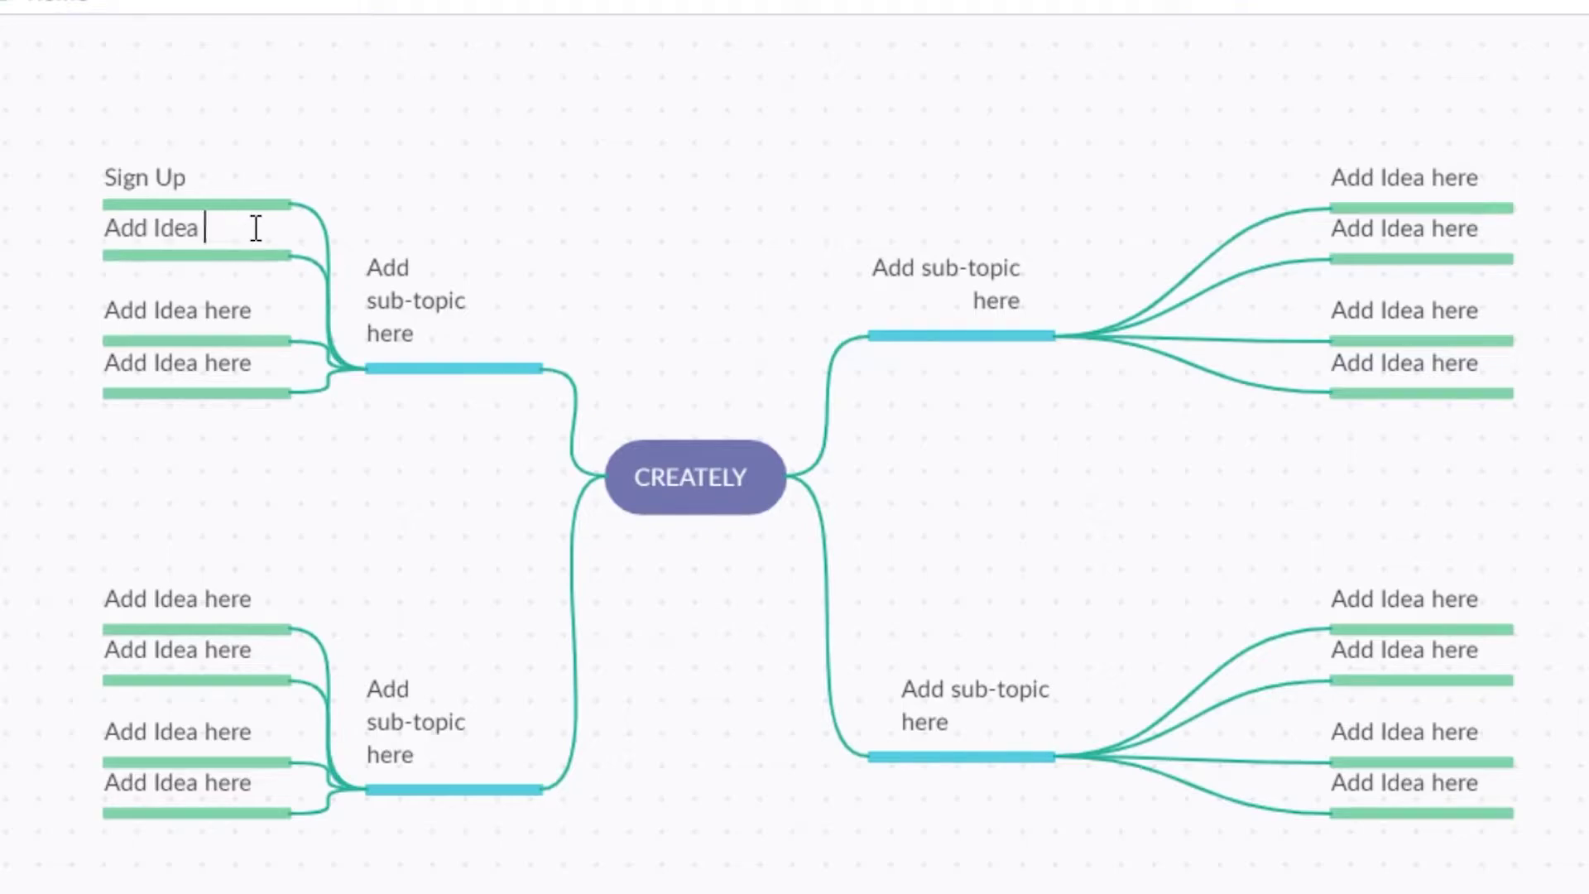
key(BackSpace)
key(BackSpace)
key(BackSpace)
key(BackSpace)
key(BackSpace)
key(BackSpace)
key(BackSpace)
key(BackSpace)
key(BackSpace)
text(Dashboard)
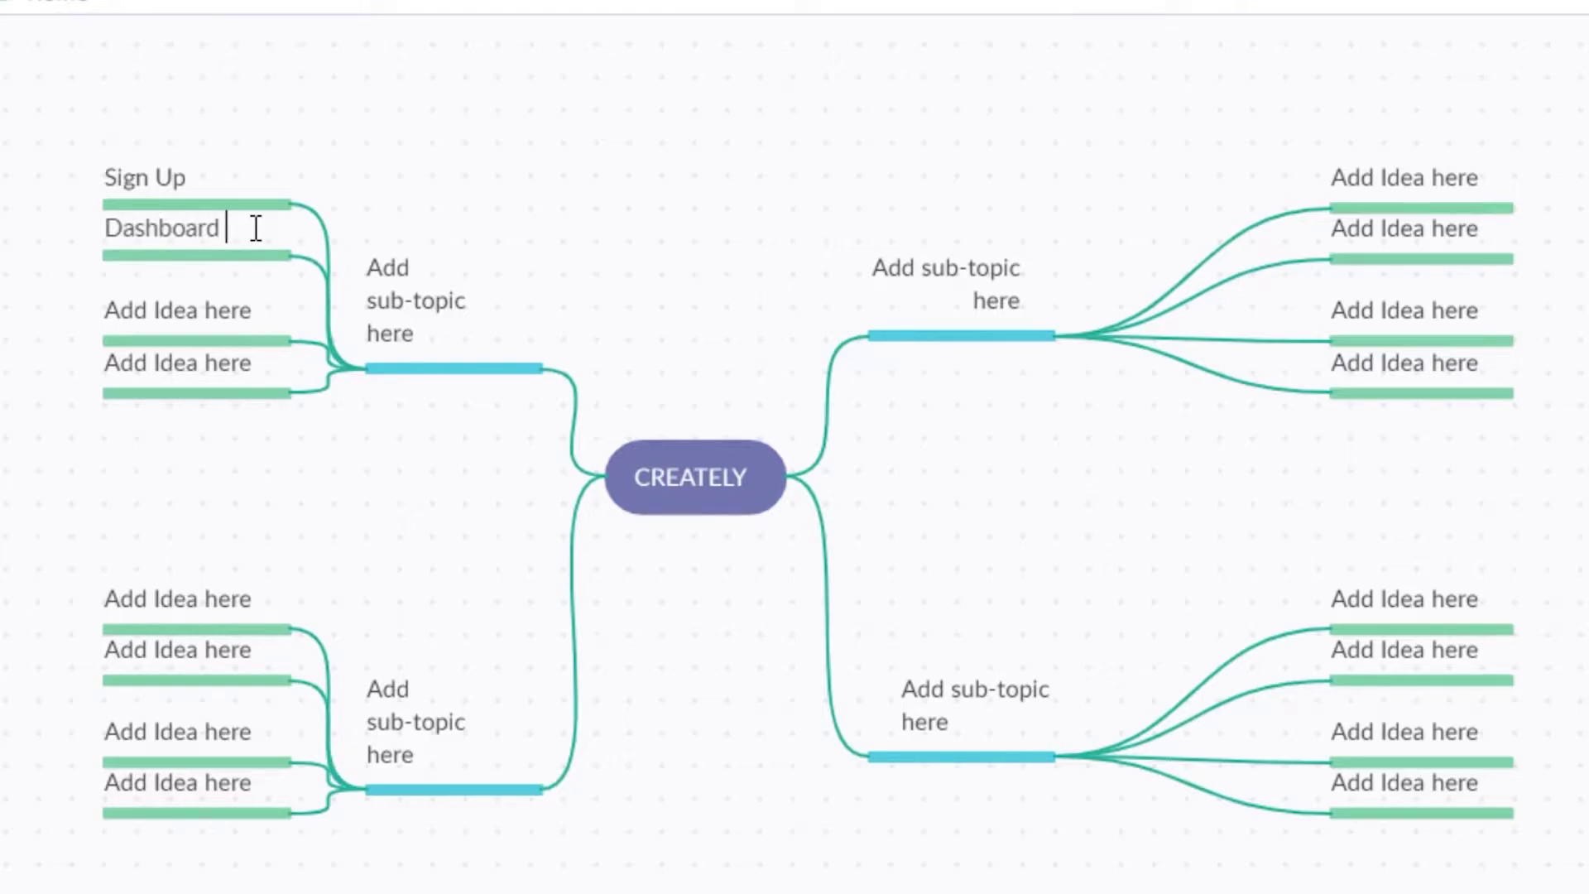
Step: Label the next two ideas 'Templates' and 'Features'
triple_click(259, 313)
key(BackSpace)
text(T)
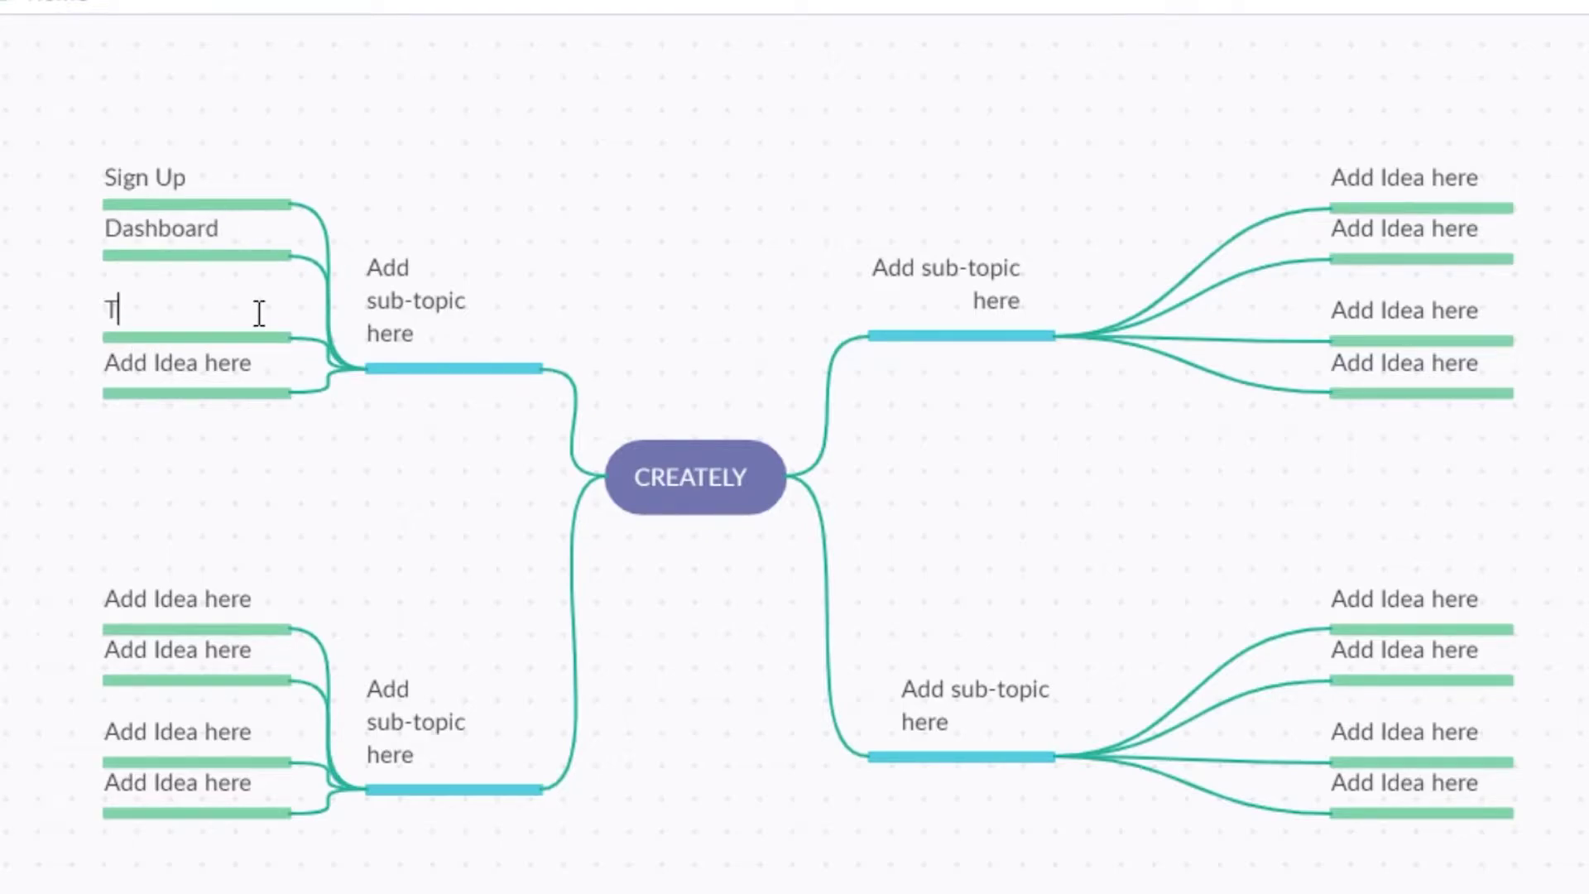
text(emplates)
click(252, 362)
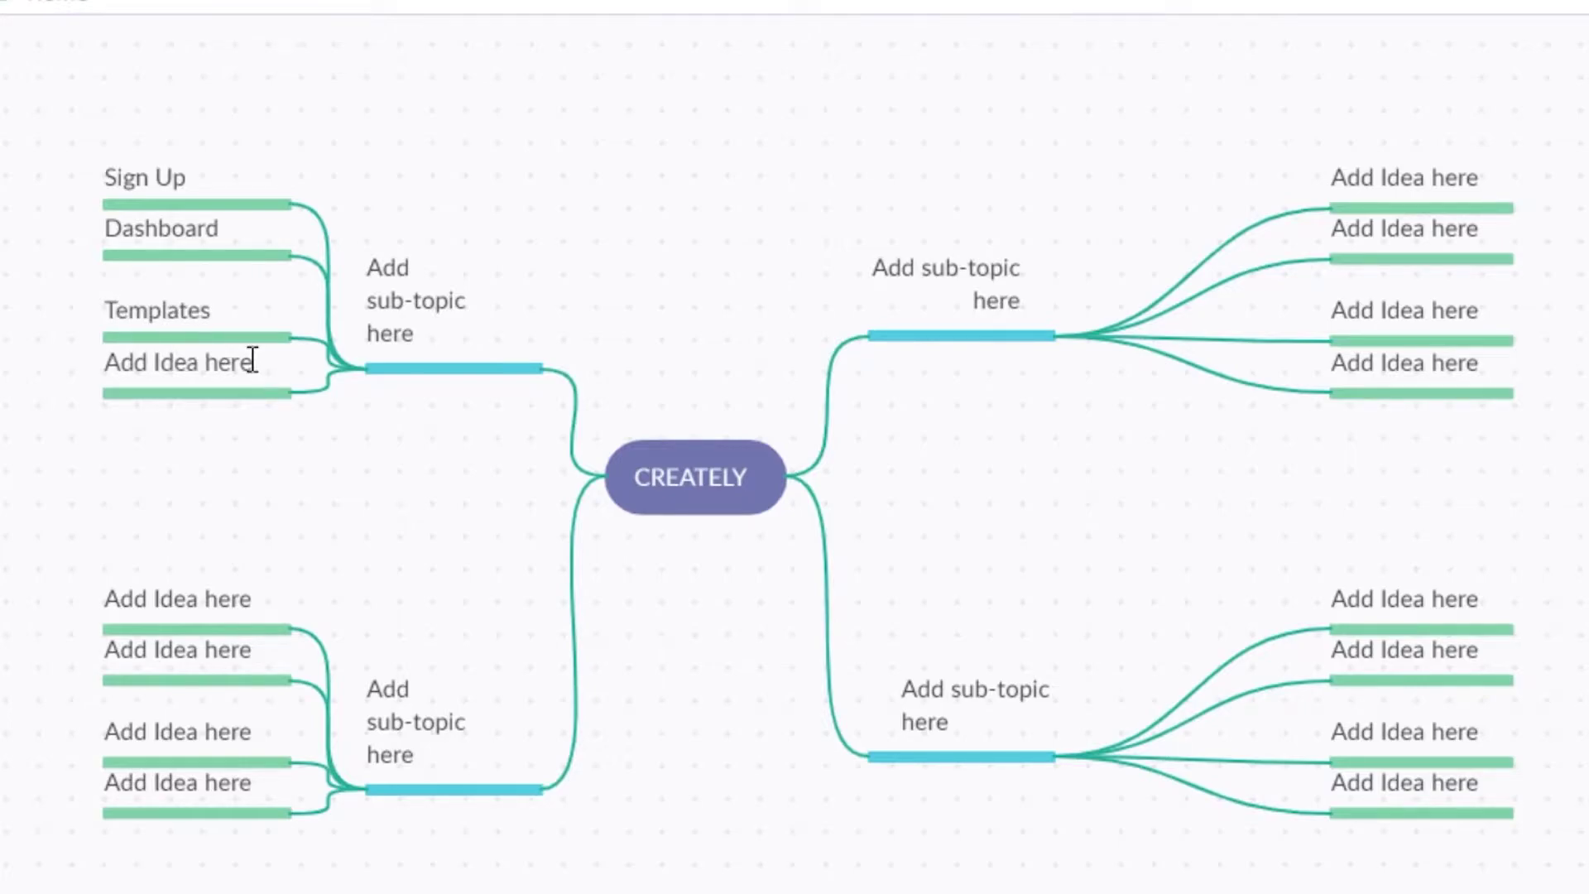
triple_click(259, 369)
key(BackSpace)
text(Featurd)
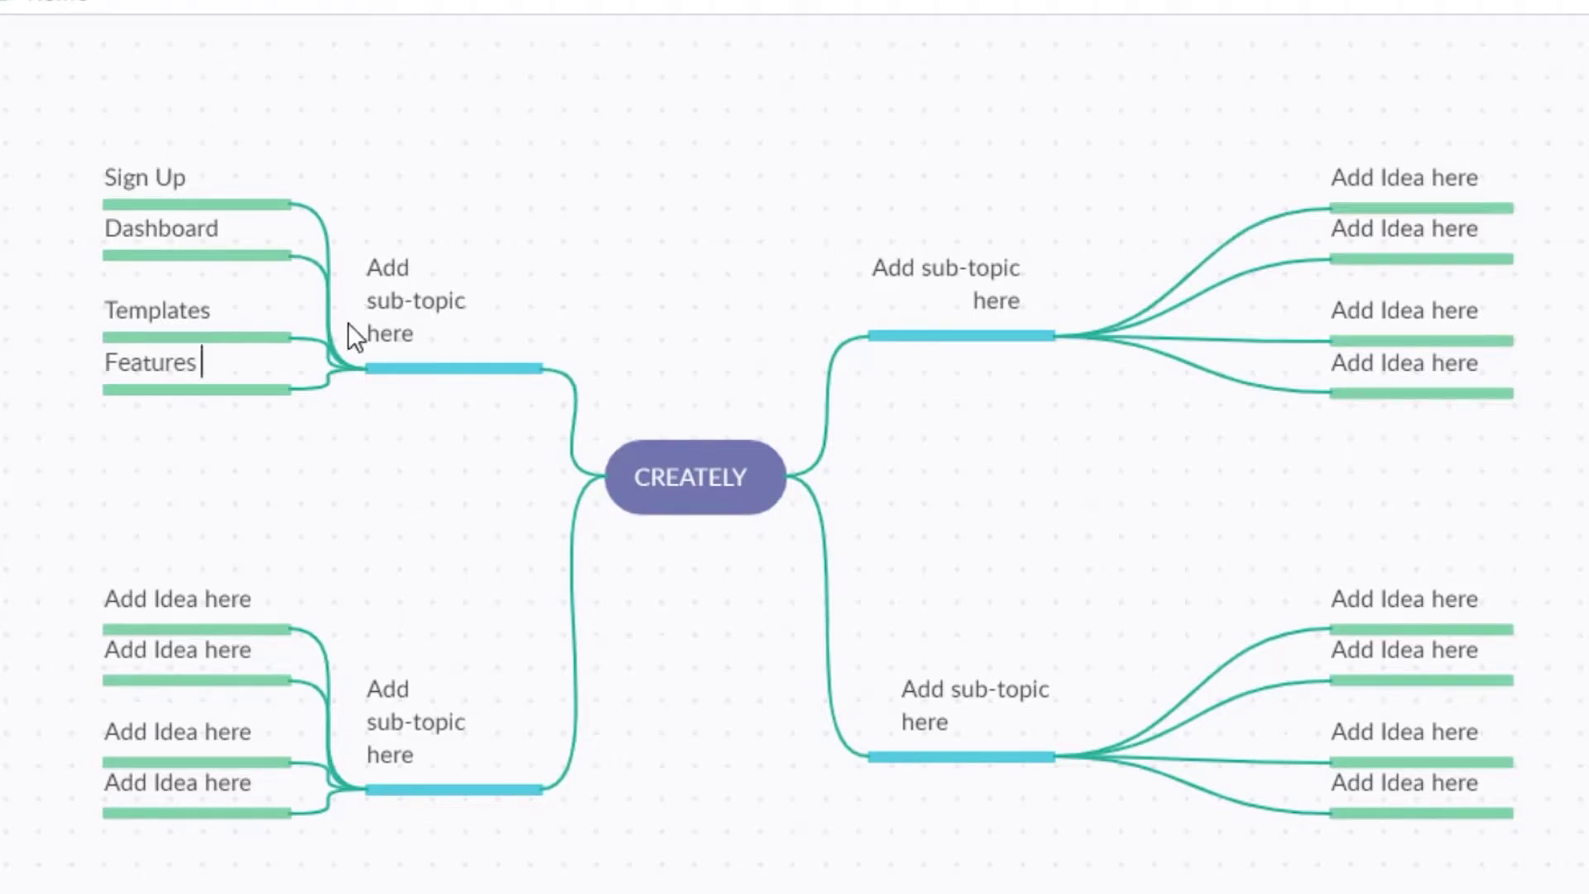
Step: Name the top-left sub-topic 'Step by Step Tutorial'
click(420, 335)
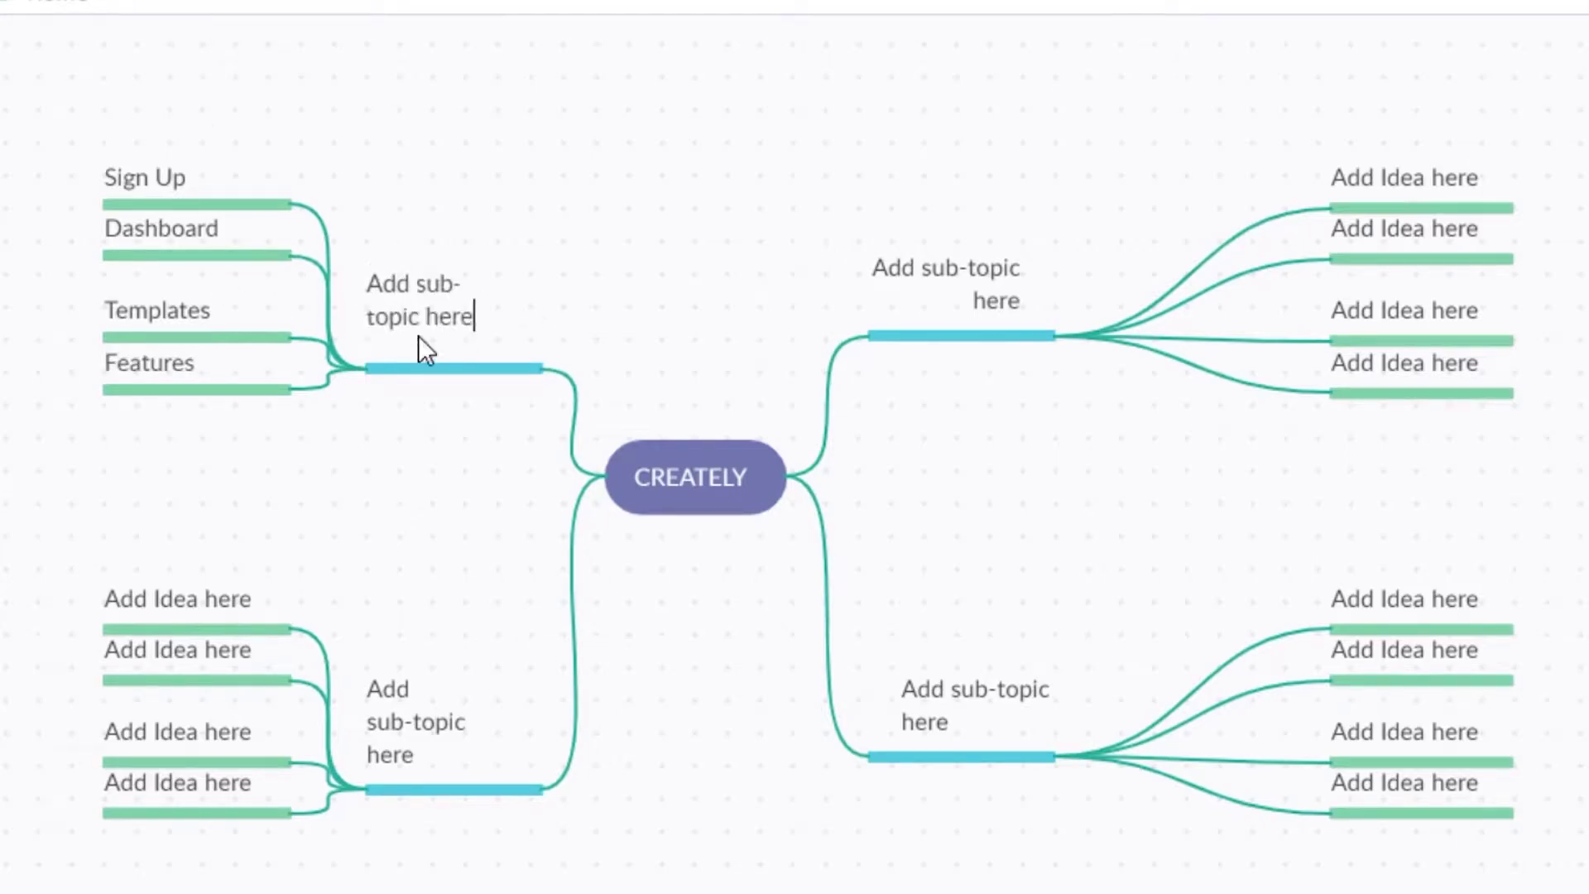
key(BackSpace)
key(BackSpace)
key(BackSpace)
key(BackSpace)
key(BackSpace)
key(BackSpace)
key(BackSpace)
key(BackSpace)
key(BackSpace)
key(BackSpace)
key(BackSpace)
key(BackSpace)
key(BackSpace)
key(BackSpace)
key(BackSpace)
key(BackSpace)
key(BackSpace)
key(BackSpace)
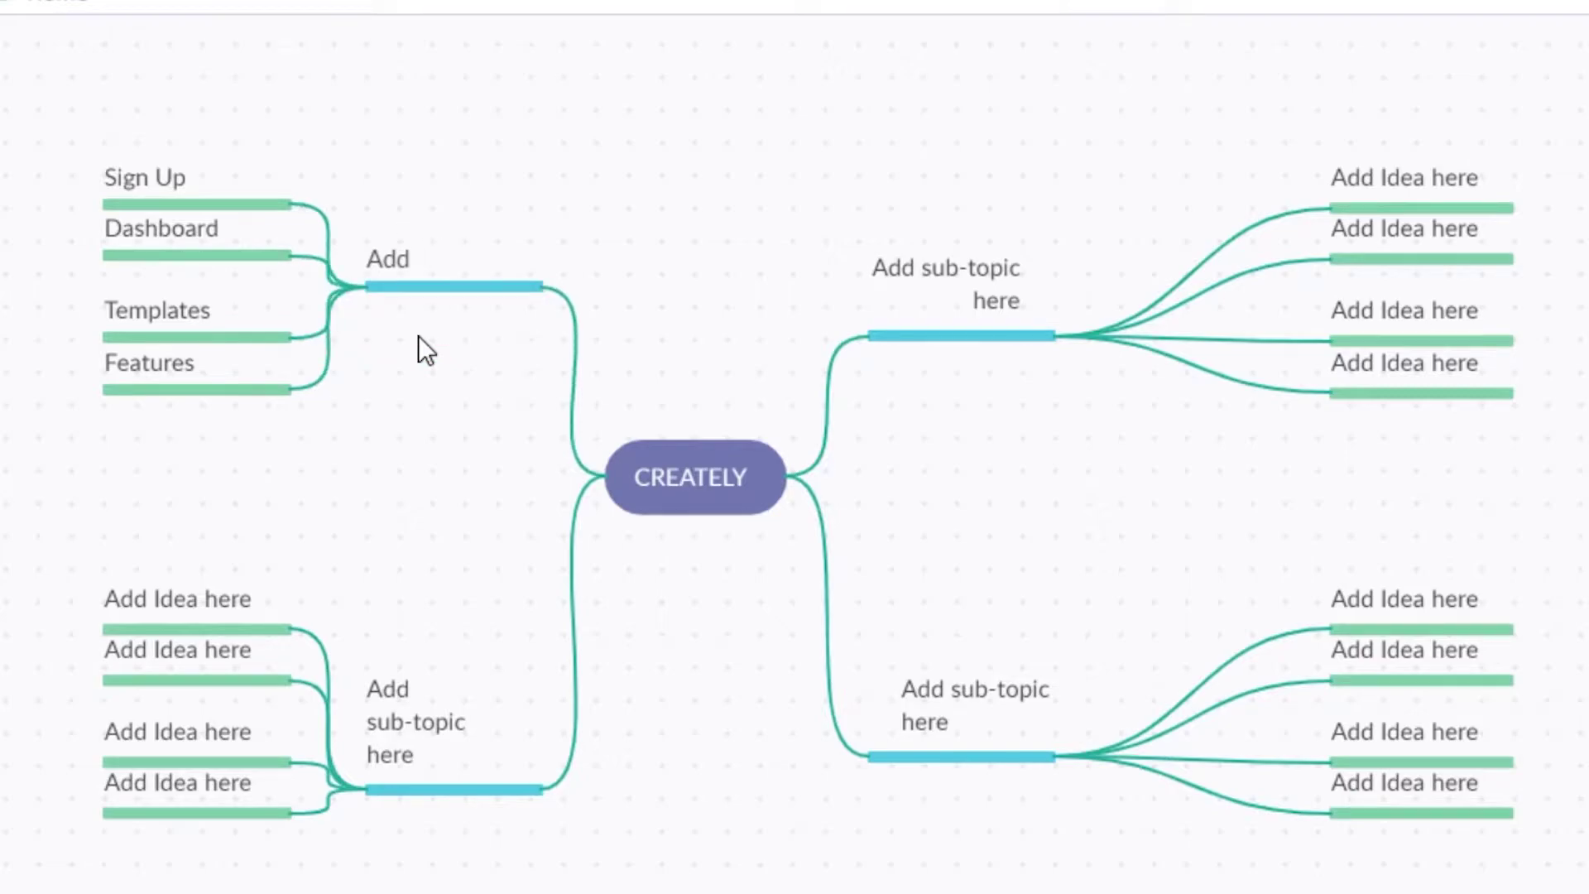
text(Step by Step Tutorial)
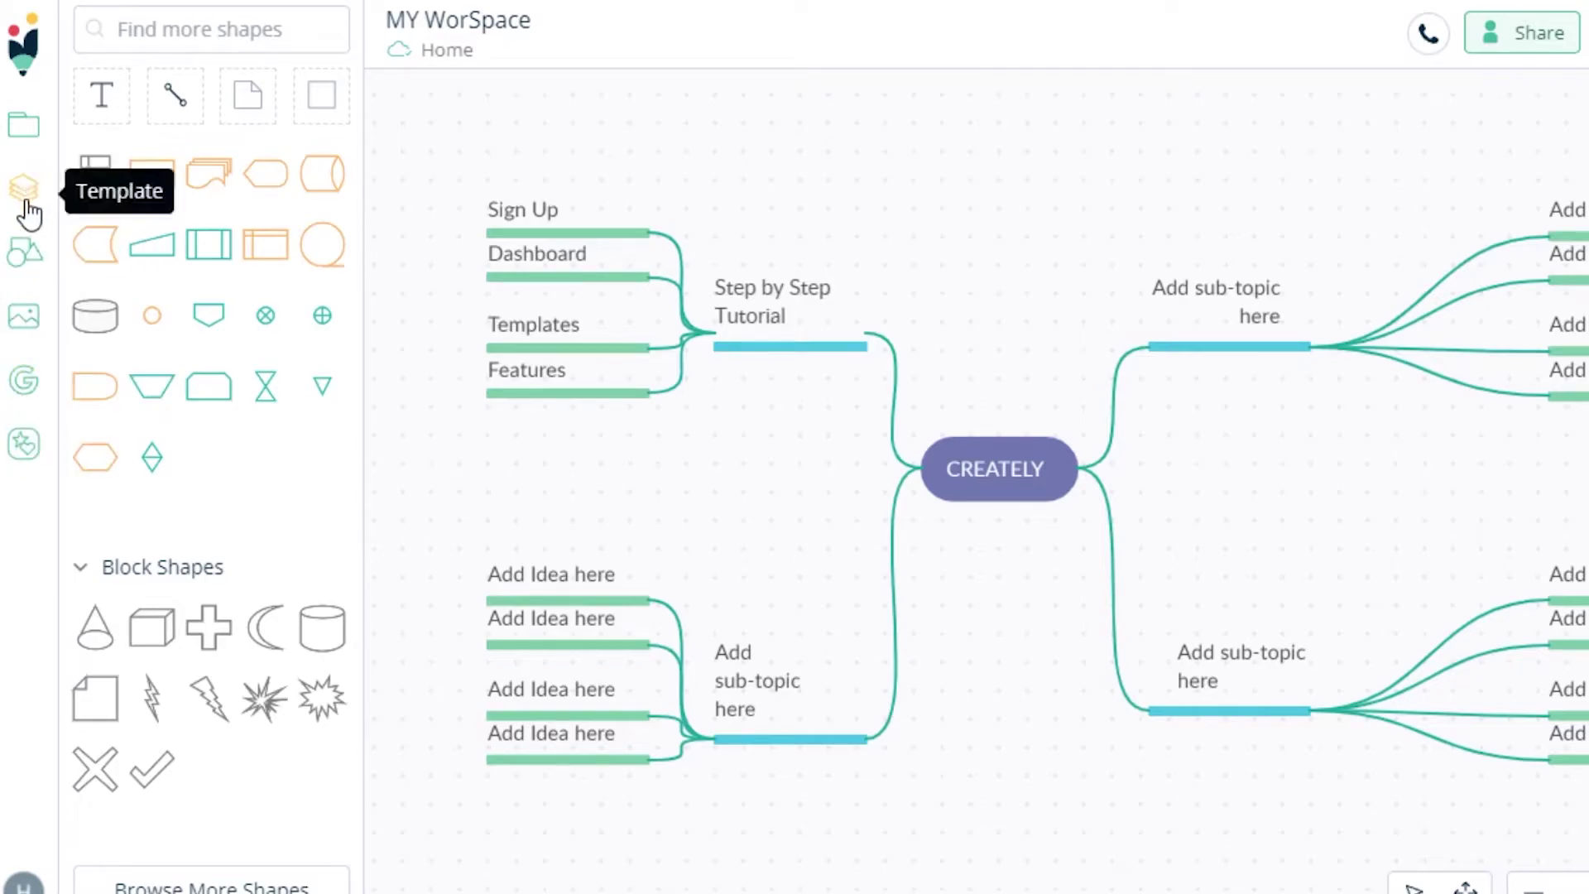
Step: Place an enlarged Sequential Access Storage circle above the top-left sub-topic
click(28, 259)
click(28, 259)
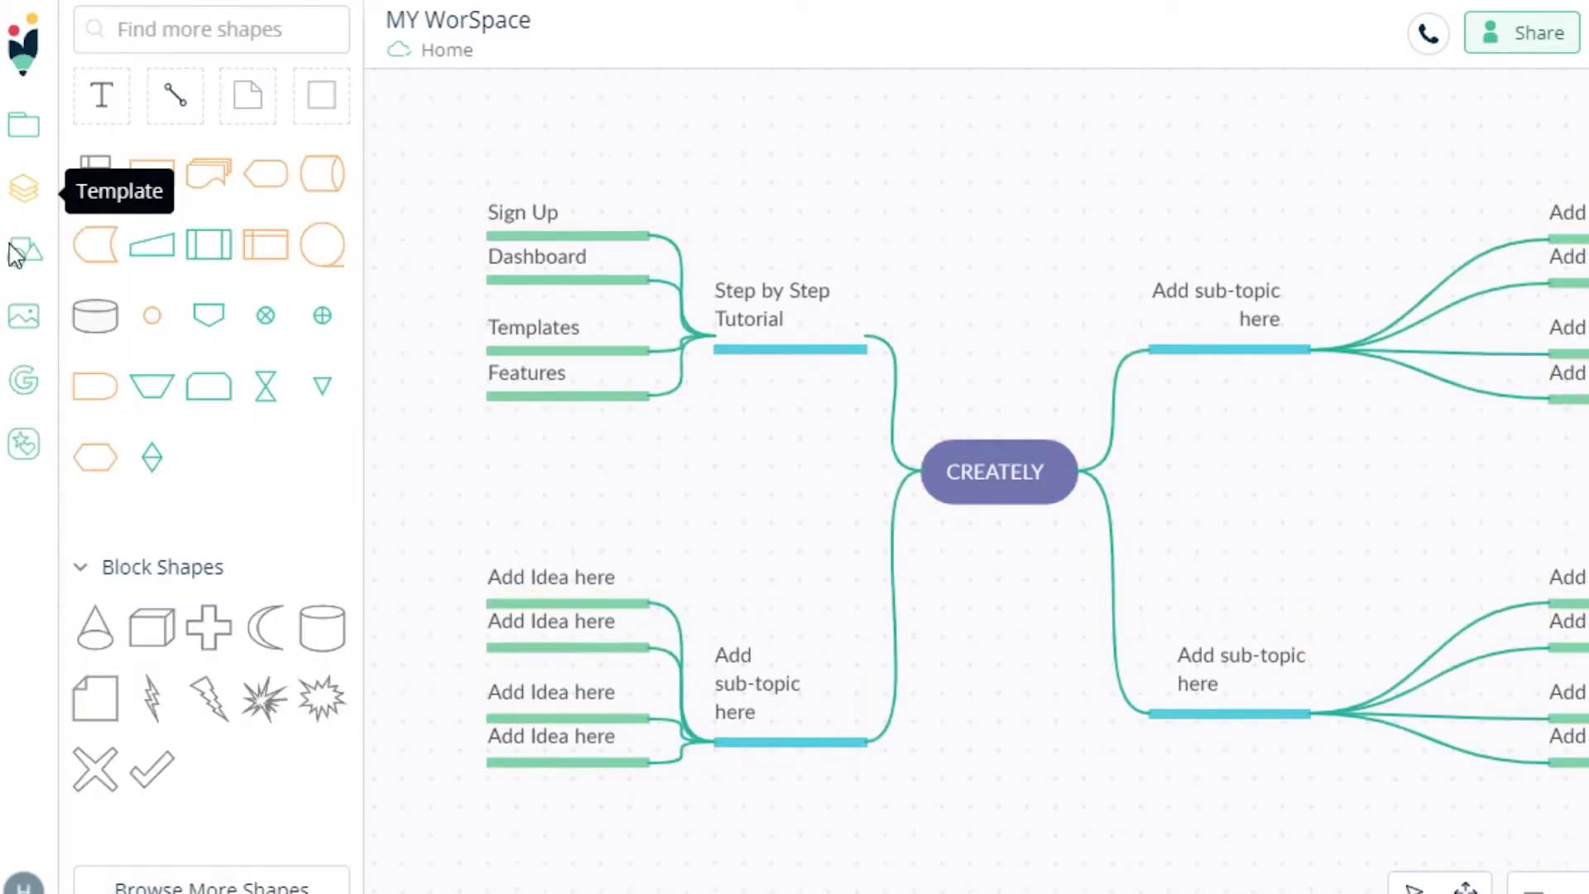
mouse_move(286, 244)
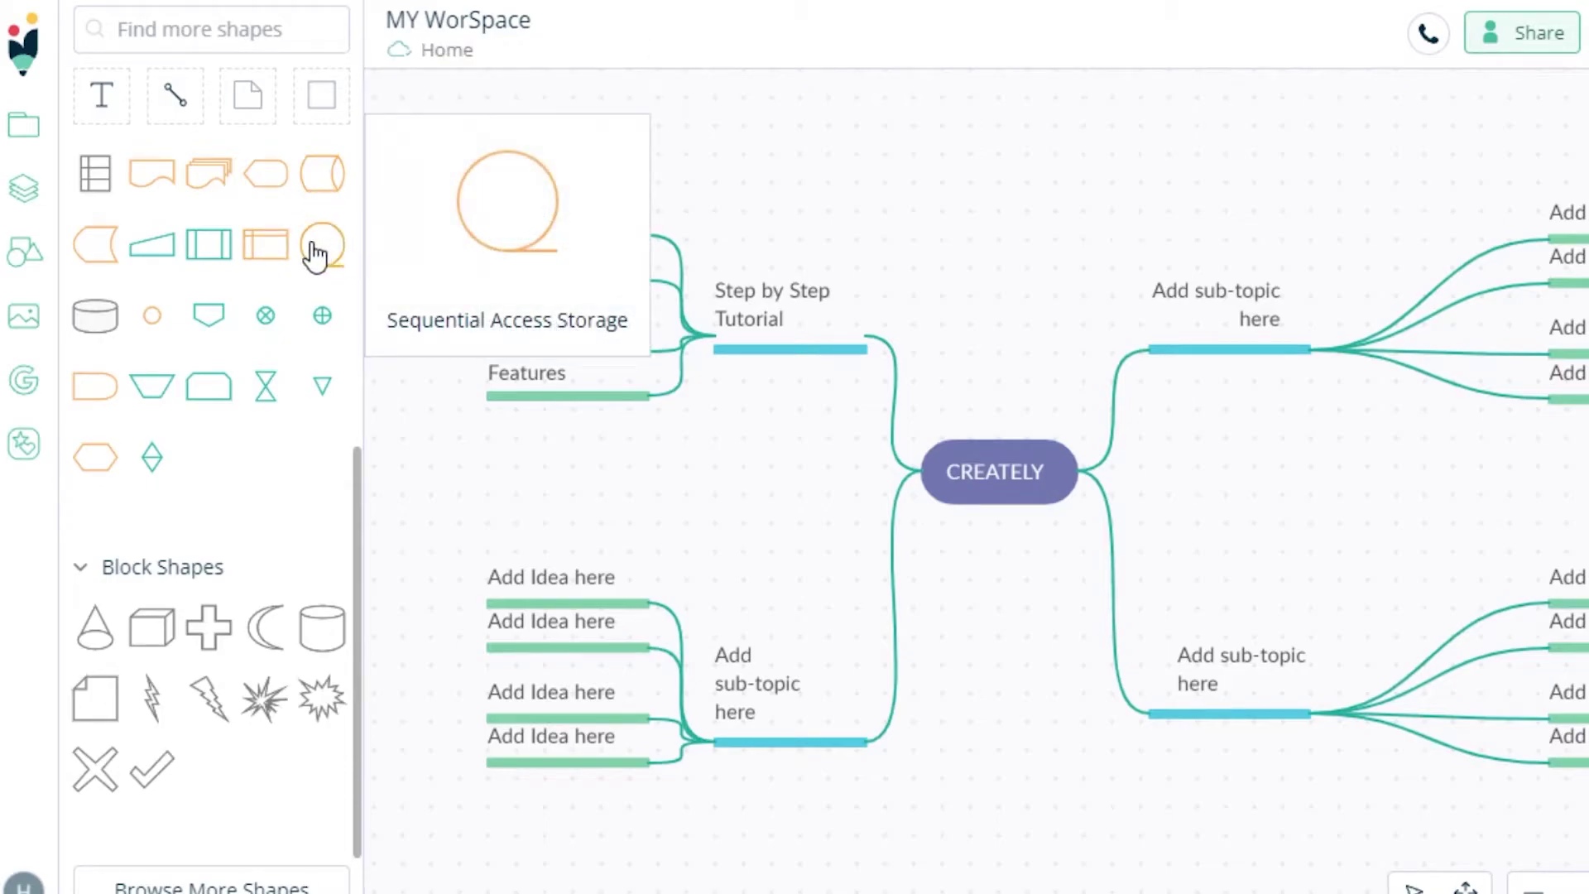
drag(315, 257, 827, 163)
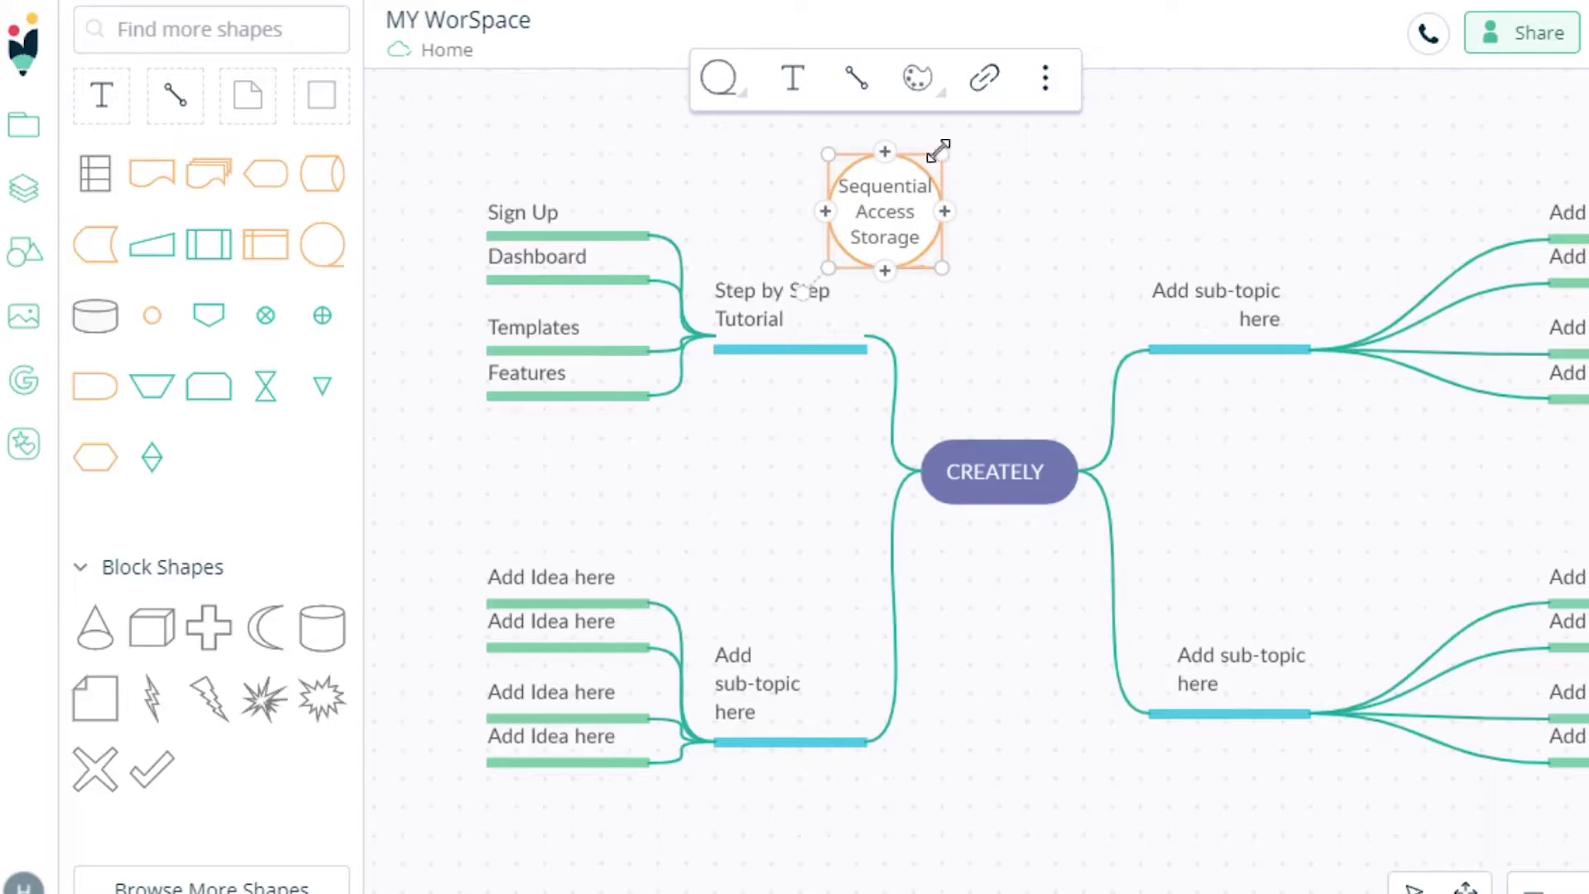
drag(940, 151, 1027, 123)
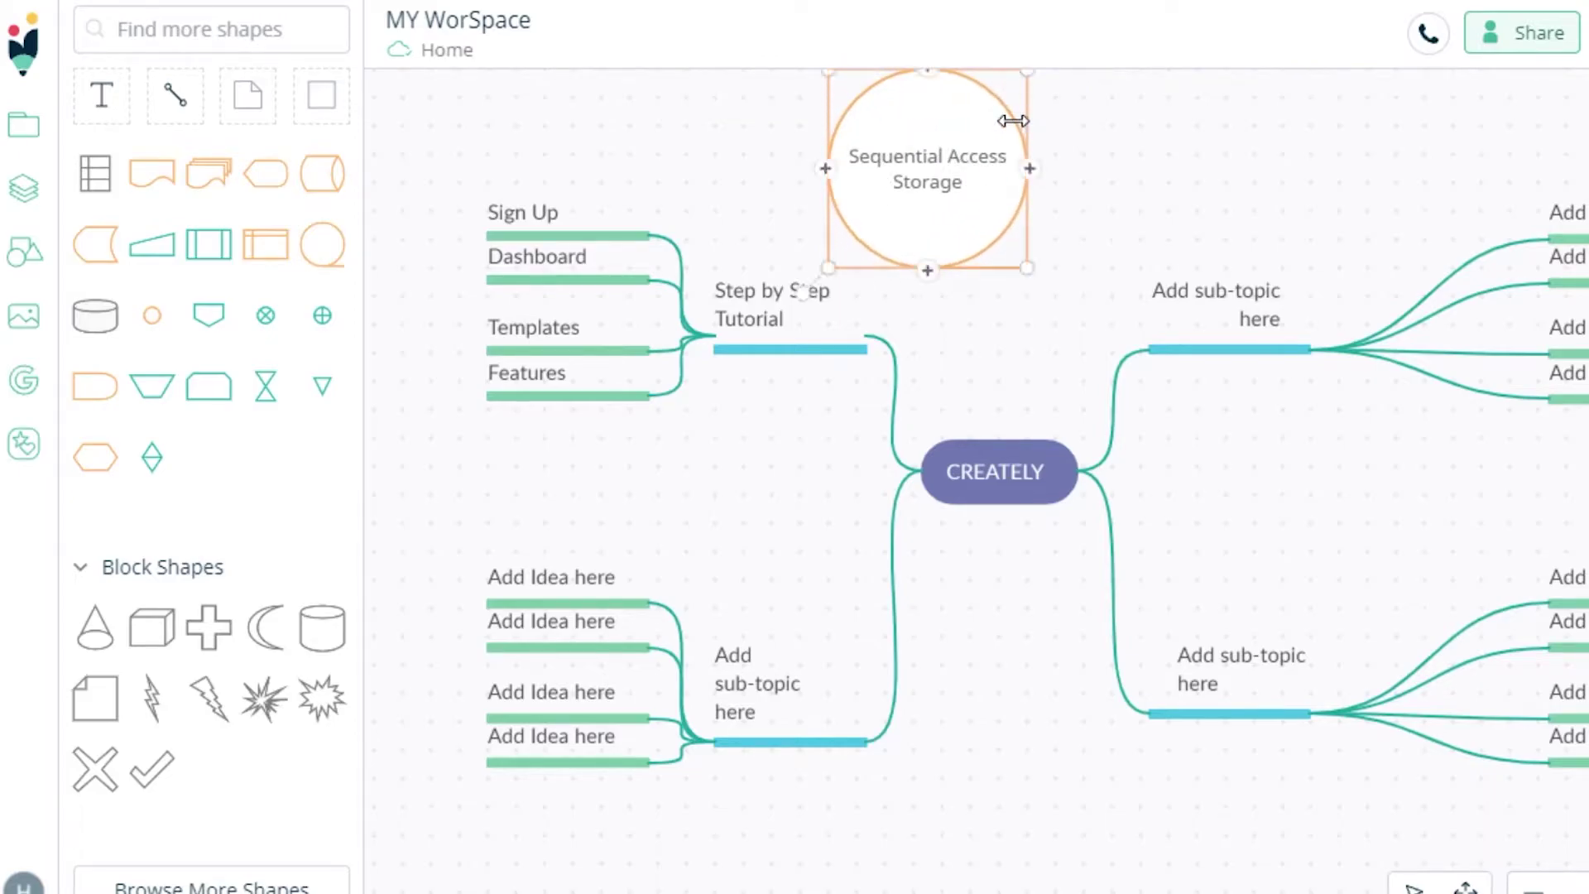
Step: Replace the circle's Sequential Access Storage label with 'Video'
double_click(968, 183)
key(BackSpace)
key(BackSpace)
key(BackSpace)
key(BackSpace)
key(BackSpace)
key(BackSpace)
key(BackSpace)
key(BackSpace)
key(BackSpace)
key(BackSpace)
key(BackSpace)
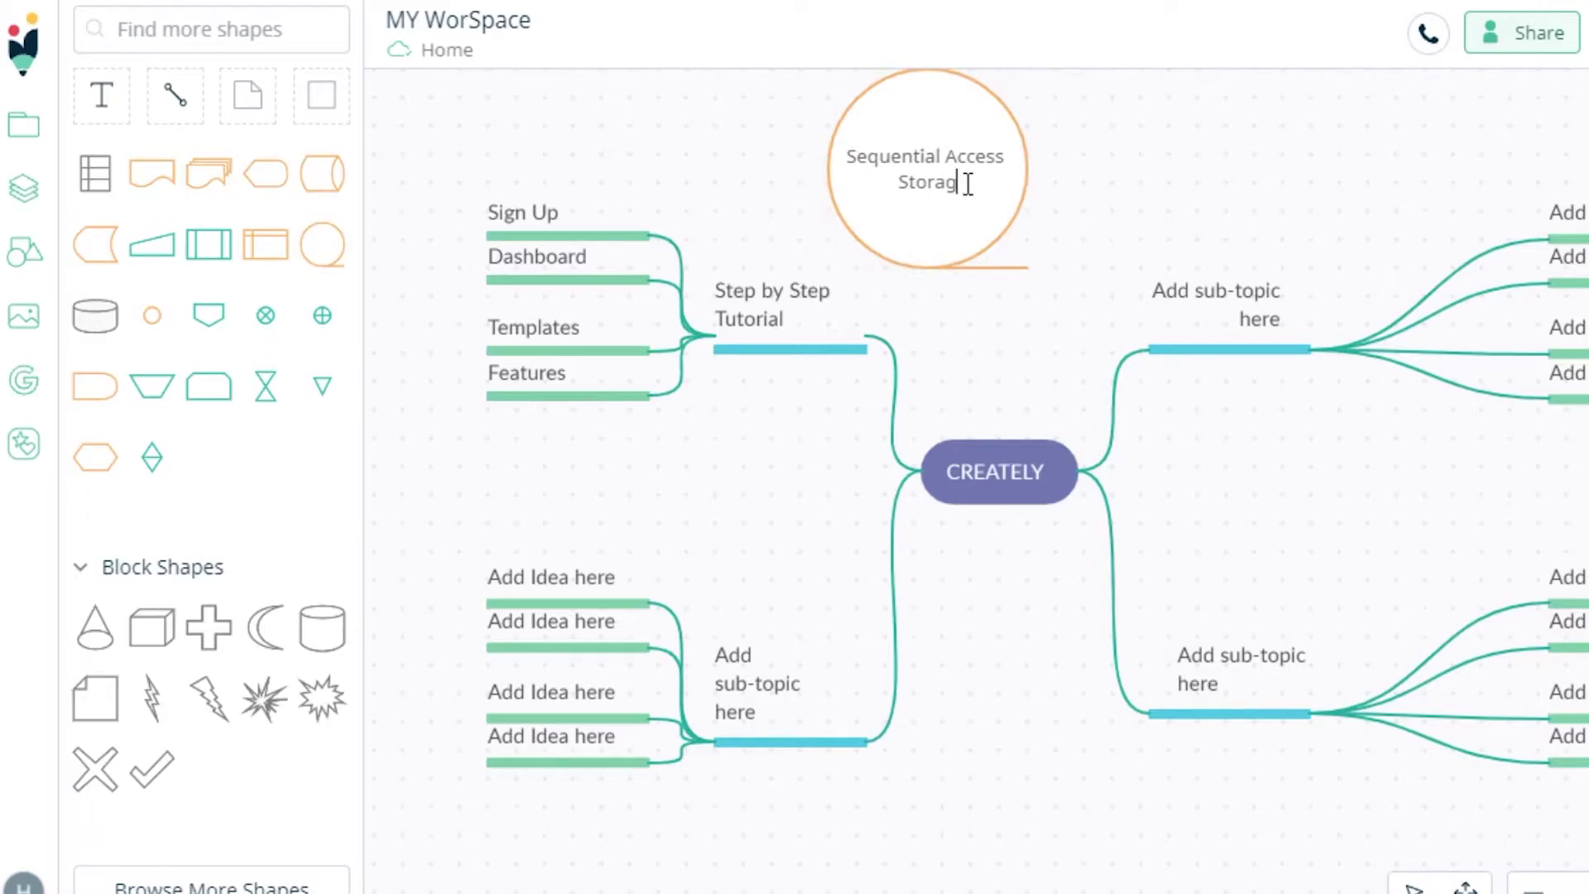
key(BackSpace)
key(BackSpace)
key(BackSpace)
key(BackSpace)
key(BackSpace)
key(BackSpace)
key(BackSpace)
key(BackSpace)
key(BackSpace)
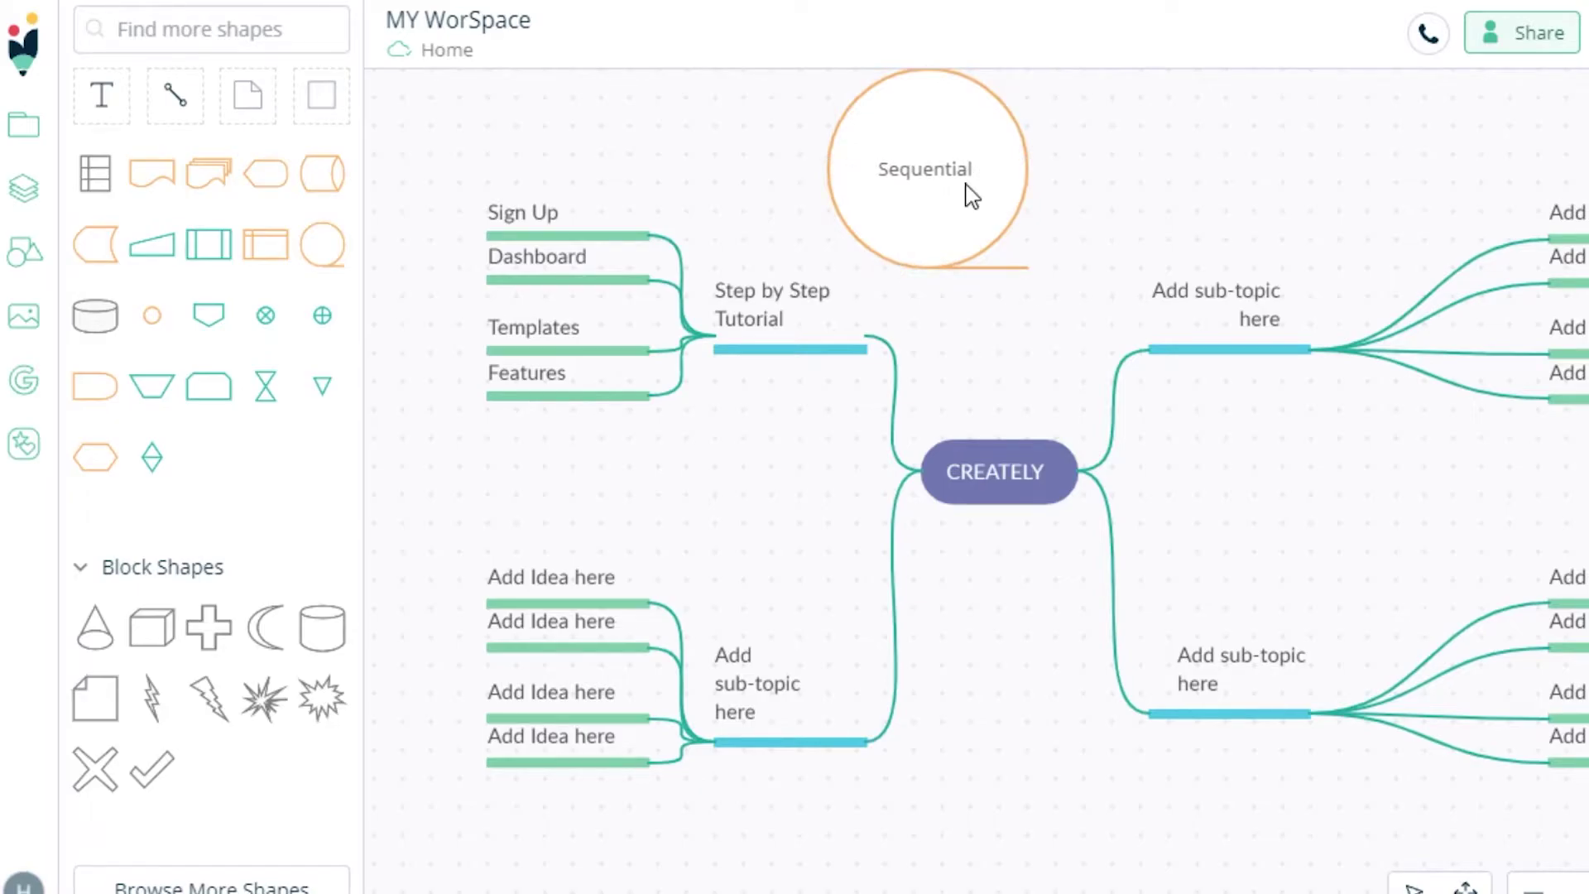
key(BackSpace)
key(BackSpace)
key(BackSpace)
key(BackSpace)
key(BackSpace)
Step: Shrink the Video circle, fill it red and nudge it slightly right
click(919, 141)
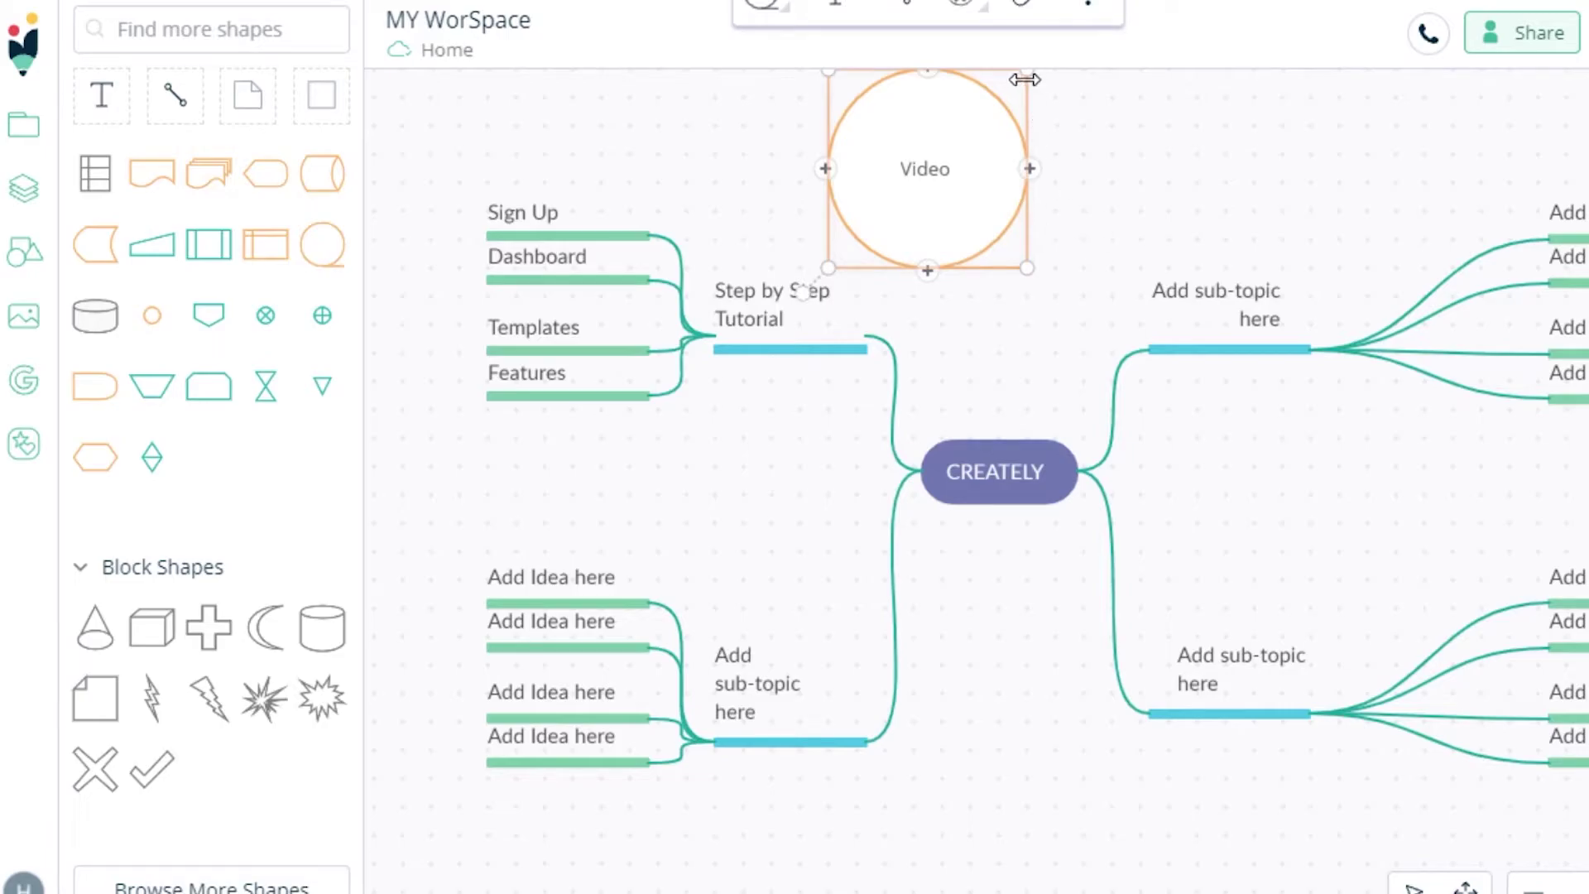
drag(1027, 74, 1000, 141)
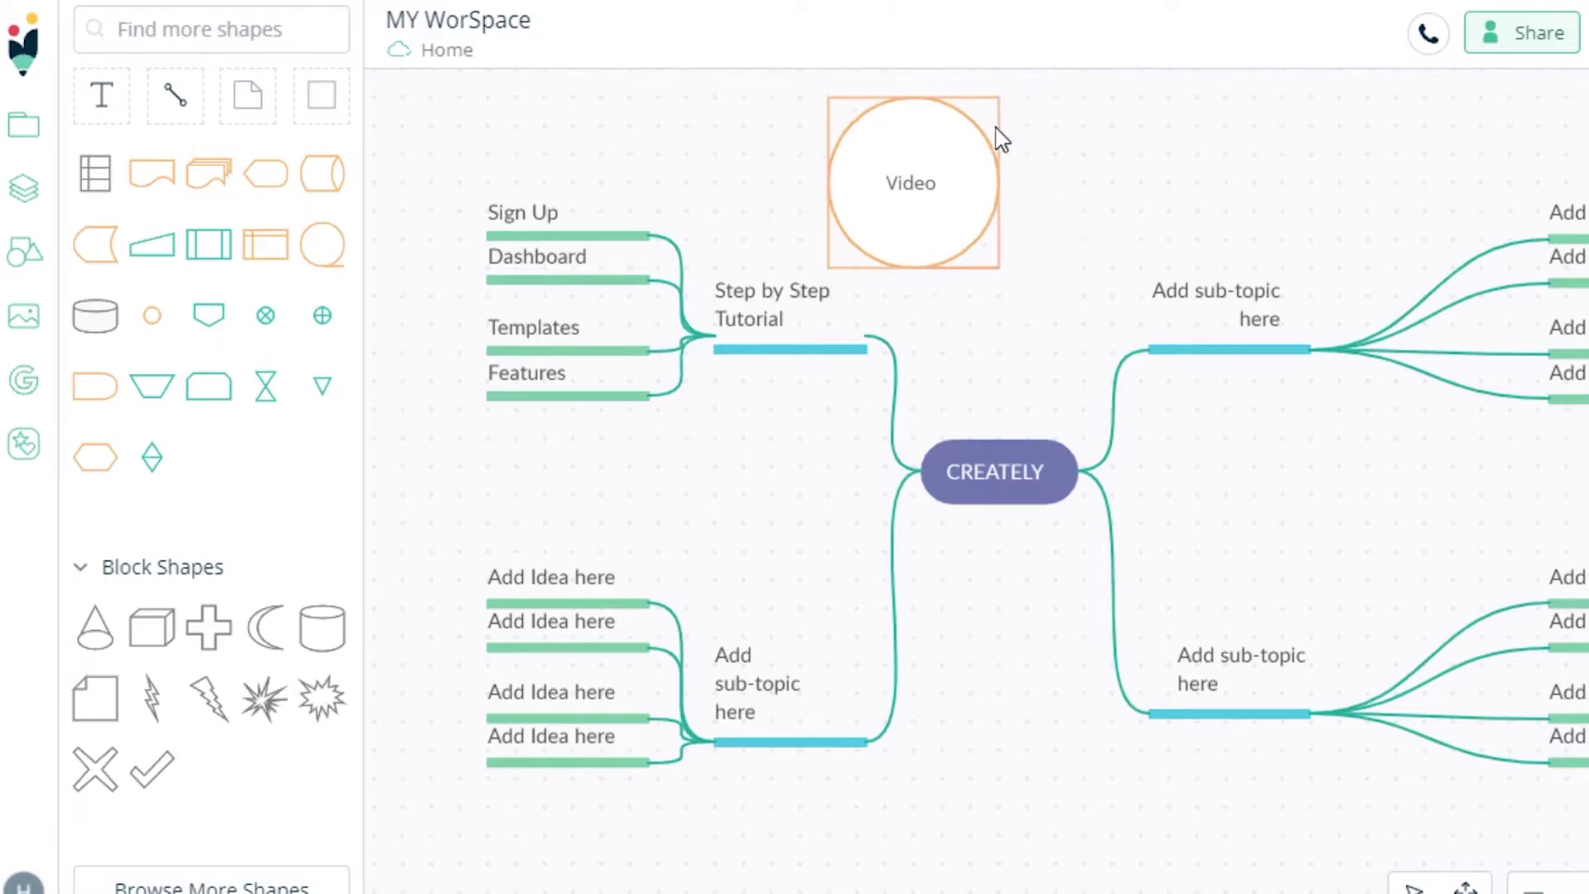
click(945, 22)
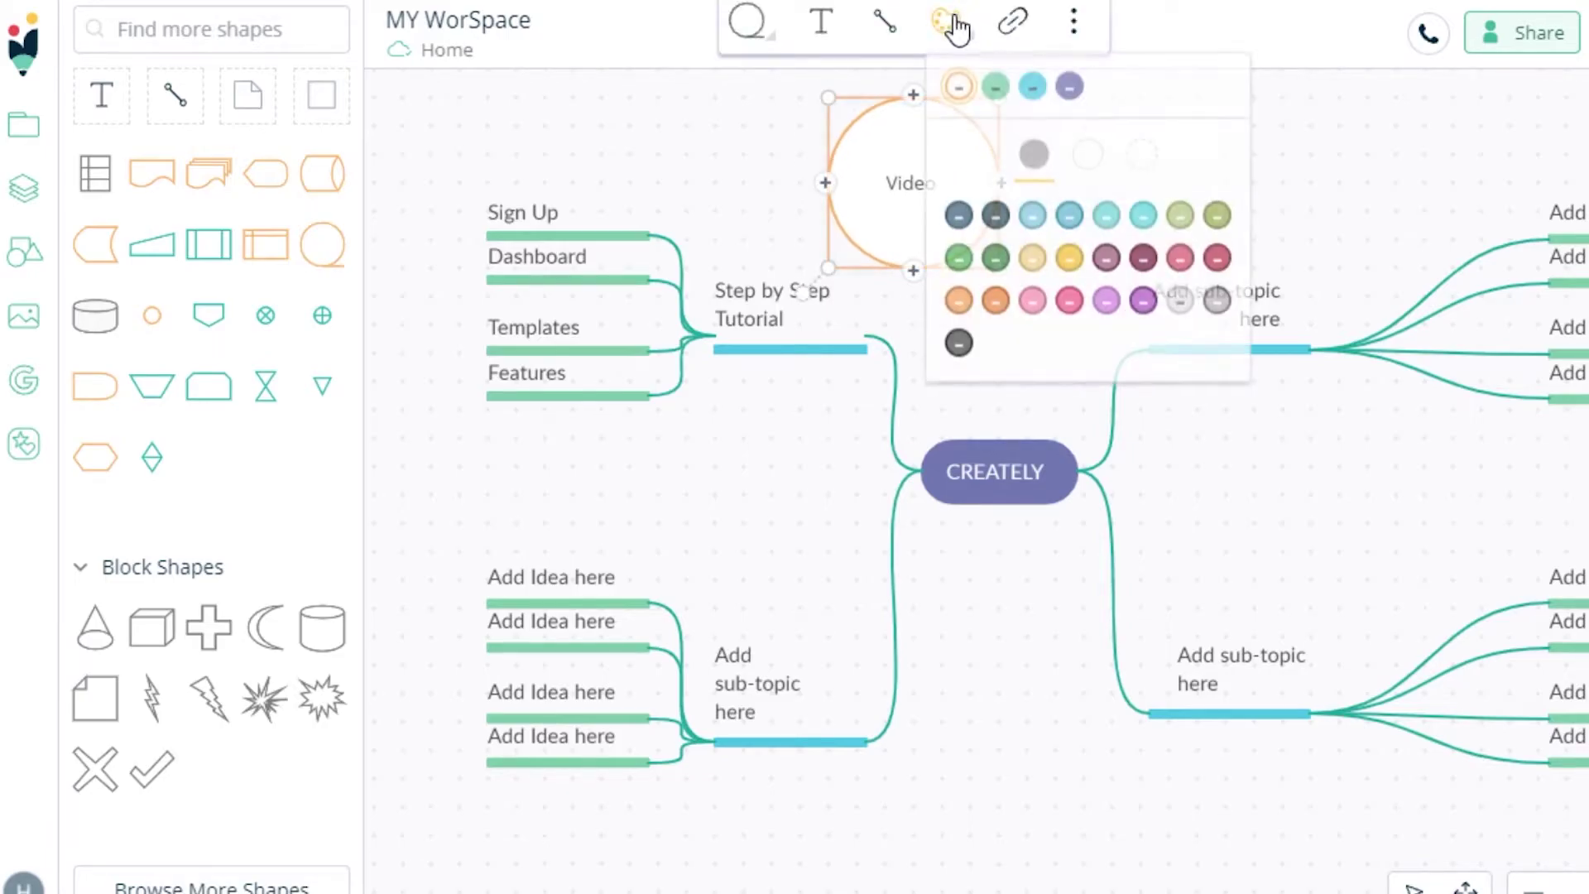
click(1181, 261)
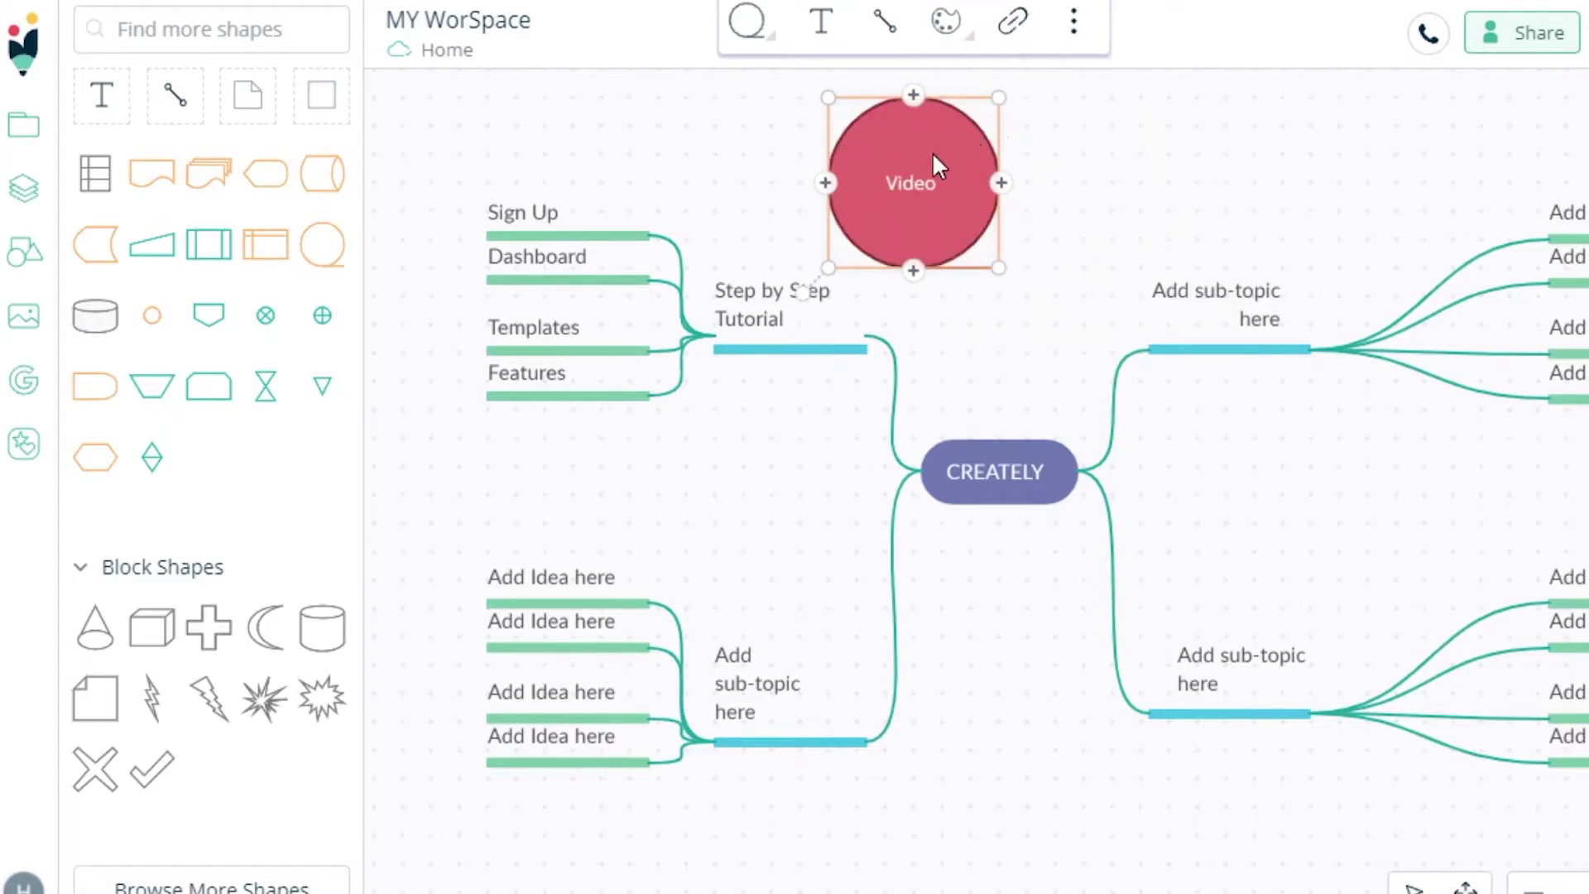
drag(932, 152, 1031, 156)
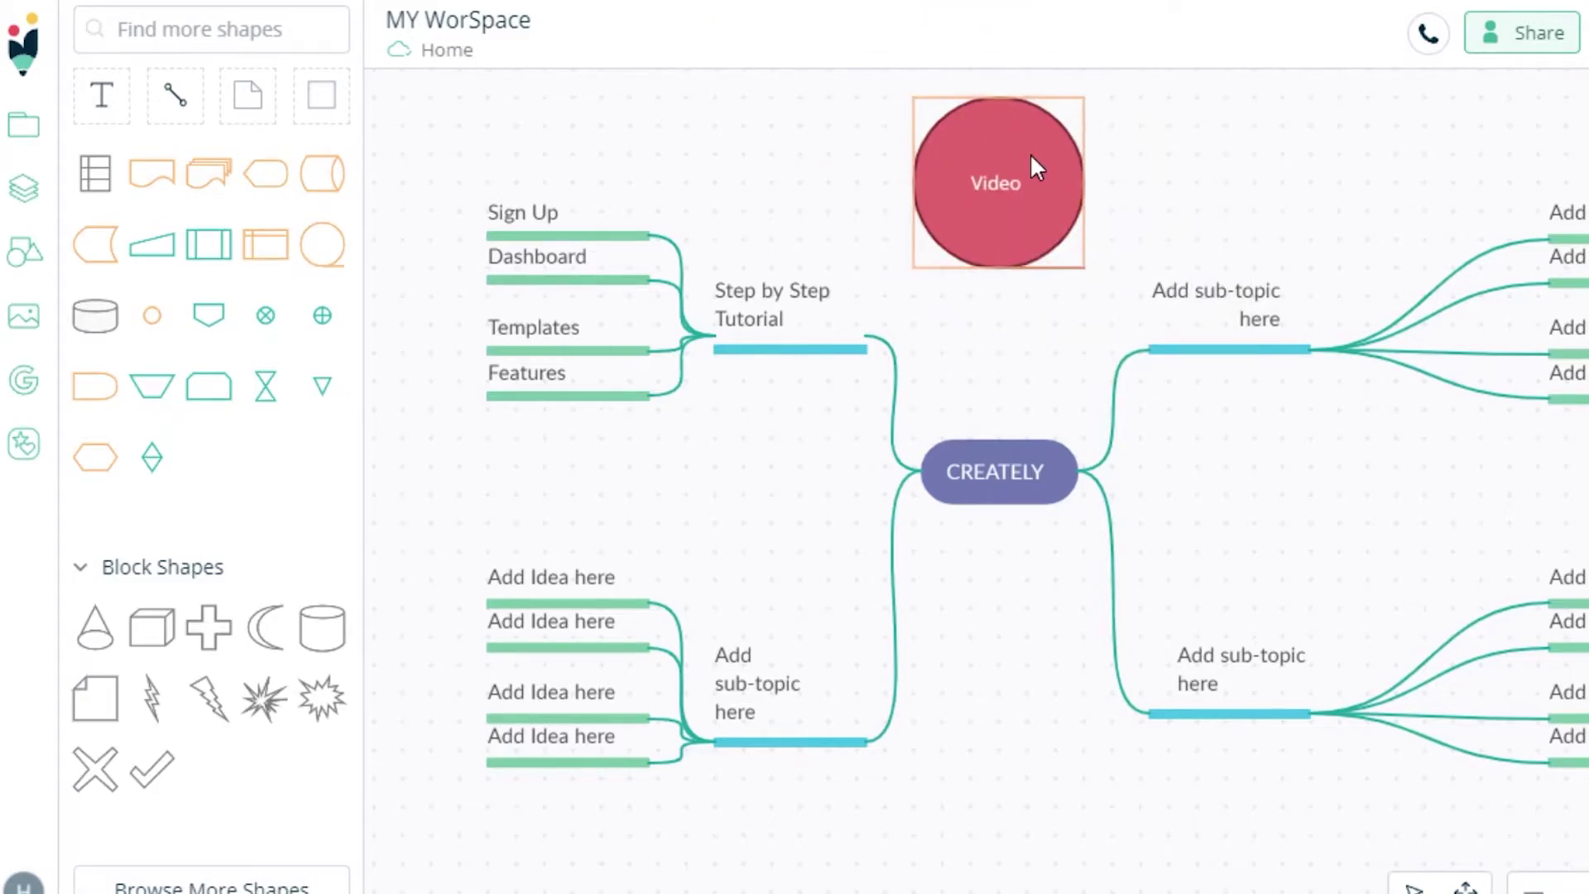
click(1154, 156)
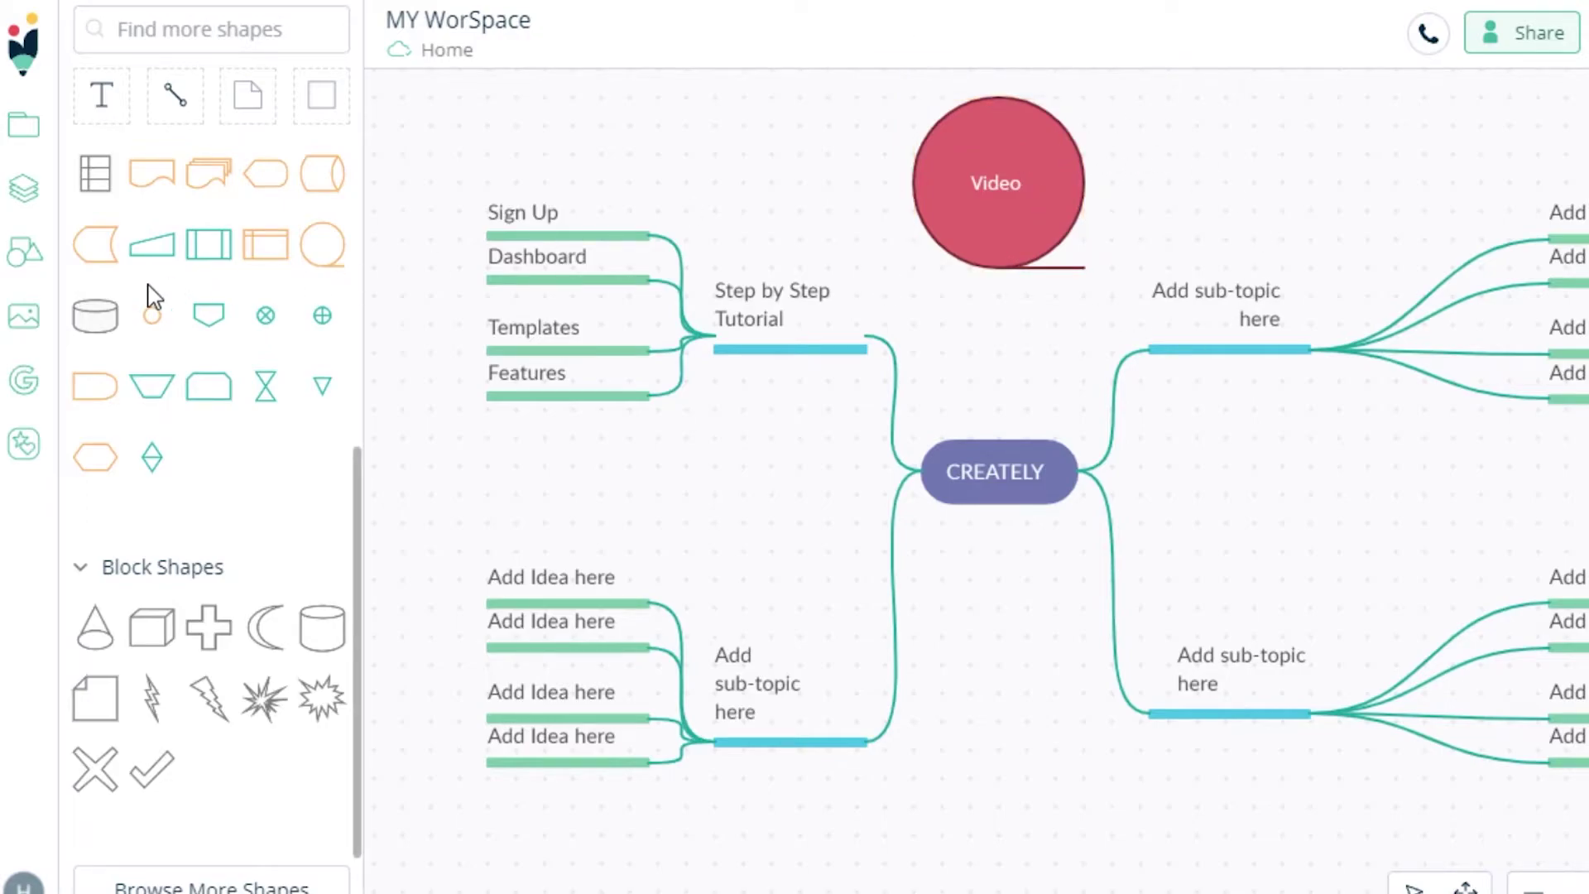
Step: Add a dark green Database cylinder right of the Video circle, then bring up the template gallery
drag(92, 315, 538, 145)
drag(826, 150, 1208, 140)
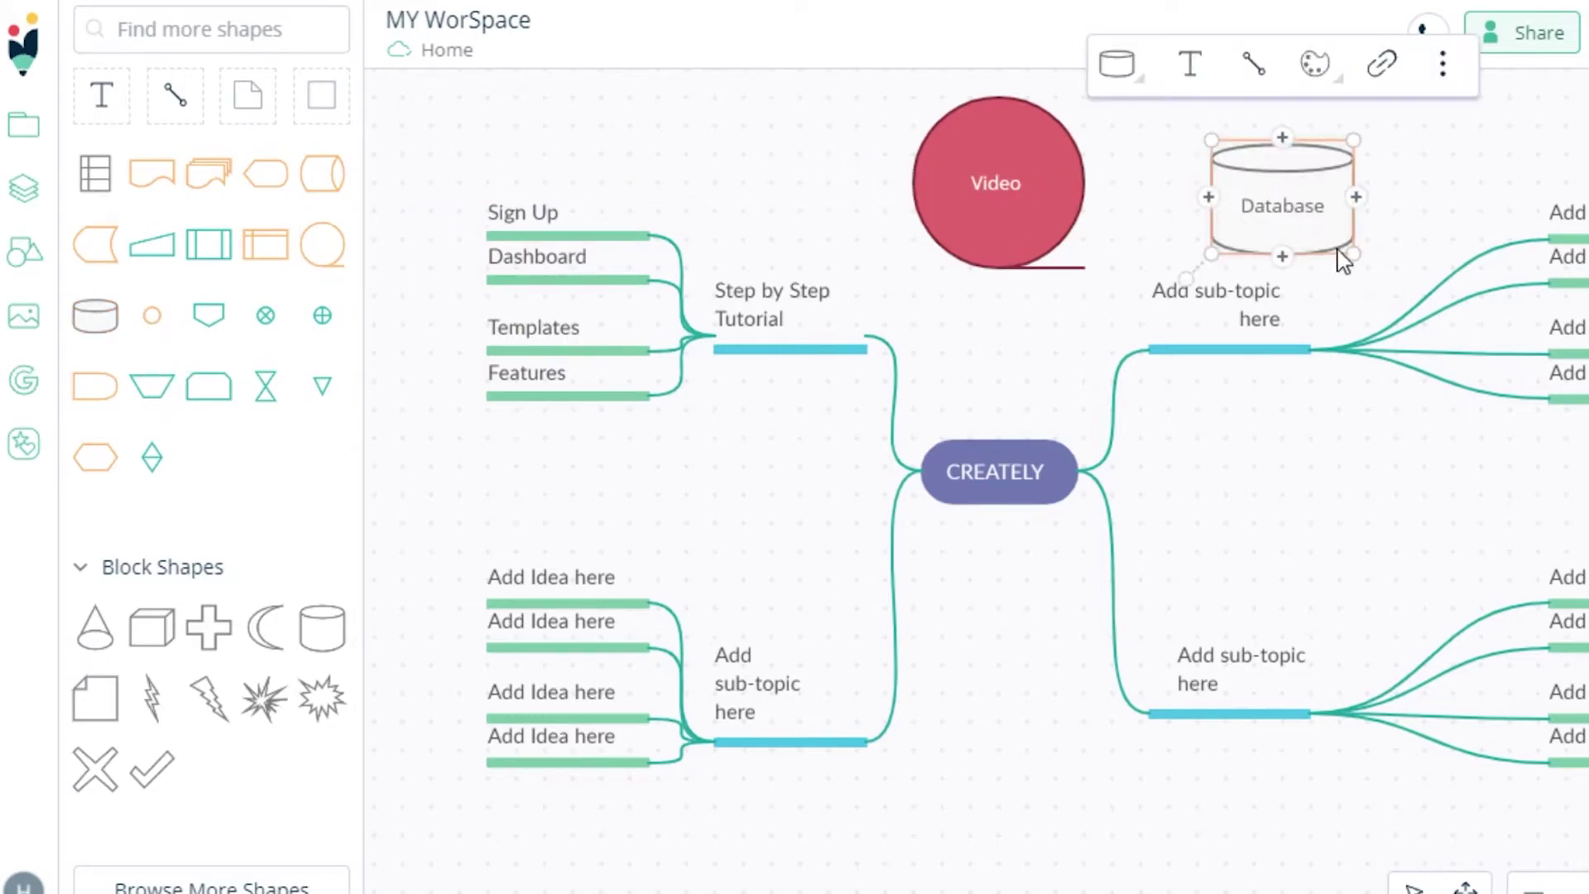
click(1315, 65)
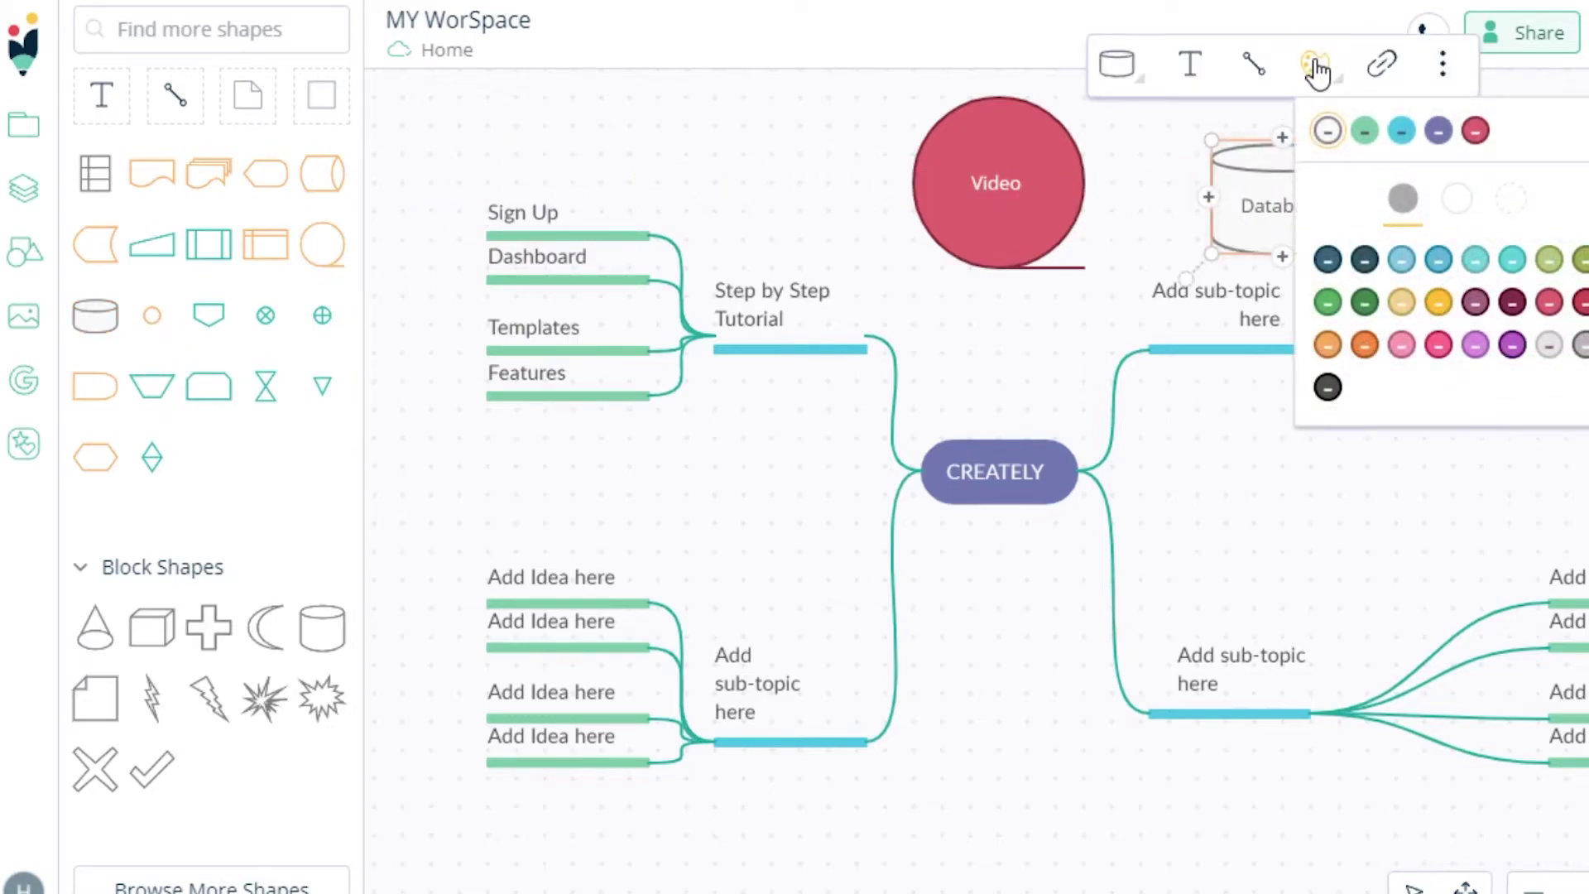
click(1365, 301)
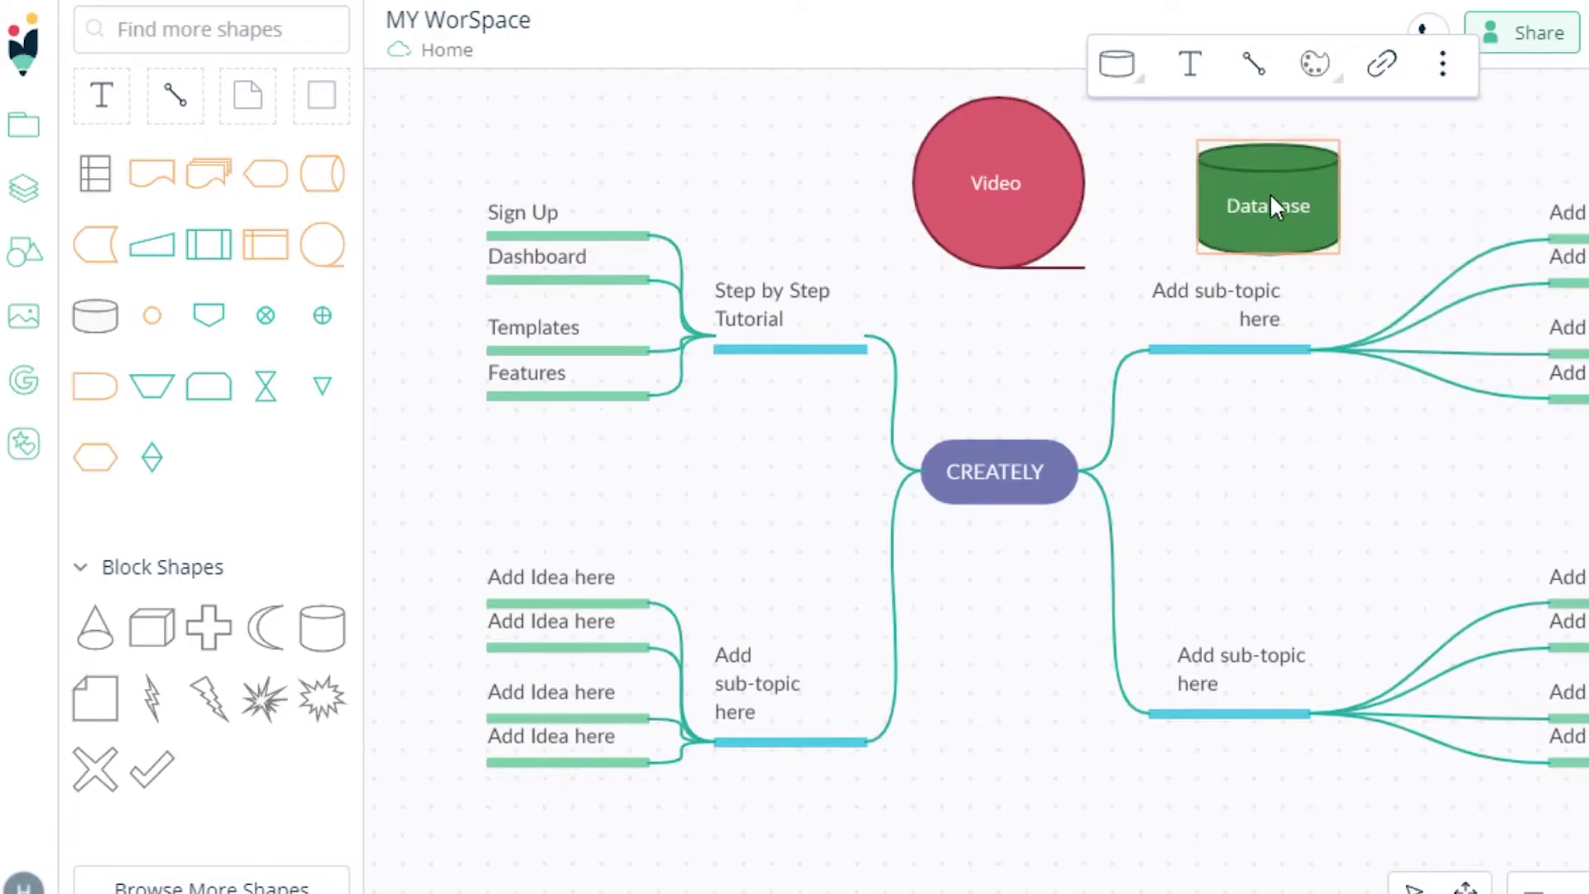
drag(1295, 214, 1224, 186)
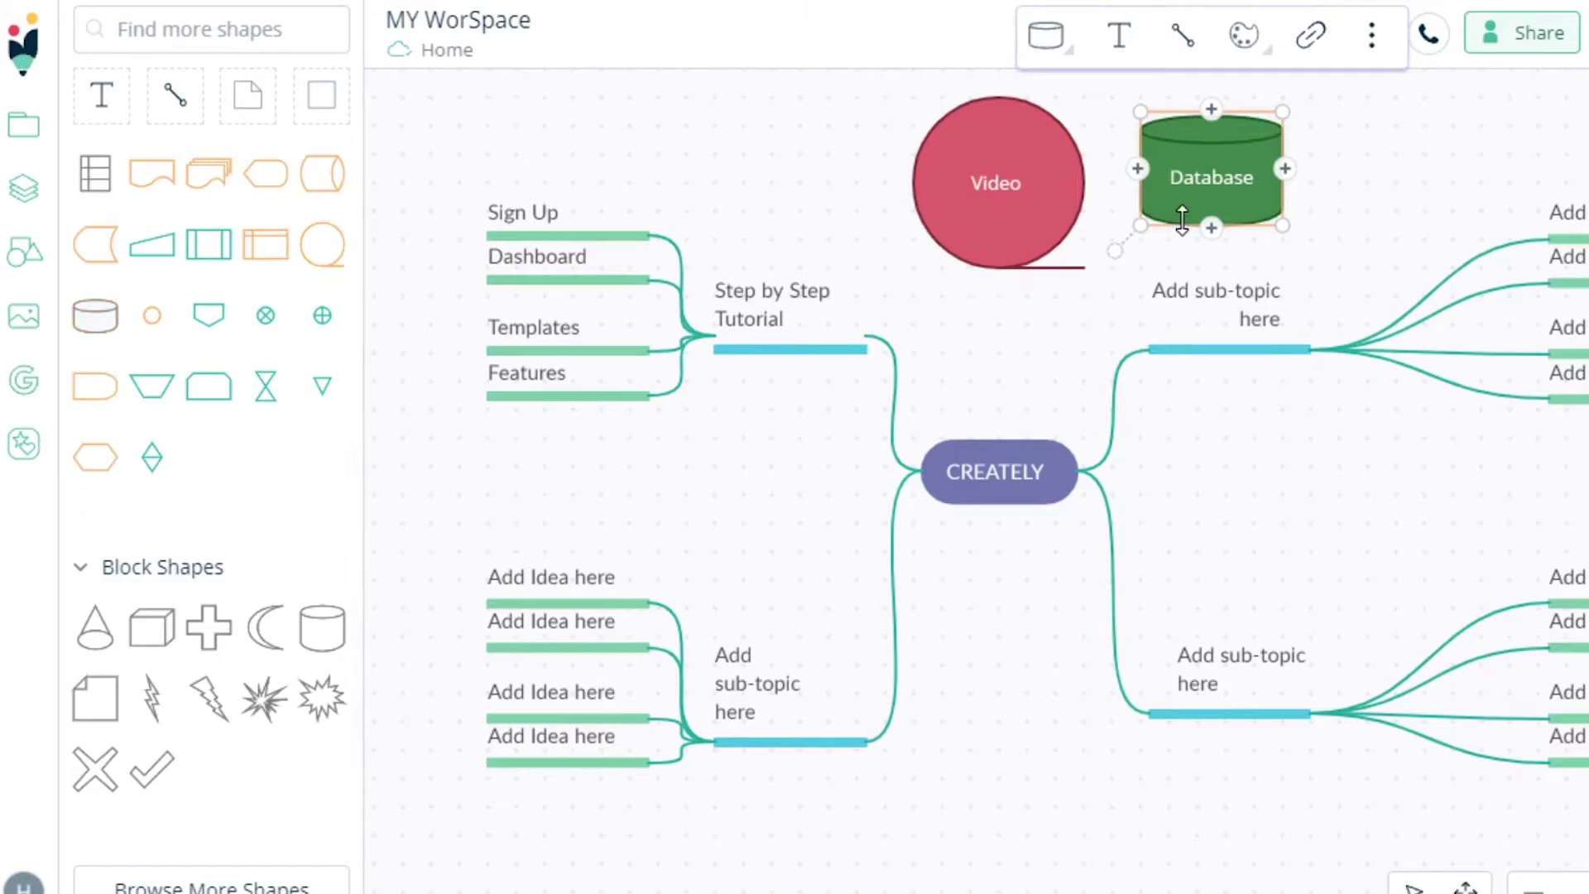
drag(1283, 225, 1490, 241)
drag(1390, 242, 1296, 234)
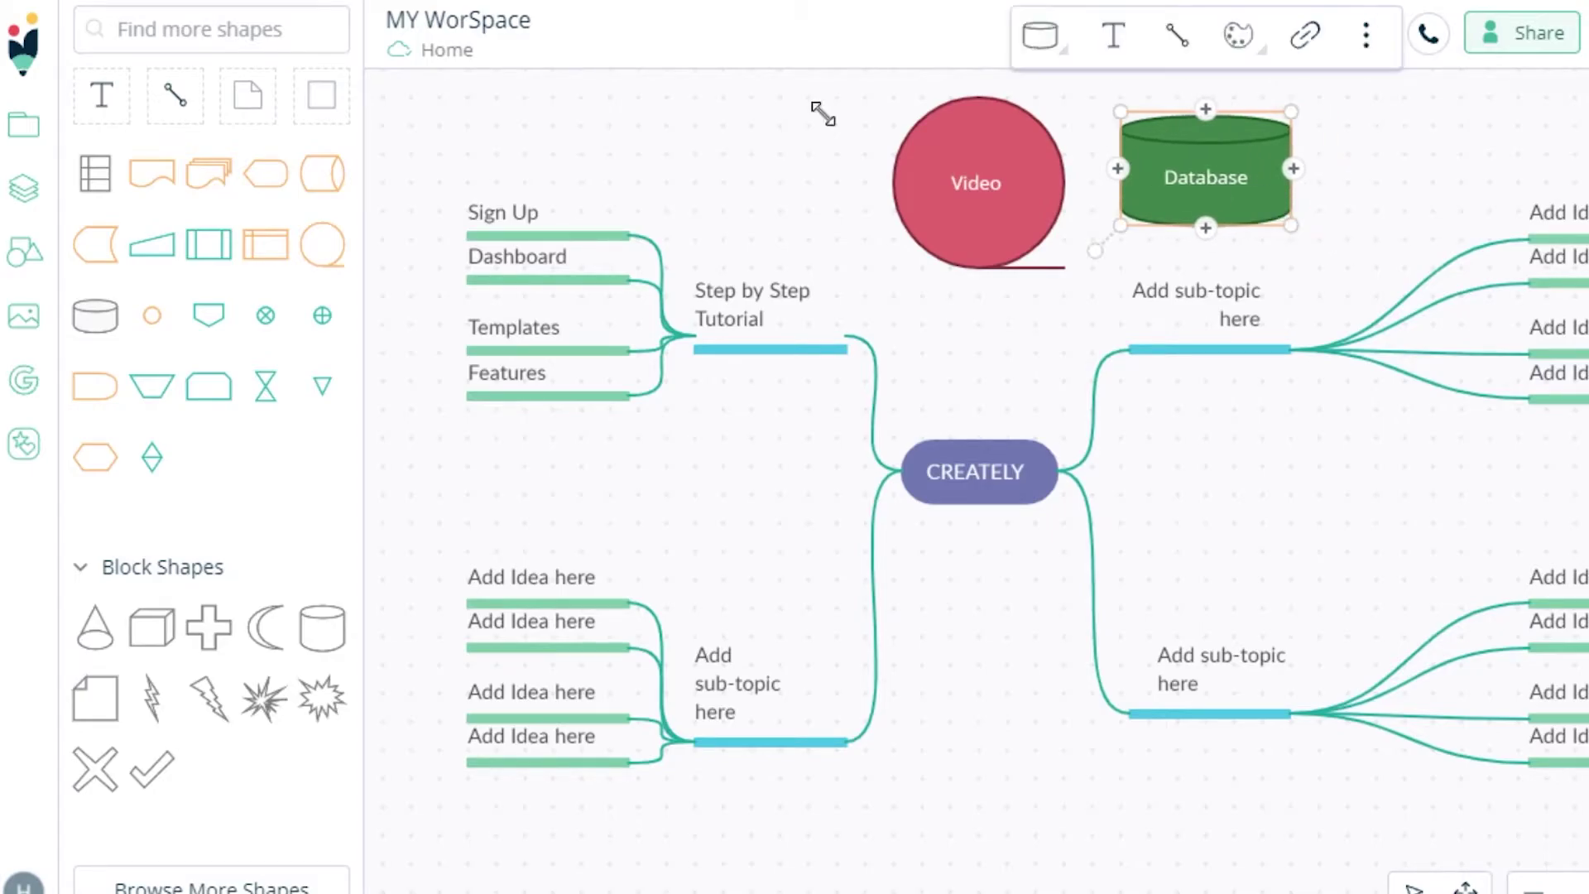
click(24, 203)
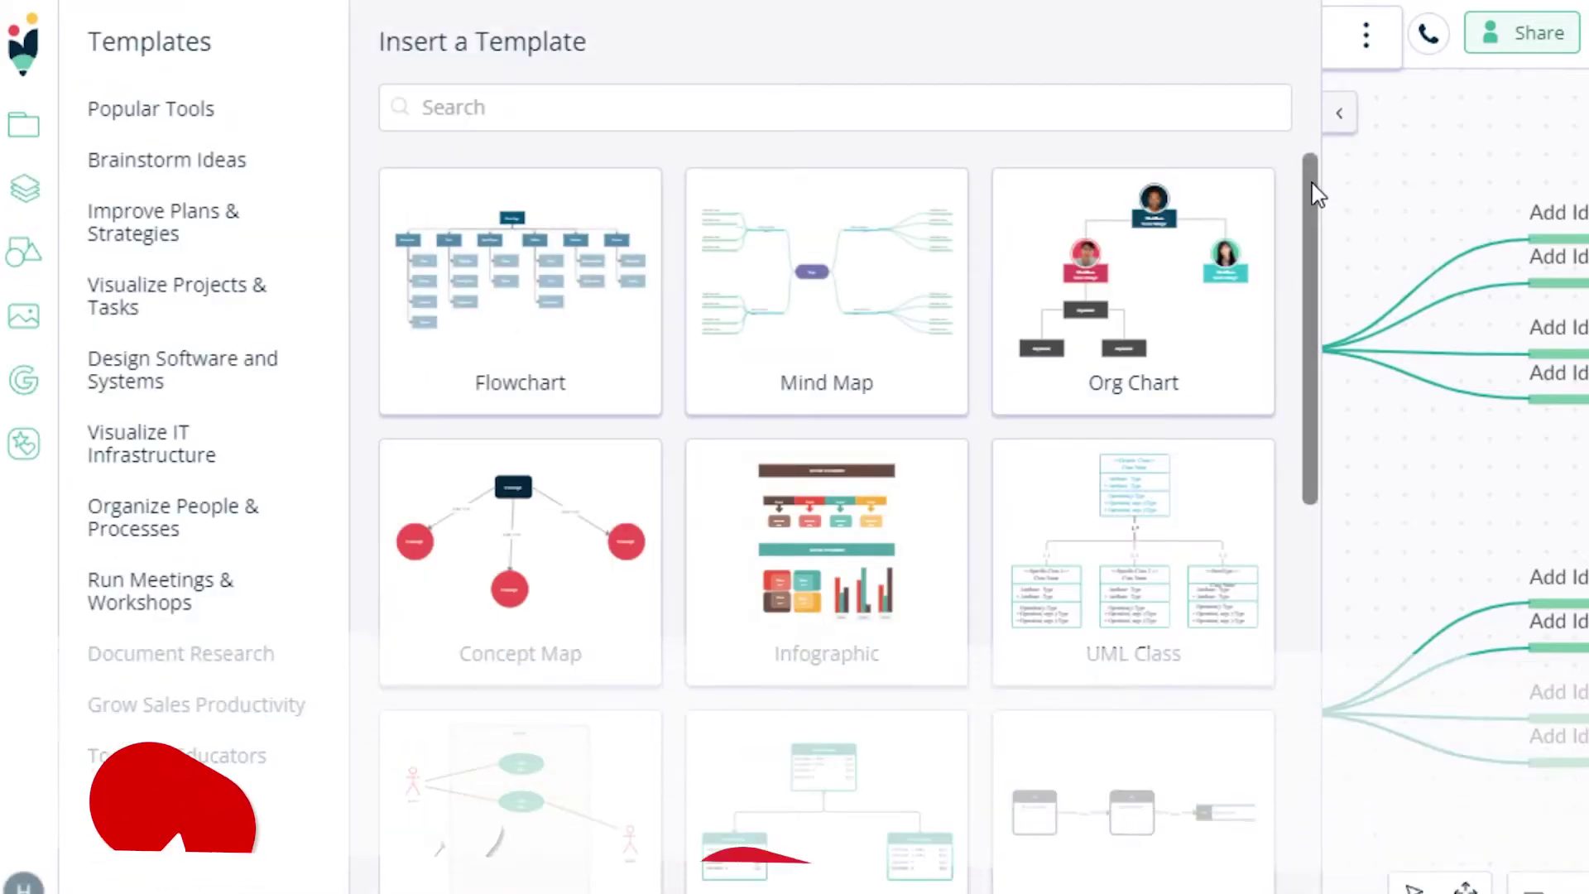
Step: Browse the Popular Tools templates, then close the gallery and deselect the Database cylinder
drag(1317, 195, 1302, 579)
scroll(1298, 599, down, 2)
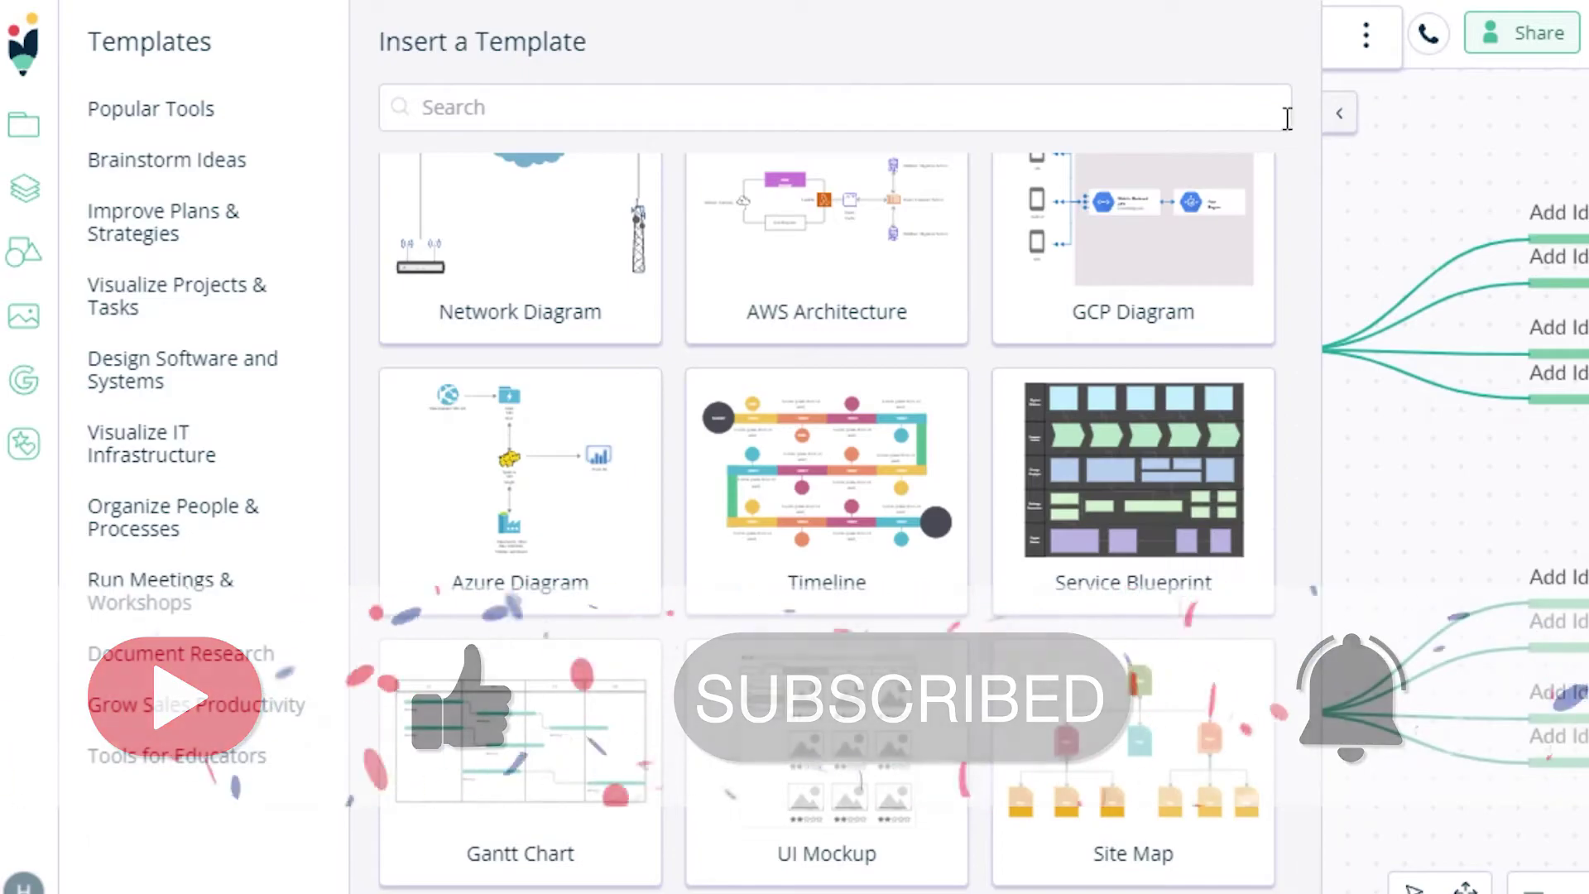
click(1339, 112)
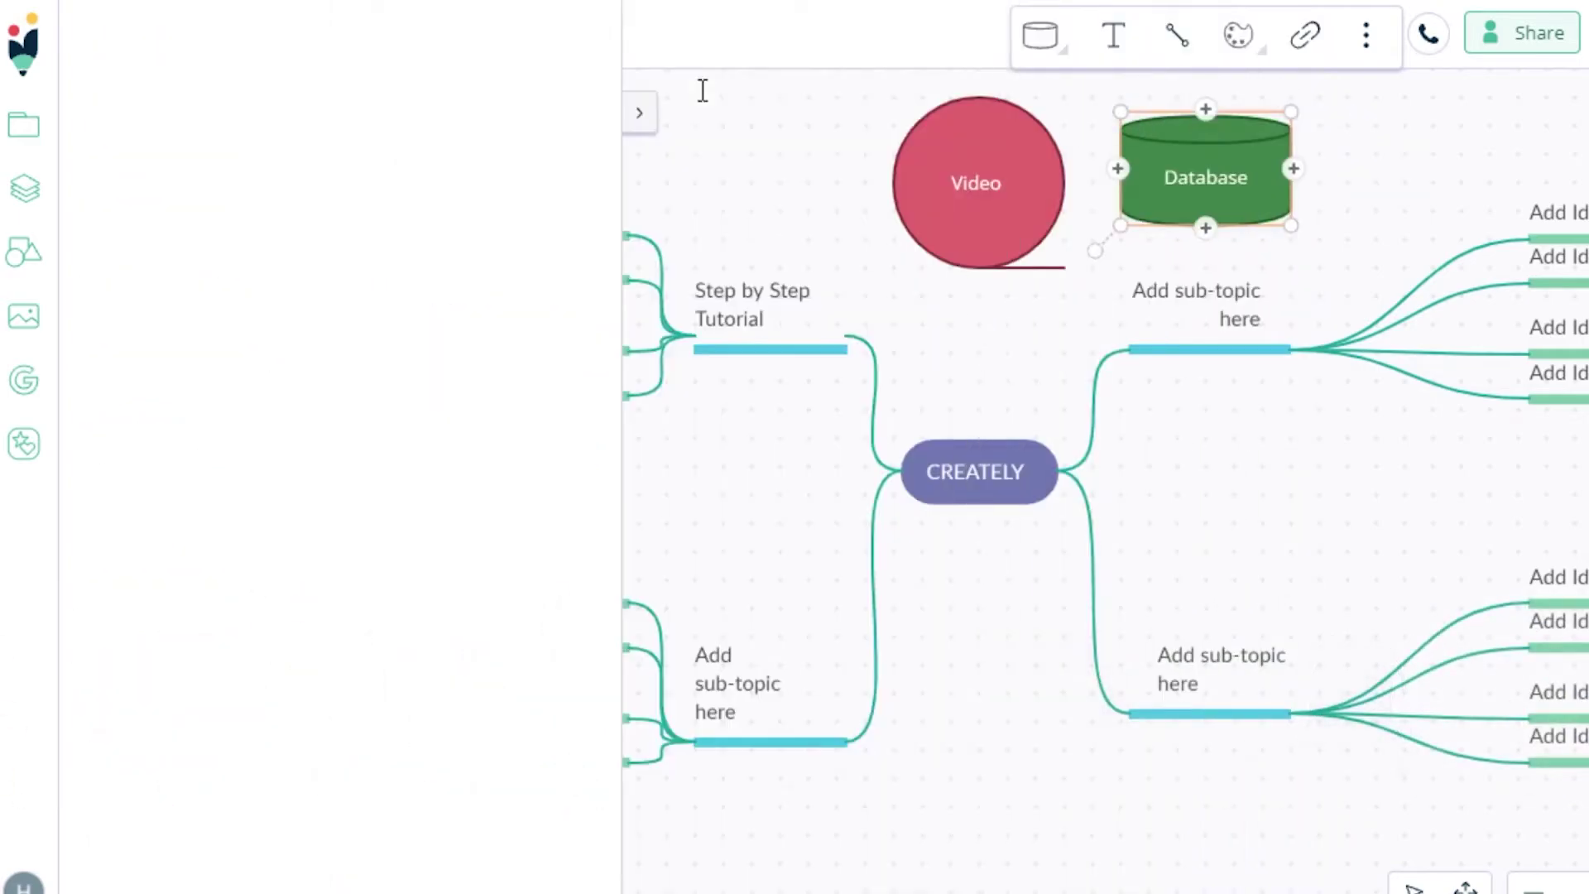
click(37, 207)
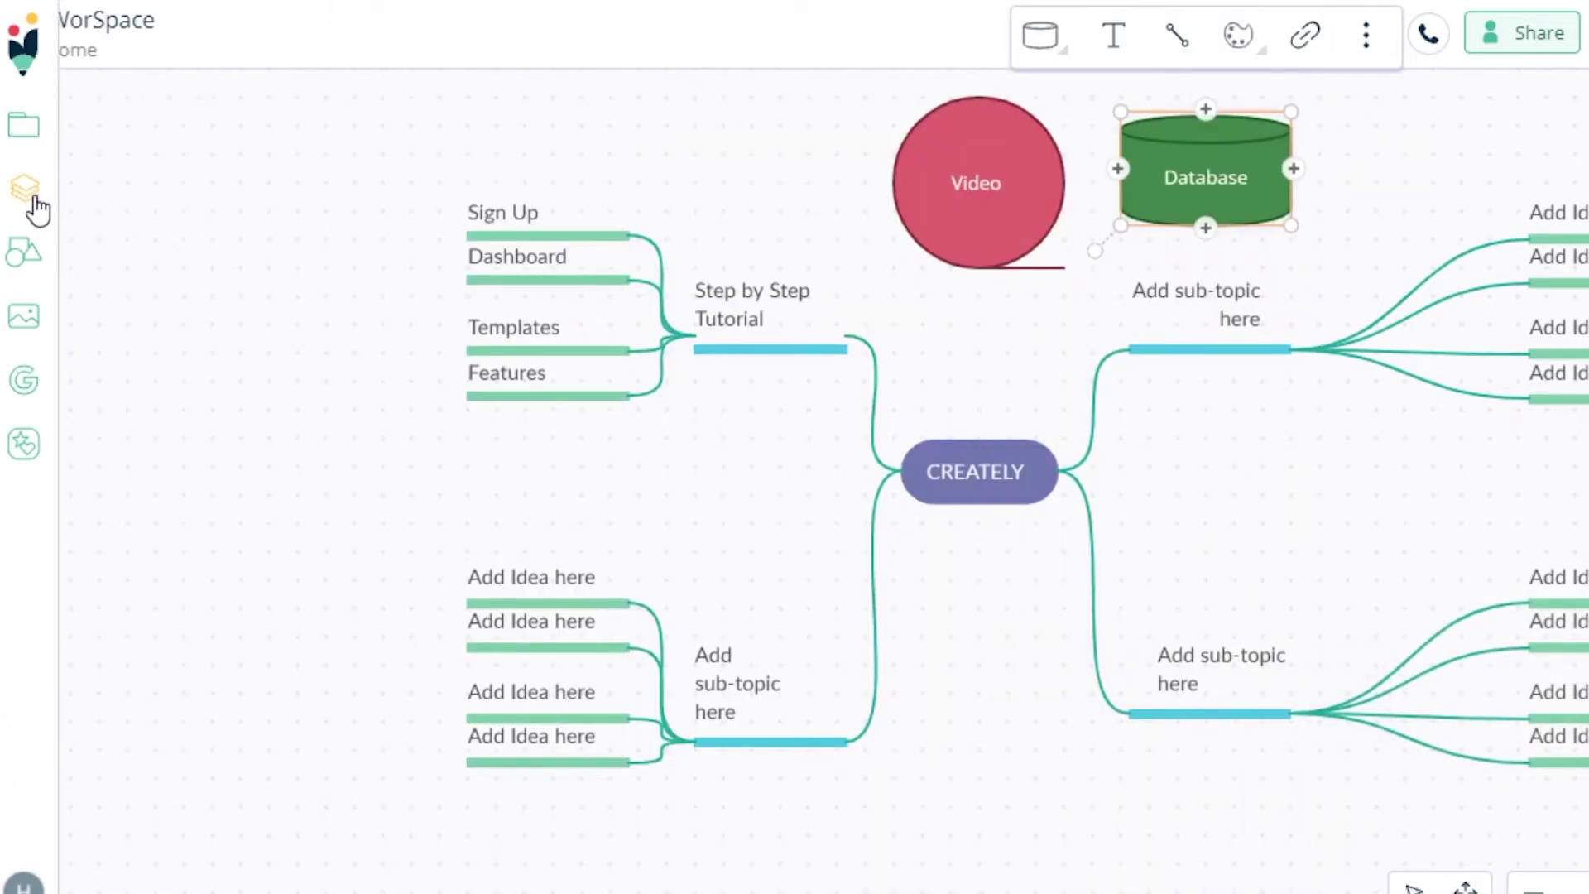
click(31, 205)
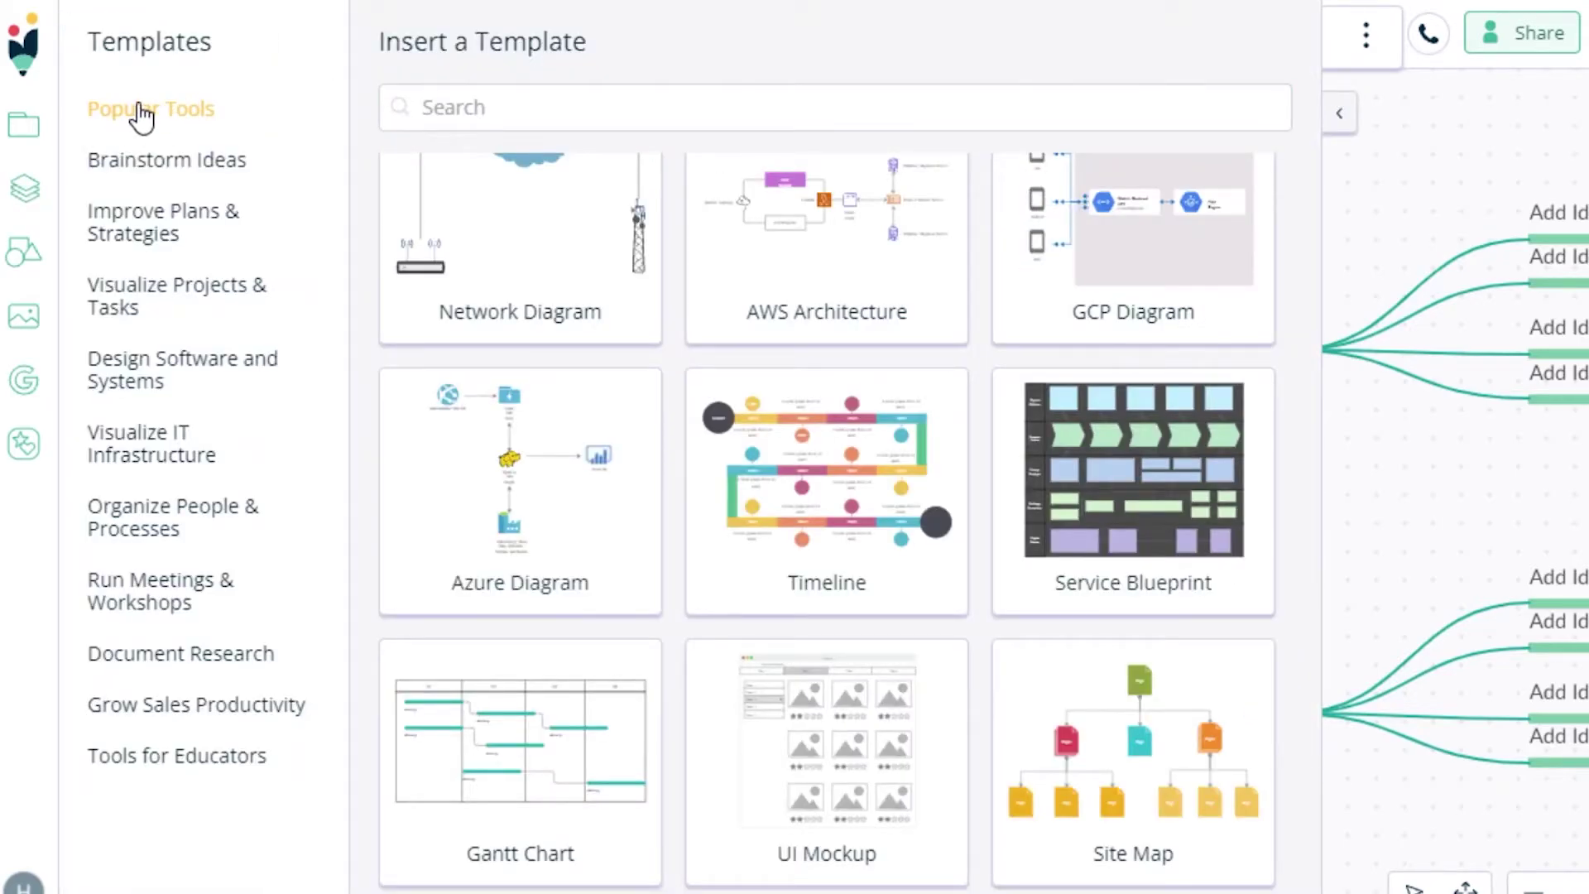
click(141, 116)
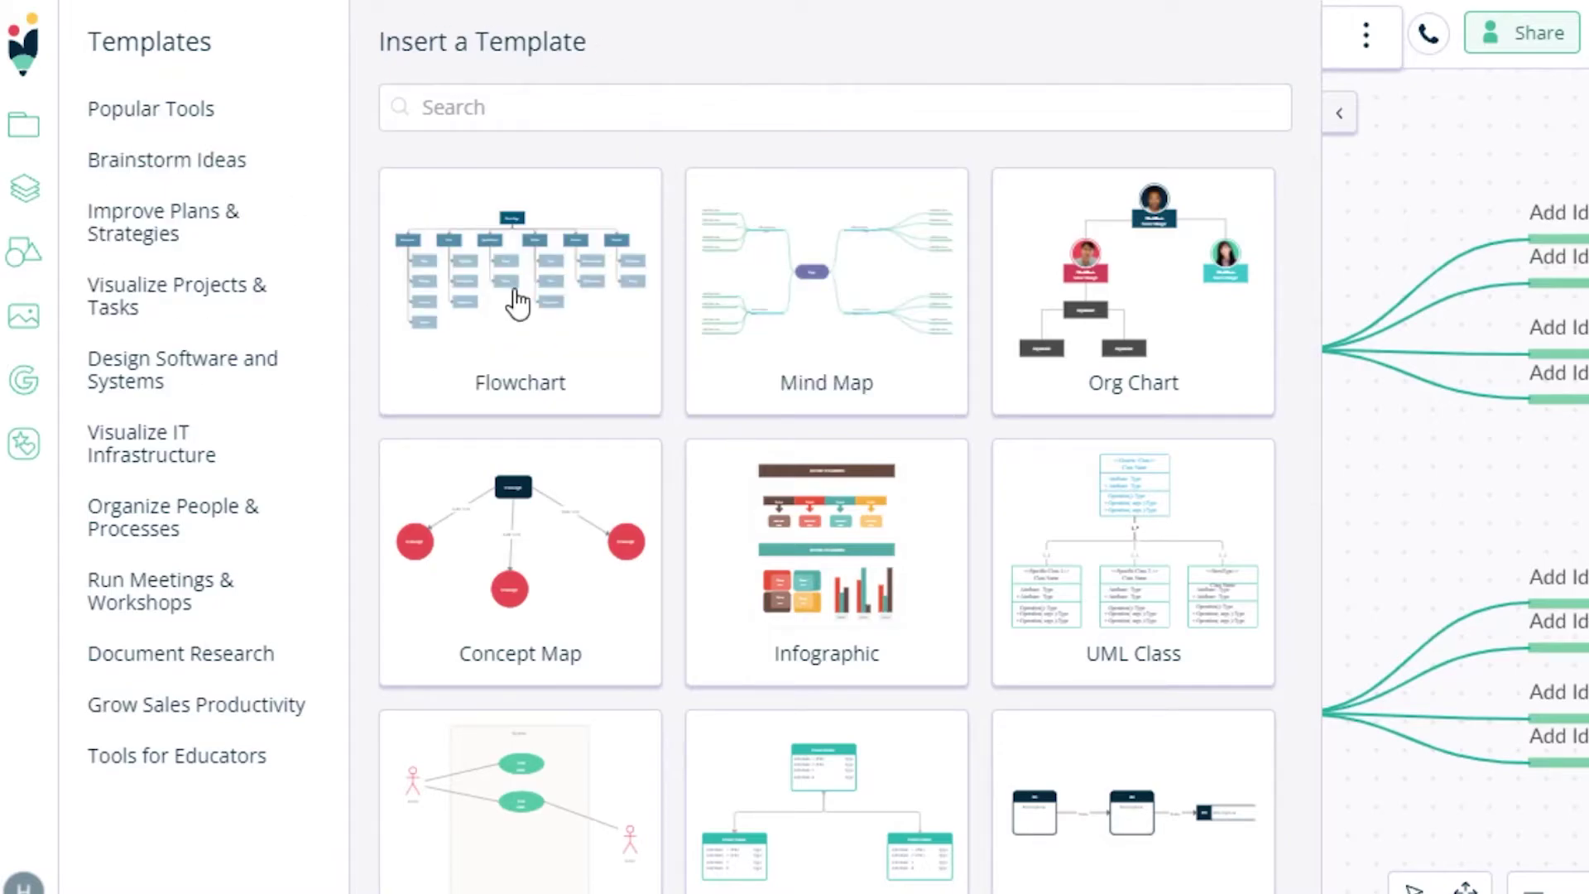
click(1339, 114)
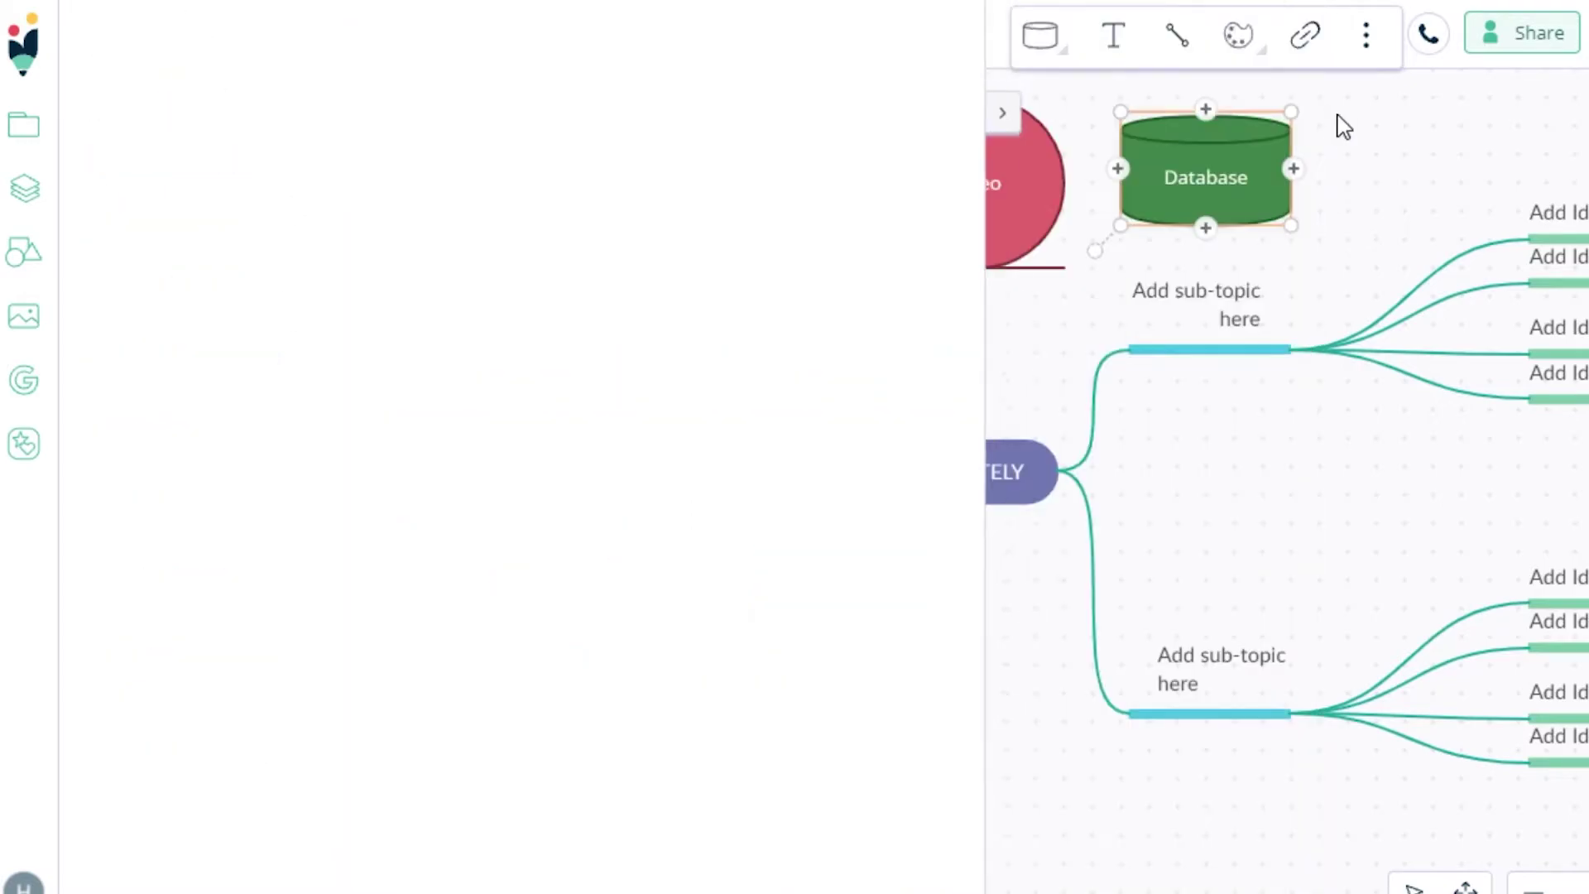
click(669, 616)
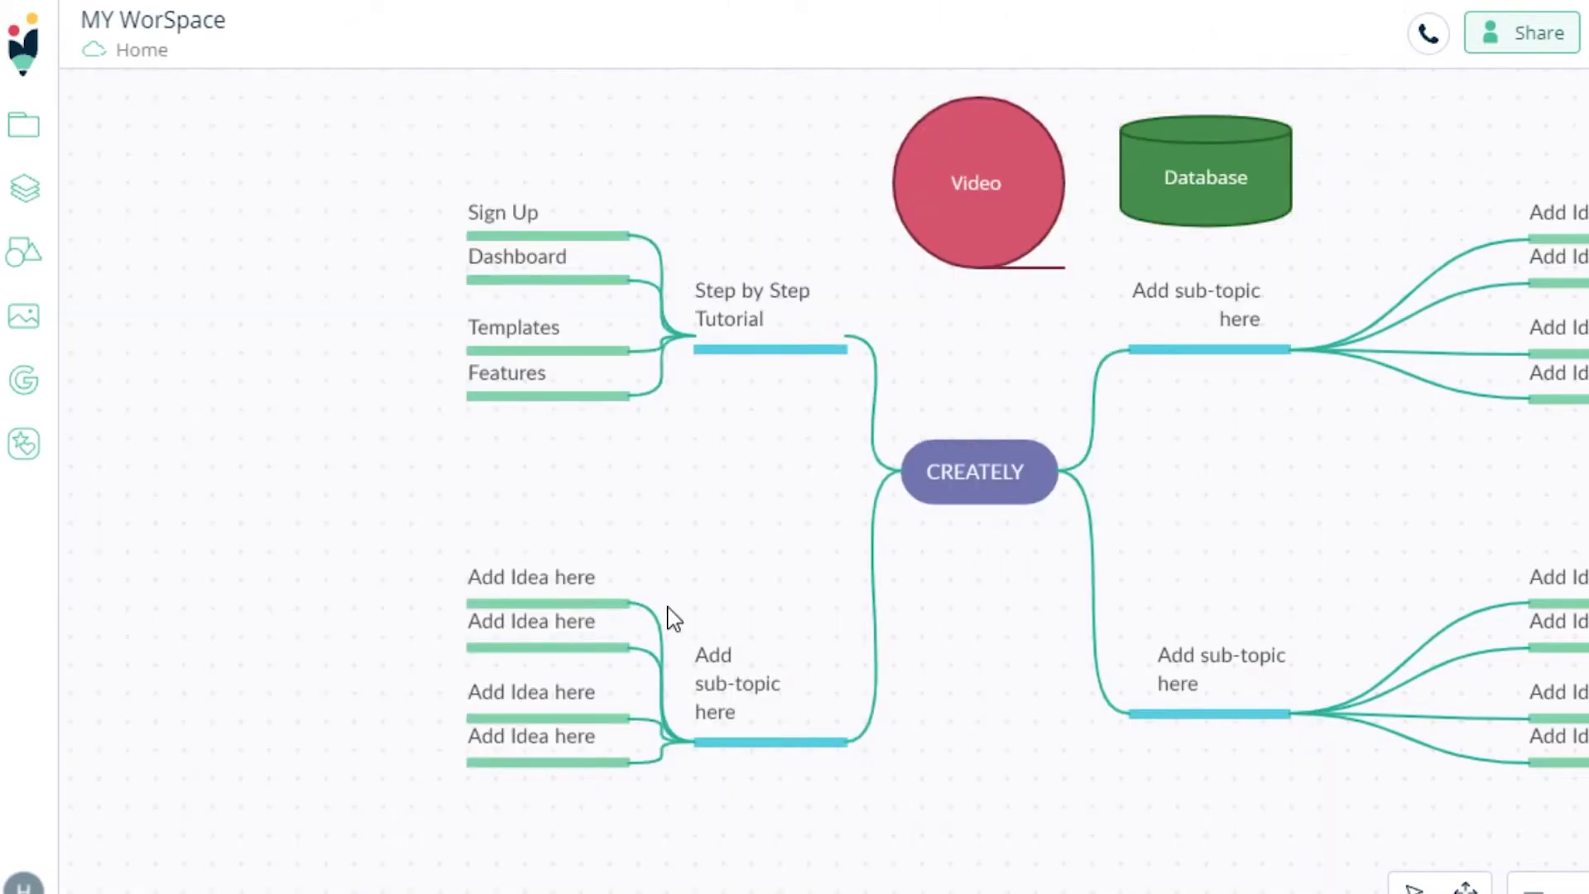
Step: Import the poster image via Add Image > Import Image from Pictures > Saved Pictures
click(28, 250)
click(25, 327)
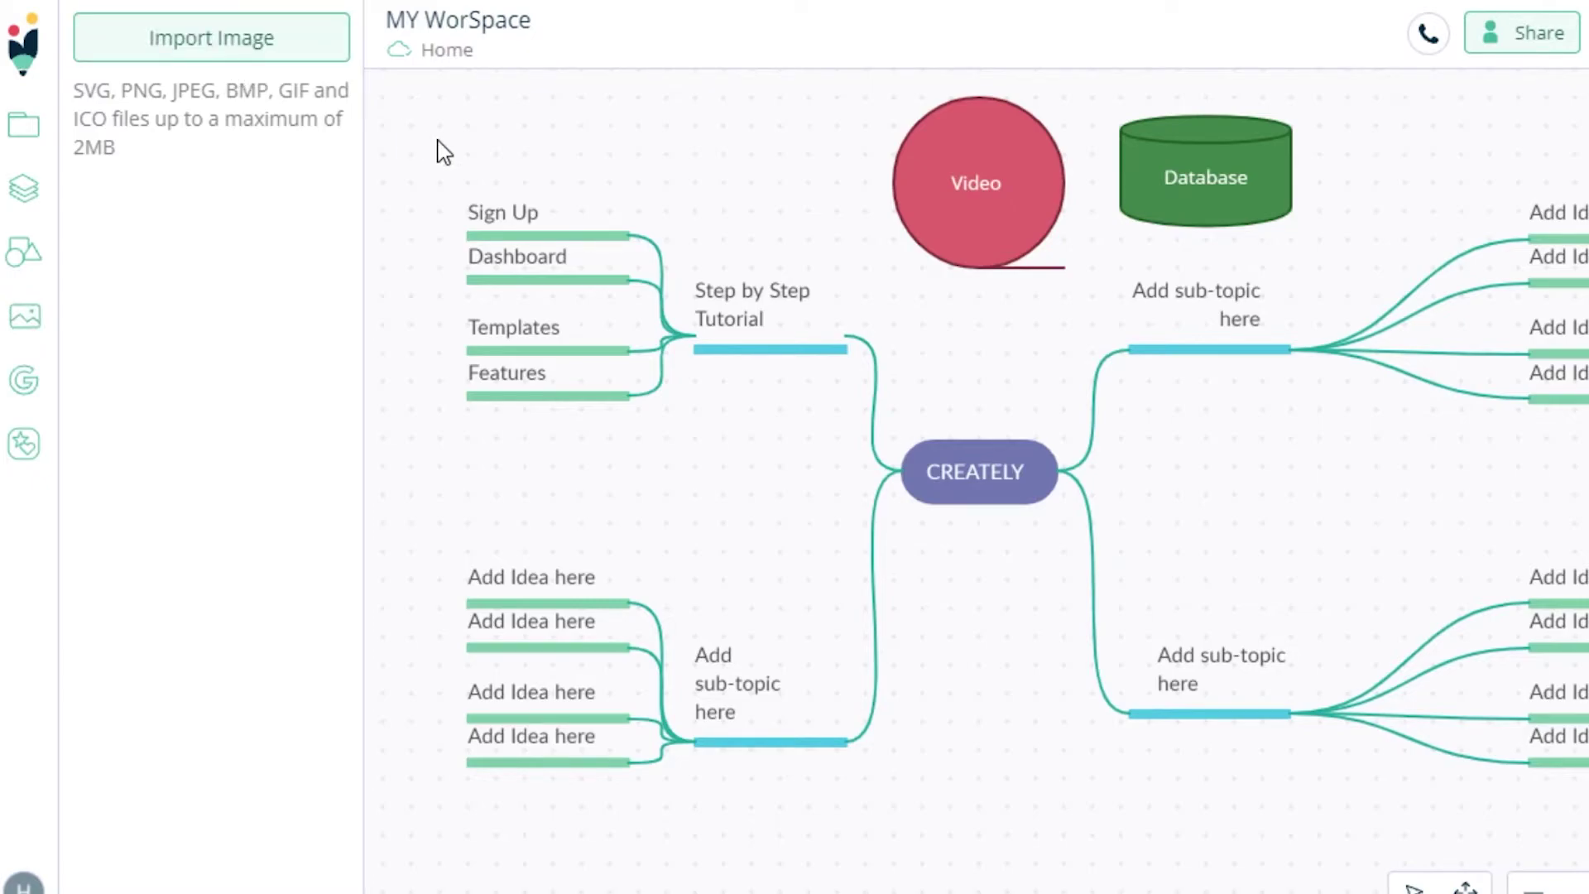
click(261, 66)
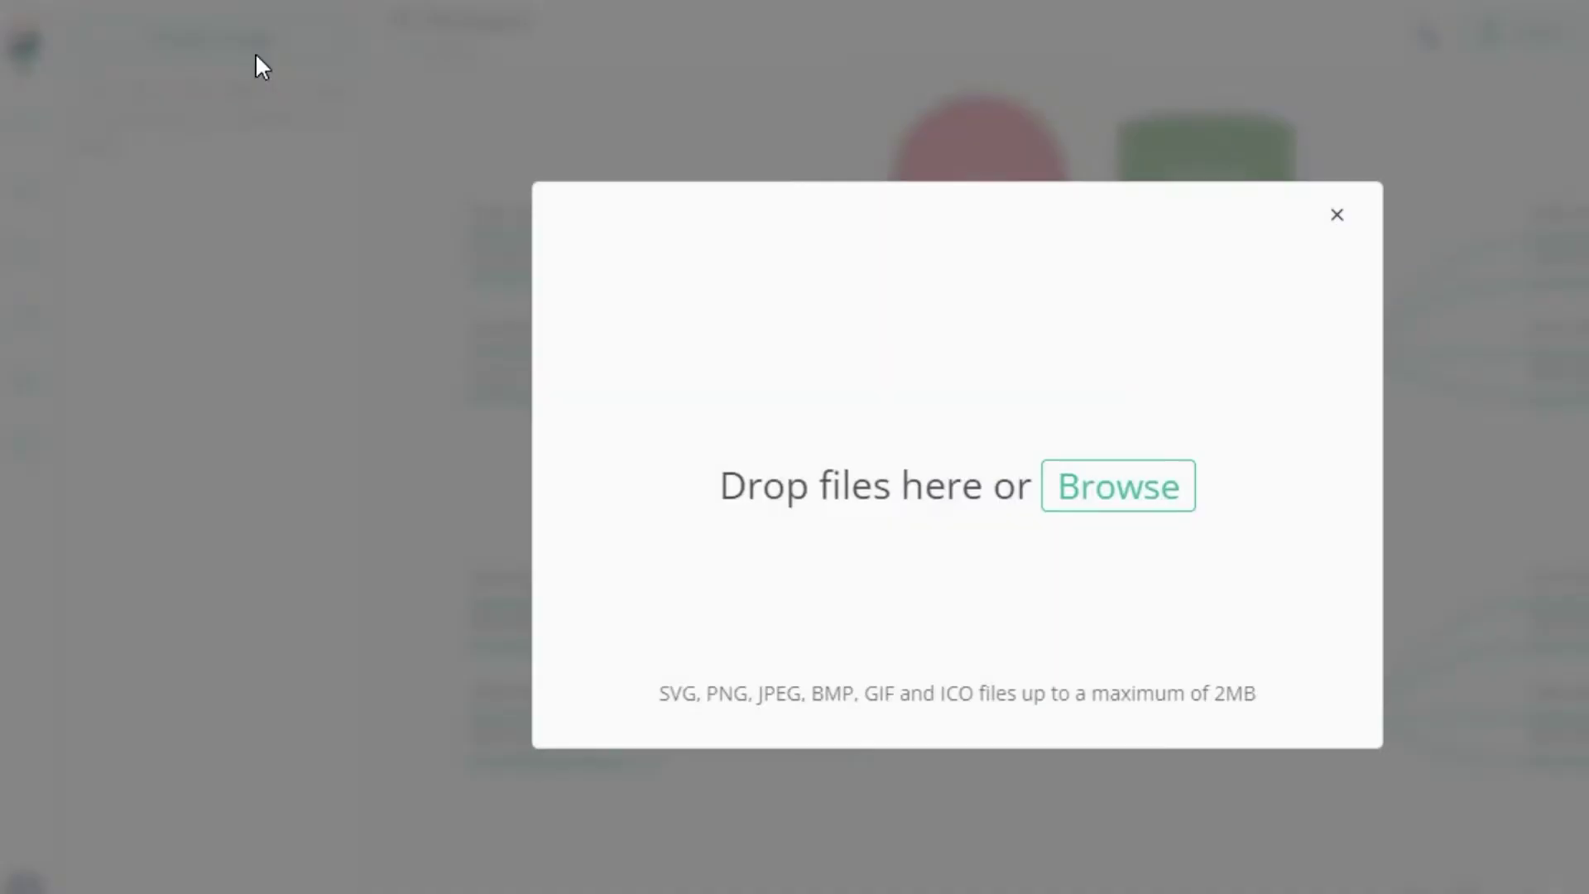
click(1109, 484)
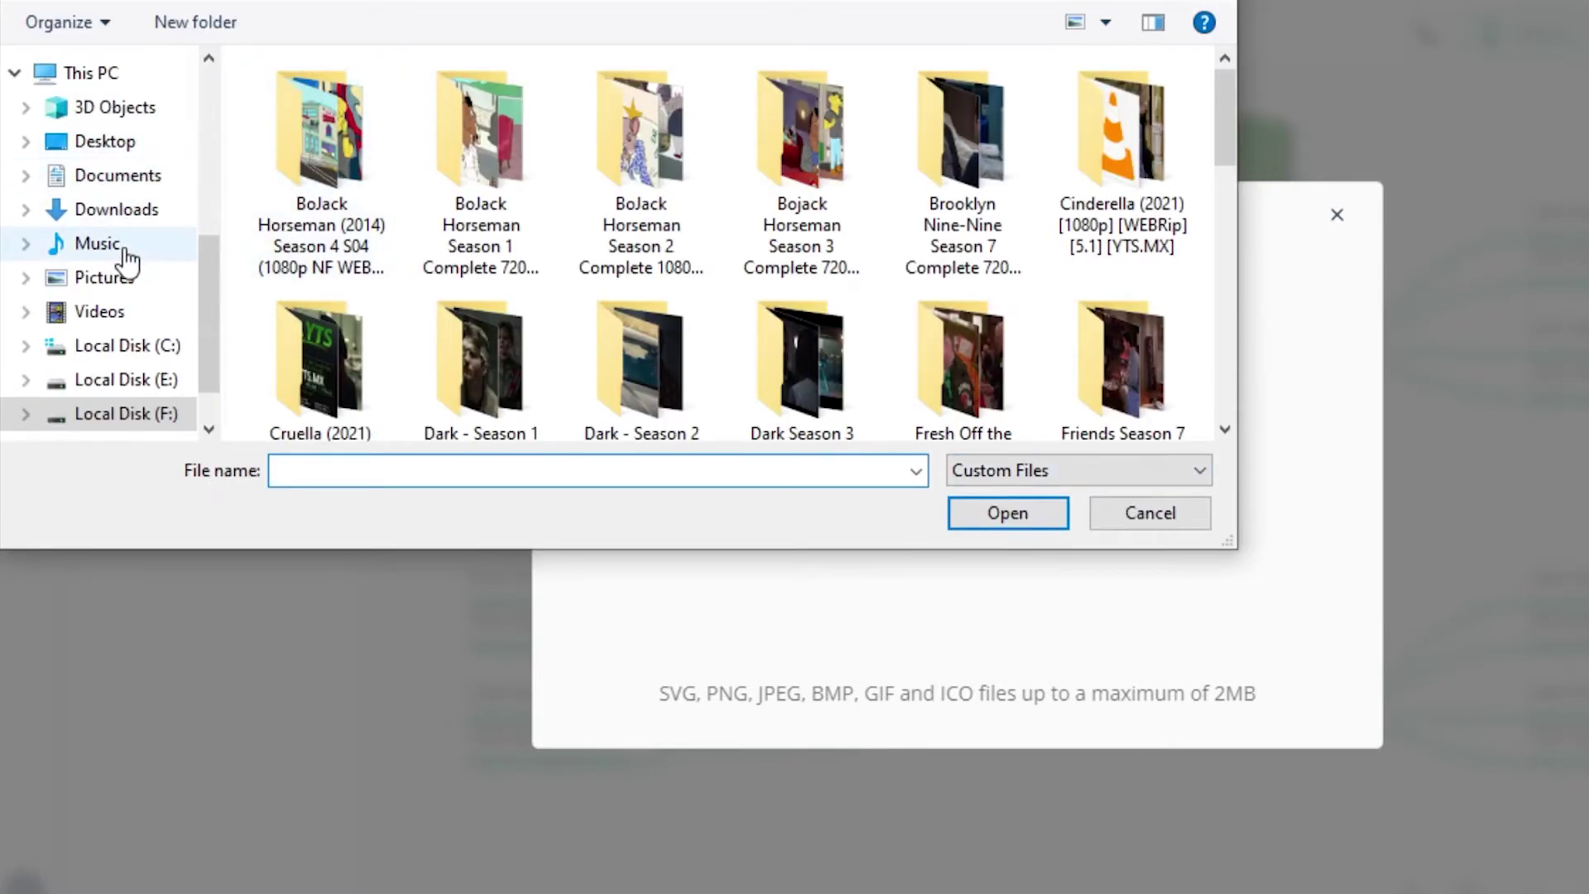
click(126, 283)
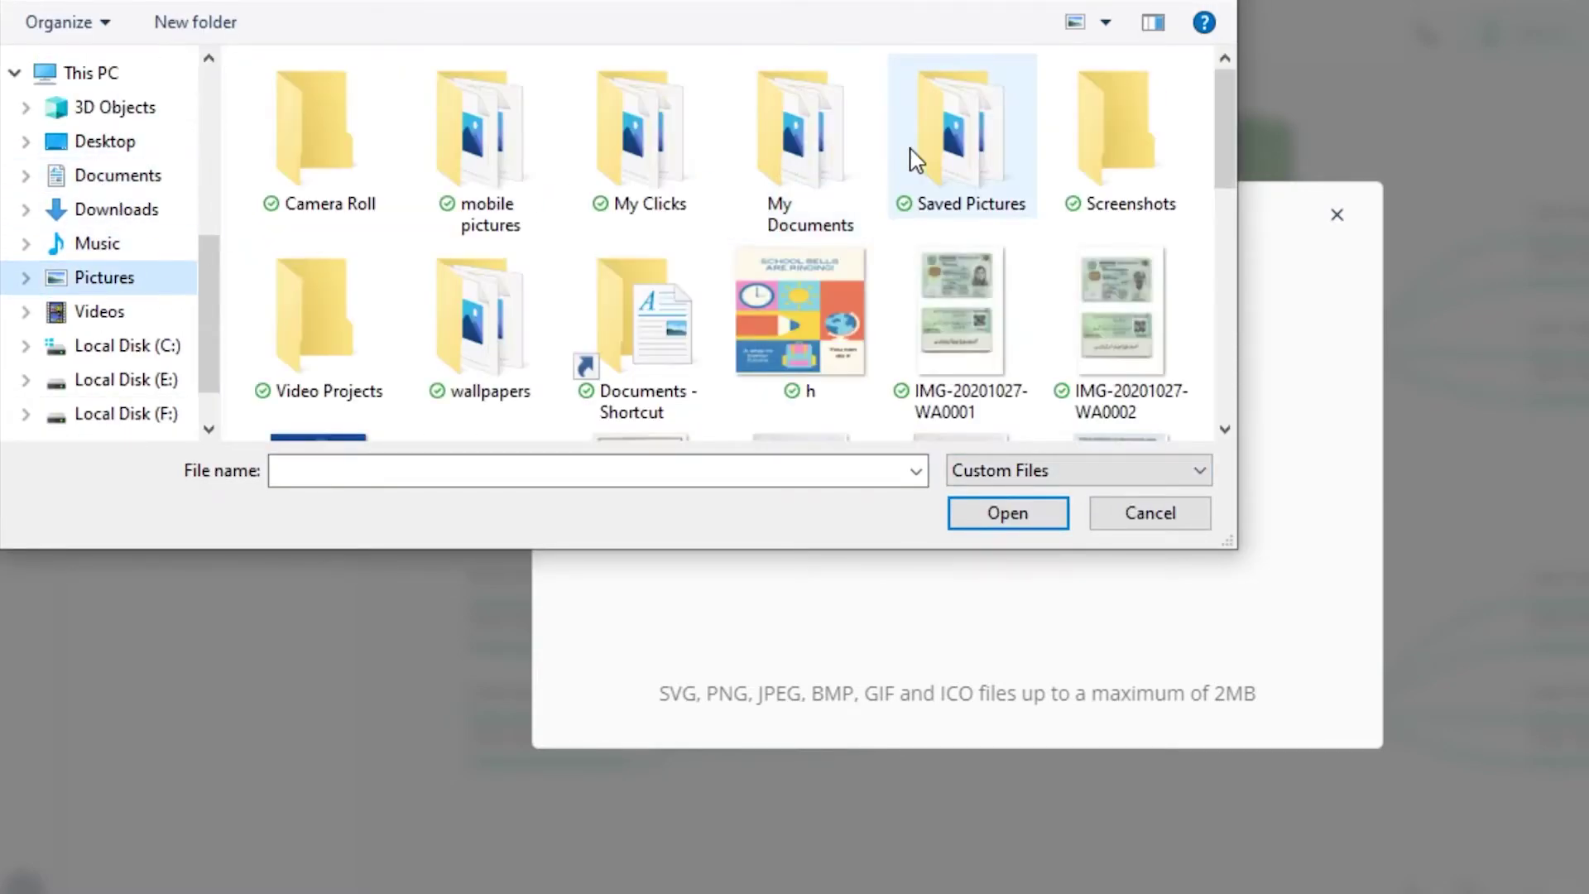
double_click(956, 153)
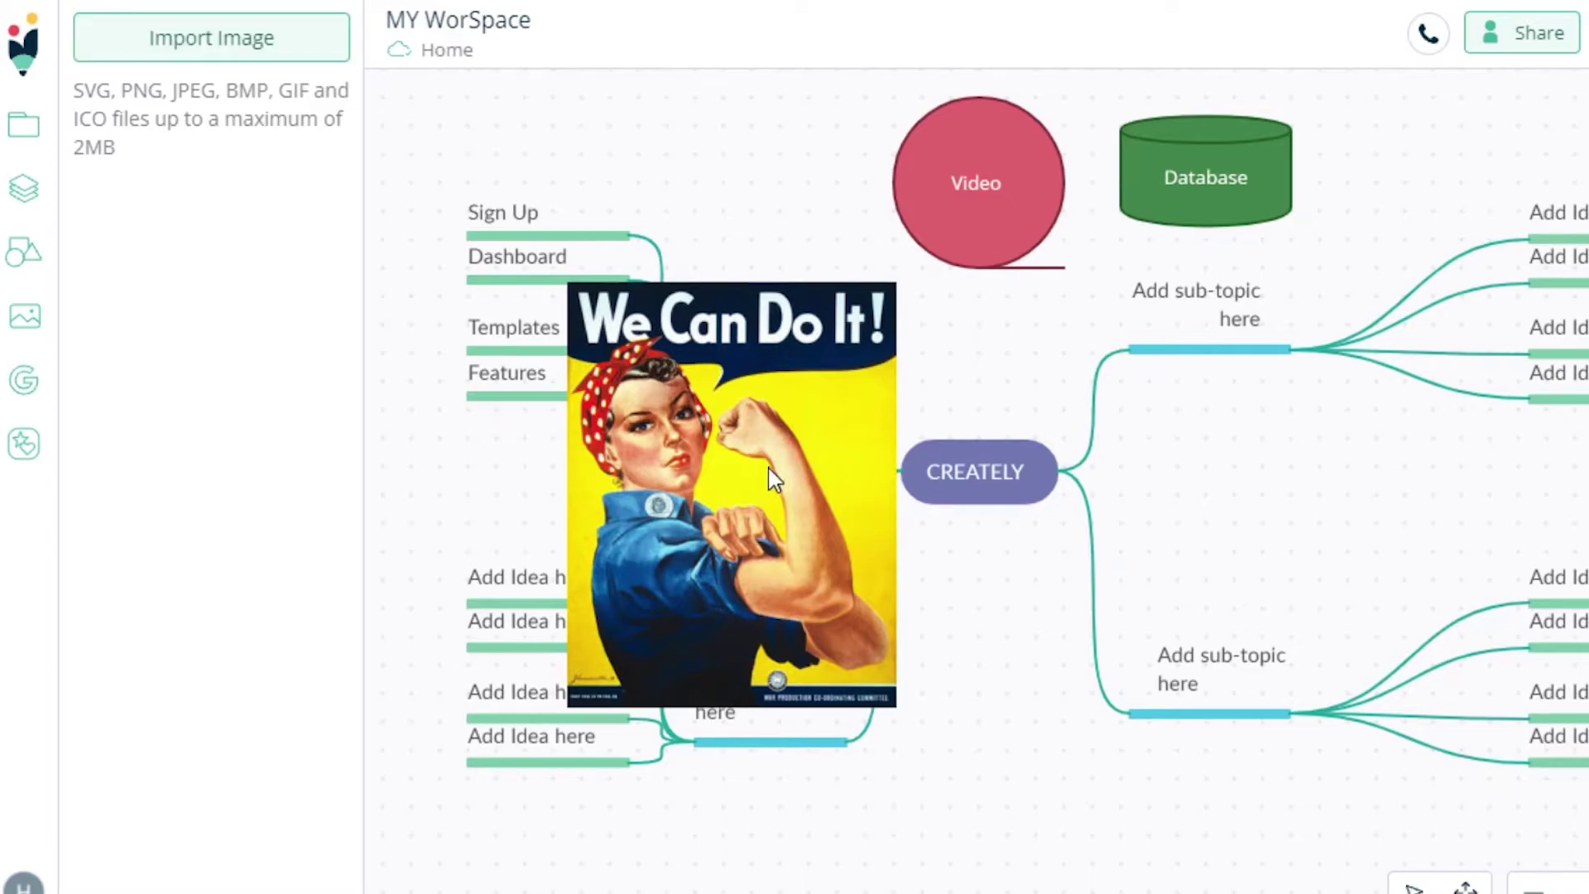
Step: Drag the We Can Do It poster to the right of the upper-right idea branches
drag(774, 479, 658, 308)
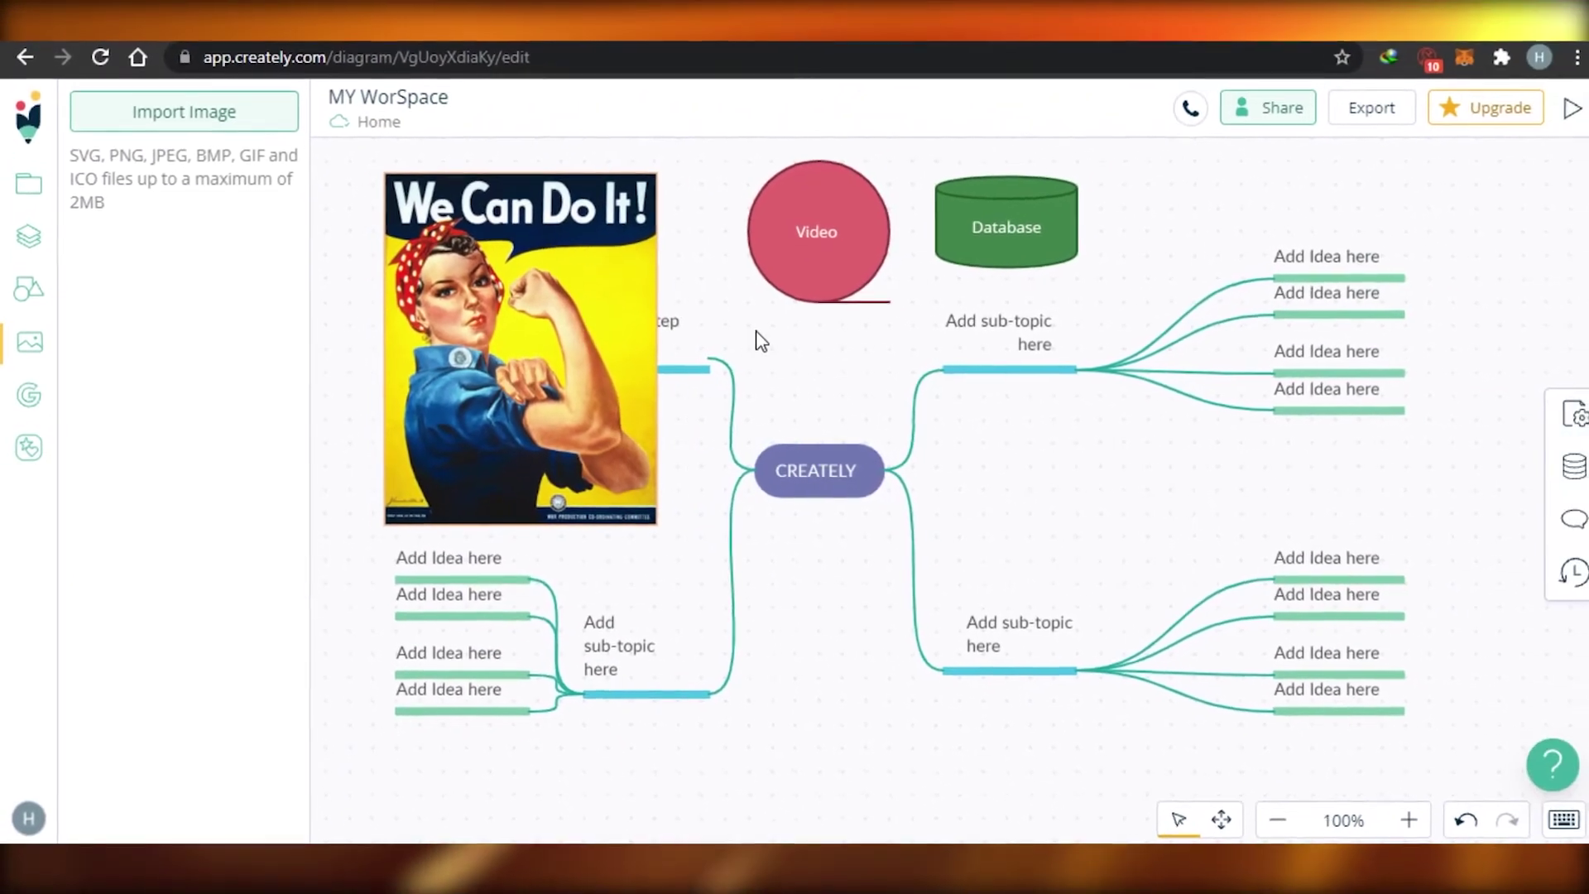
drag(761, 340, 1456, 211)
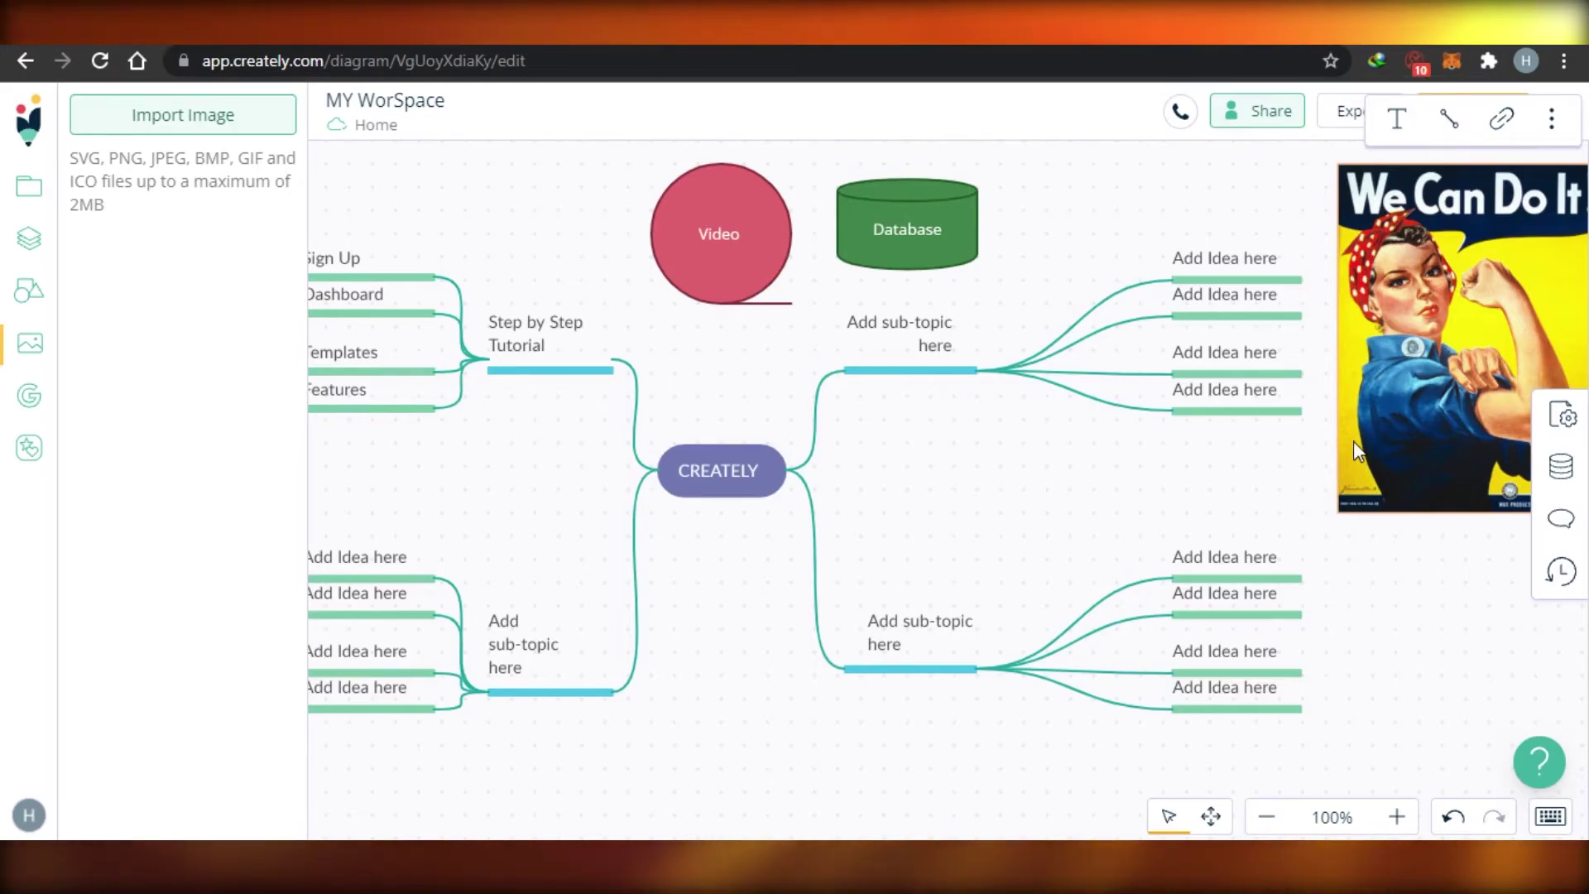
drag(1390, 447, 1413, 223)
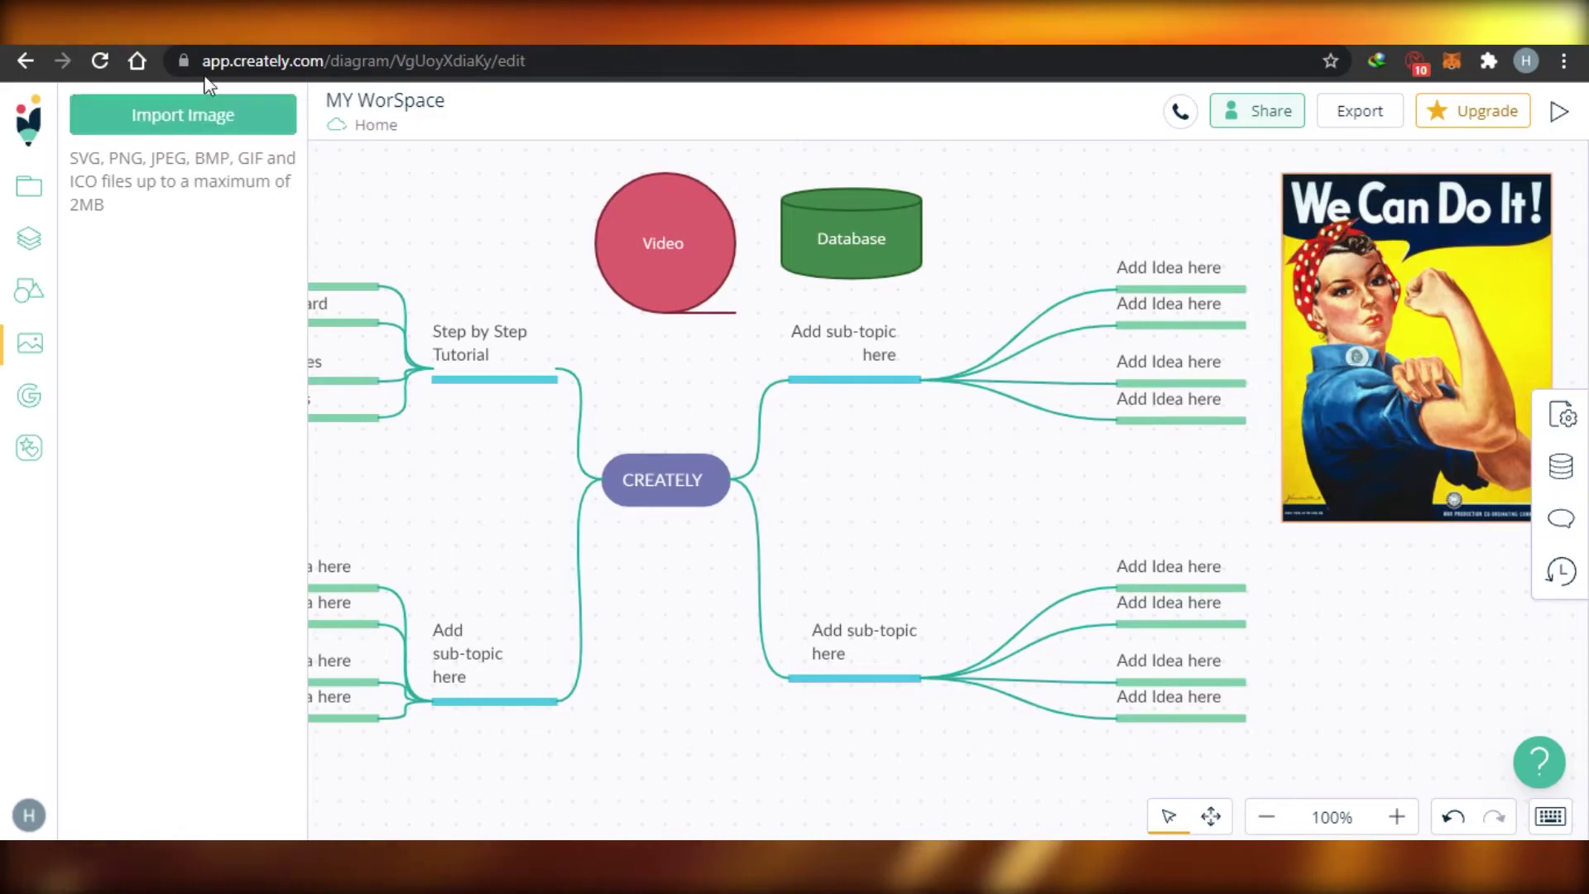
Step: Try a Google image search for 'block', then open the Icons library with Education and People sets
click(29, 398)
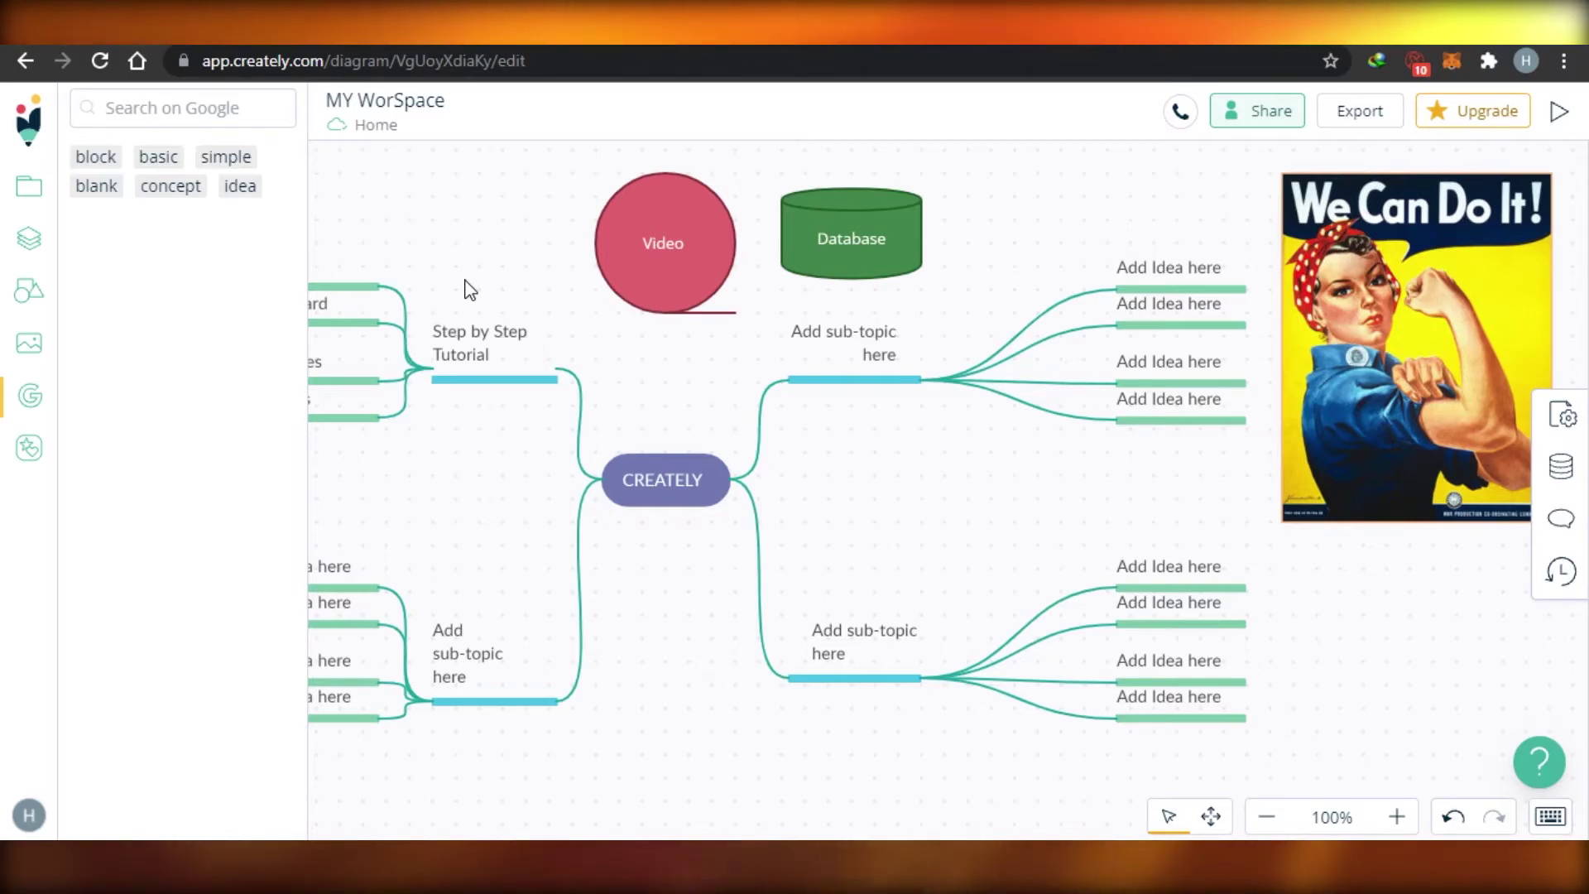
click(141, 106)
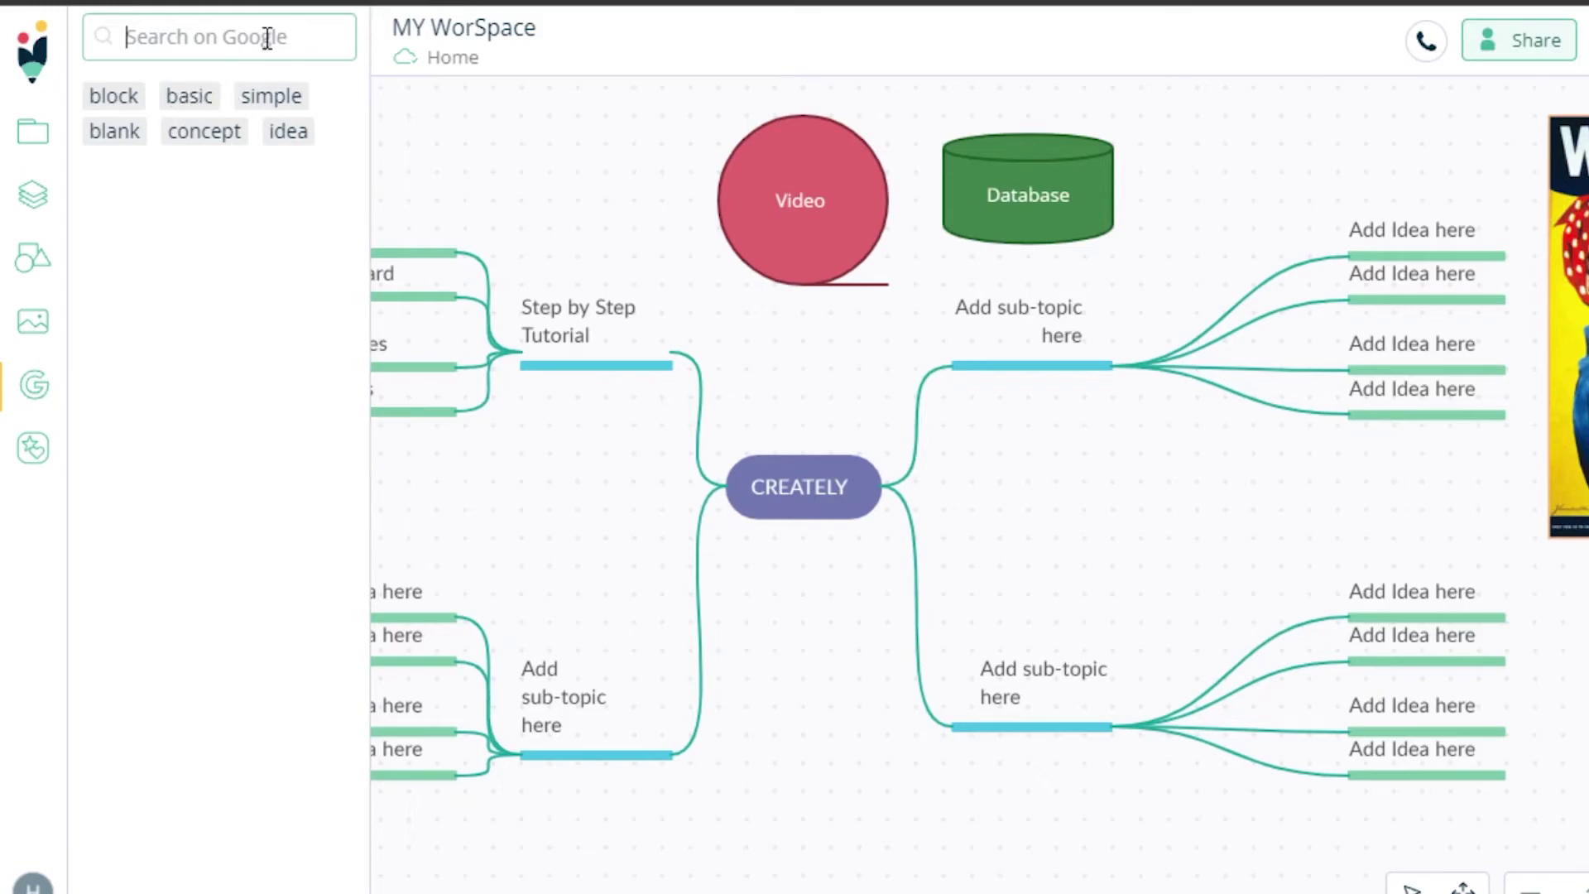
click(126, 105)
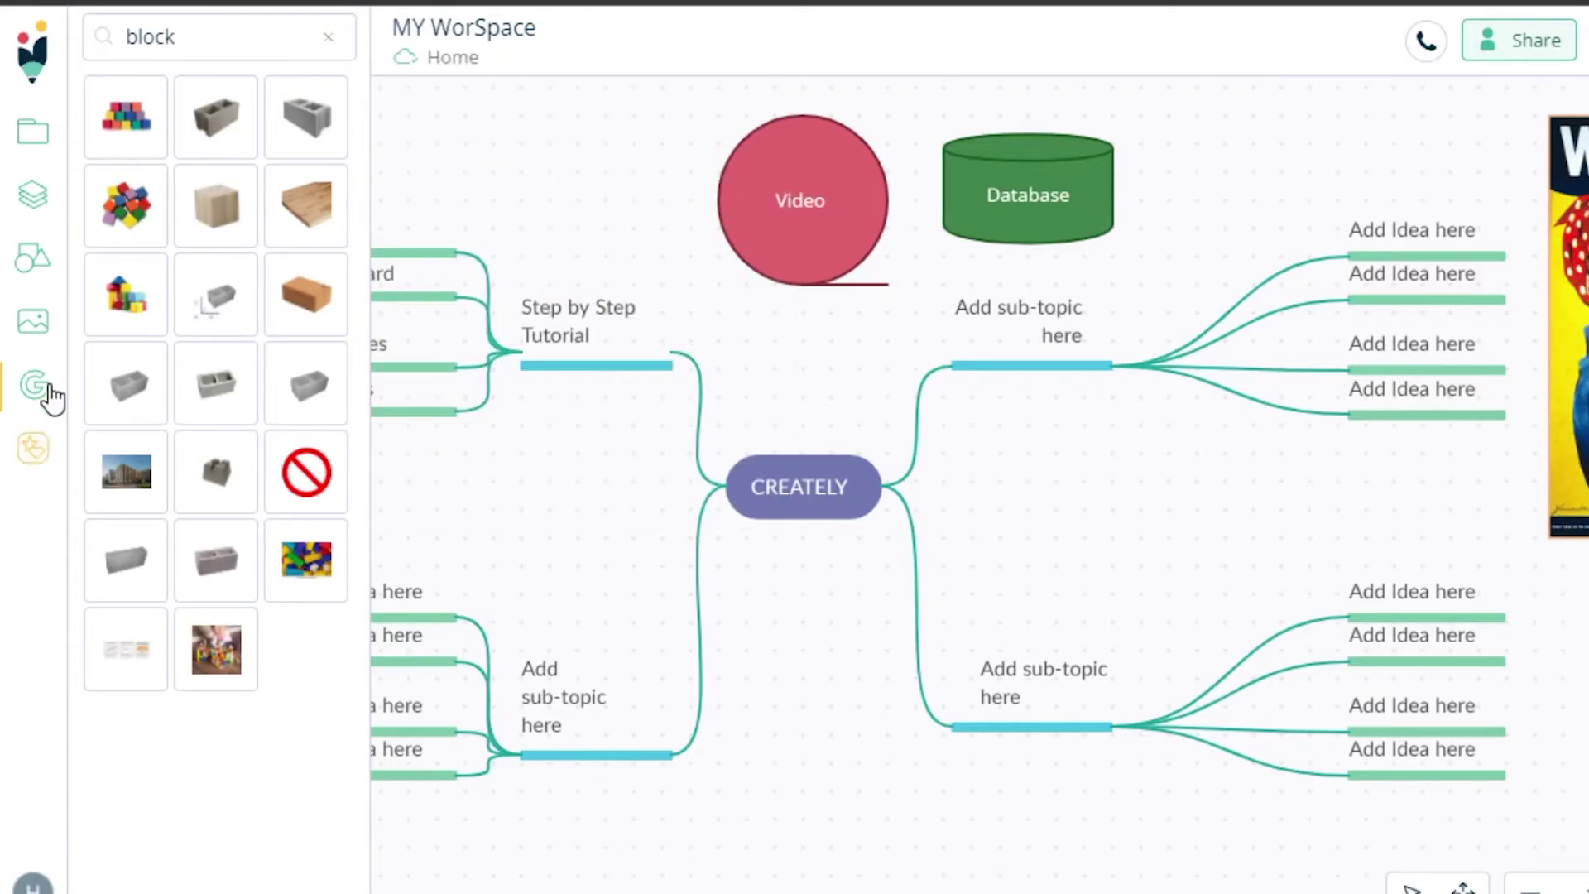
click(33, 456)
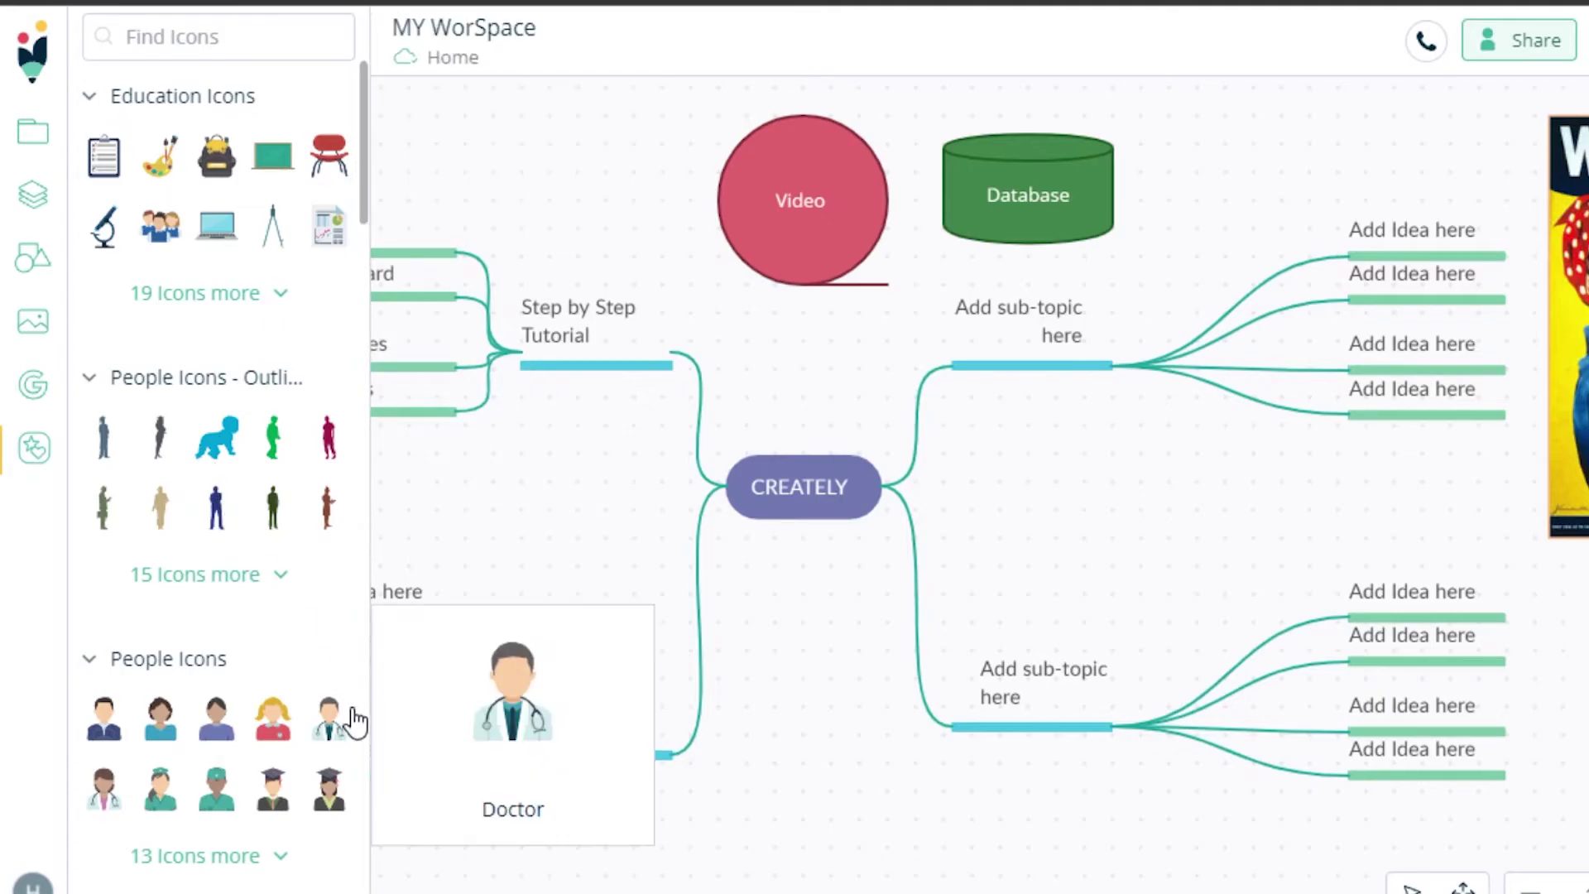
Step: Drag the Girl icon onto the canvas below the CREATELY node
mouse_move(209, 733)
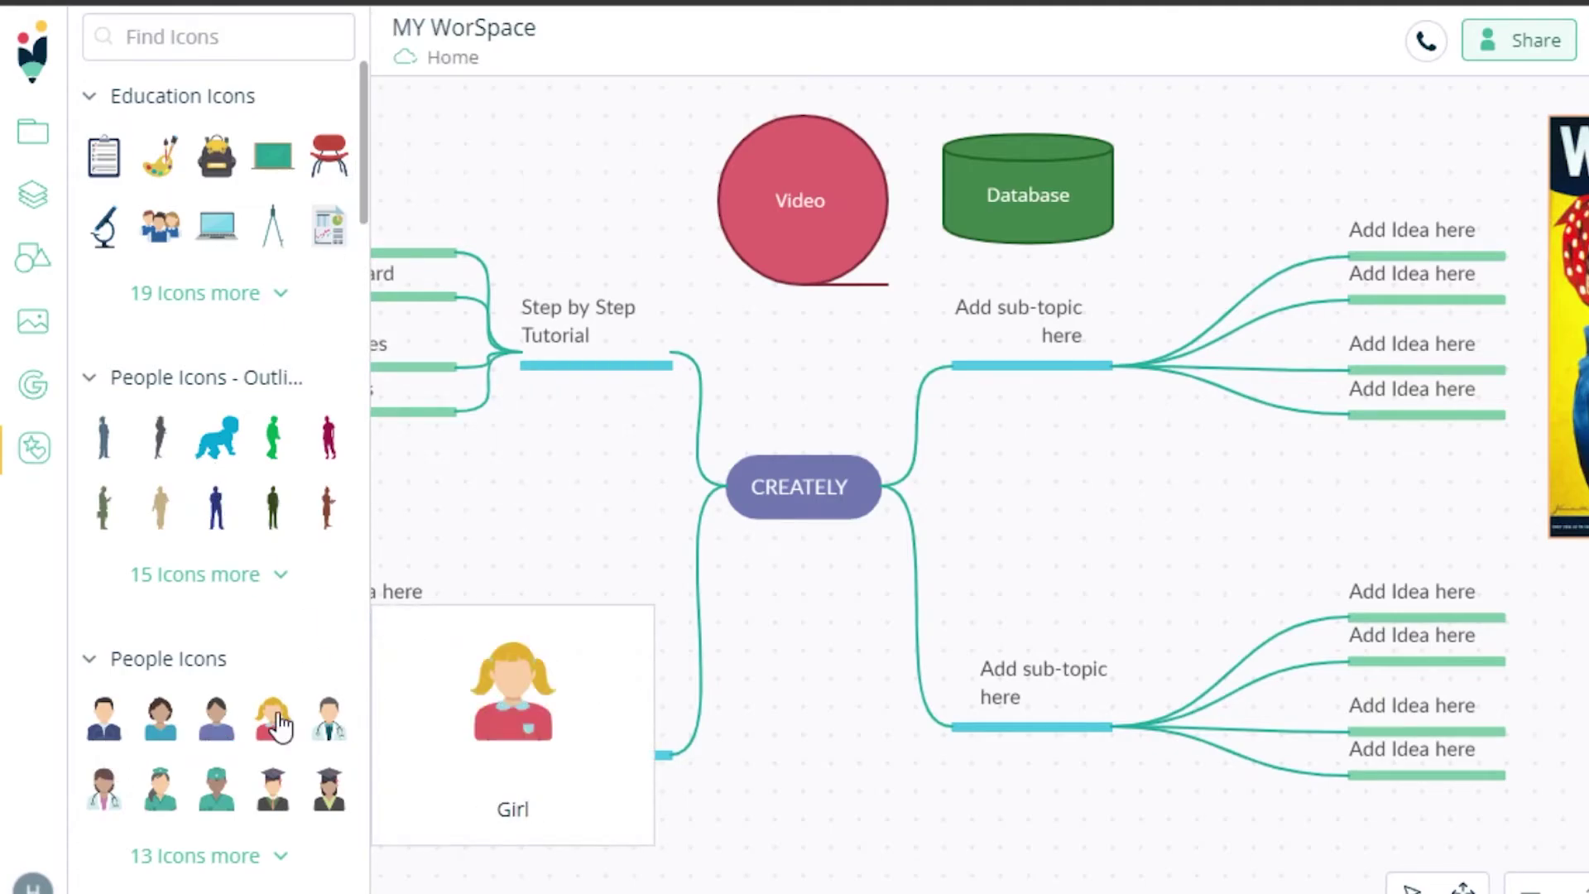
drag(281, 730, 447, 722)
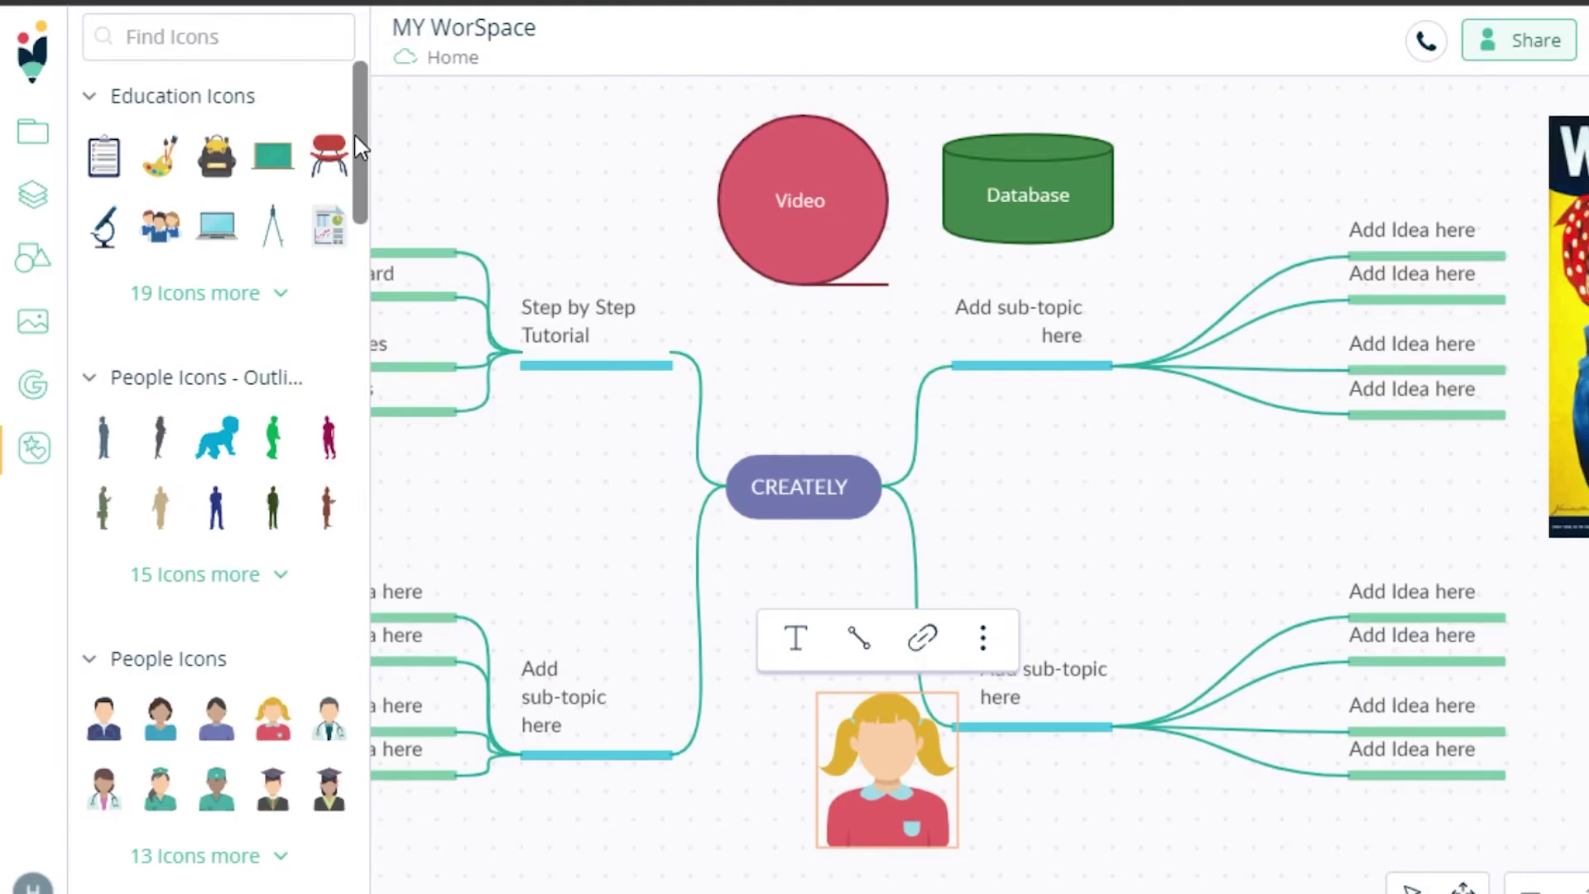
scroll(356, 149, down, 2)
scroll(357, 157, up, 2)
Step: Place the BlackBoard icon over the Video circle
mouse_move(273, 165)
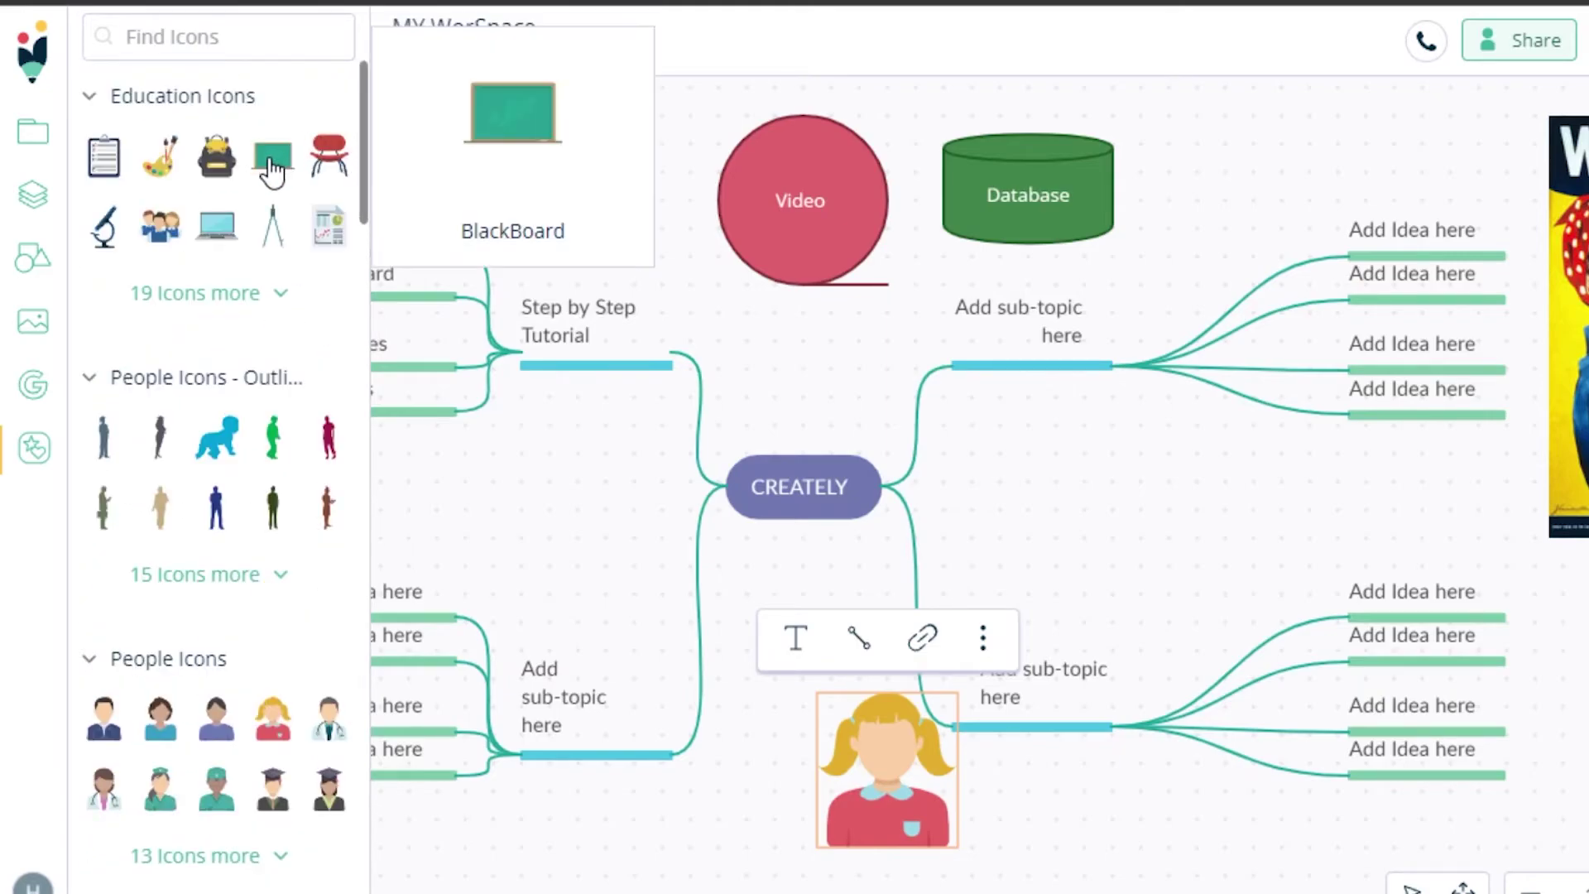
drag(415, 345, 682, 185)
drag(555, 136, 554, 137)
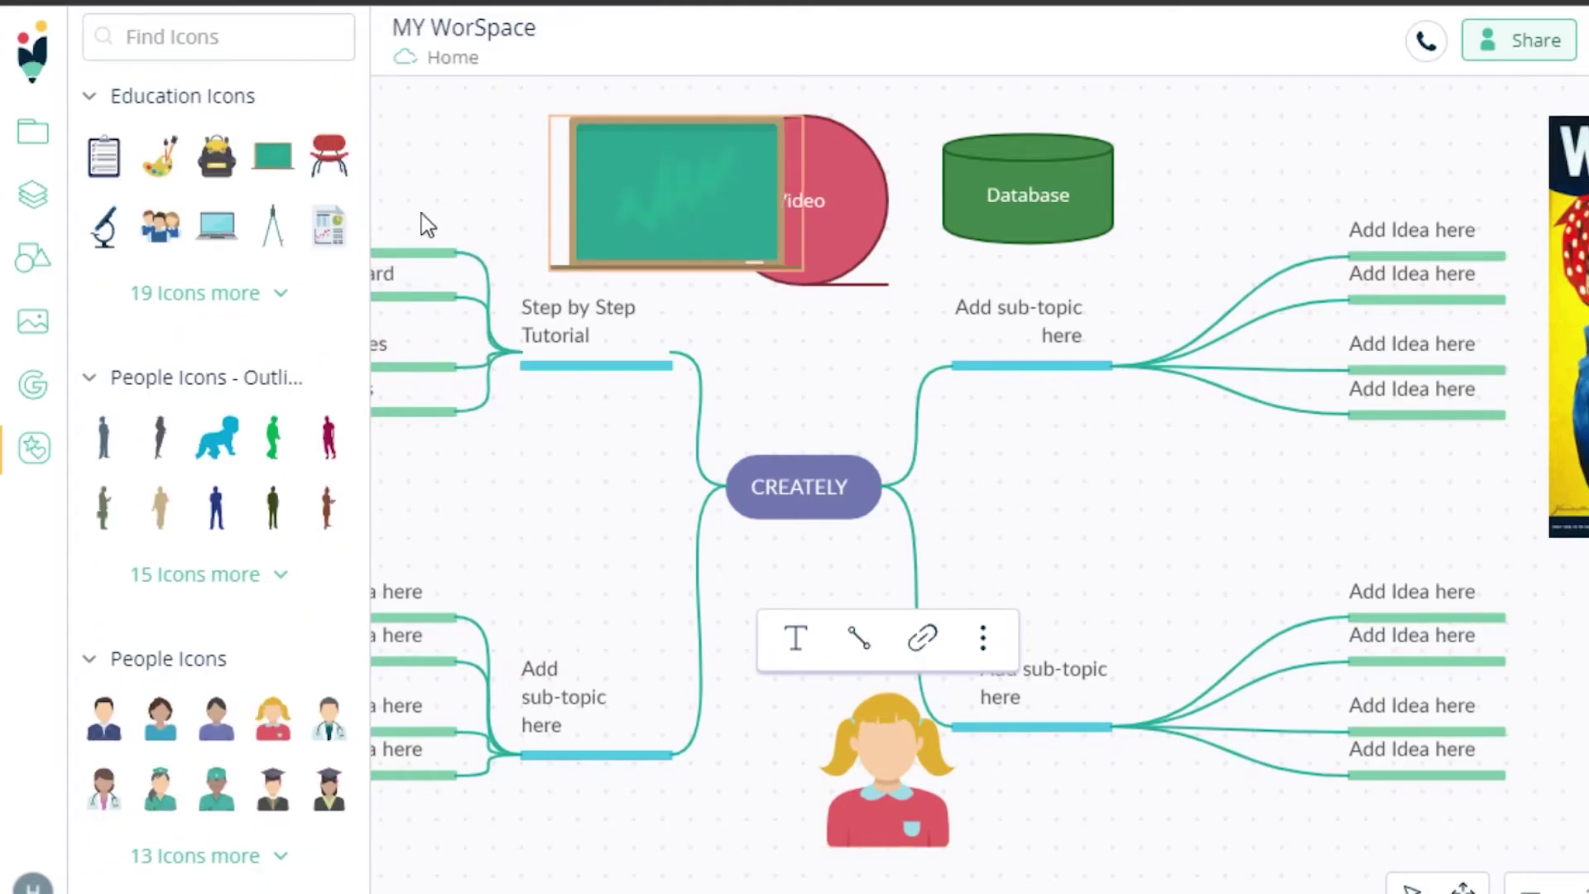
Step: Find the Desktop Mac monitor icon and drop it beside the CREATELY node
drag(364, 116, 359, 351)
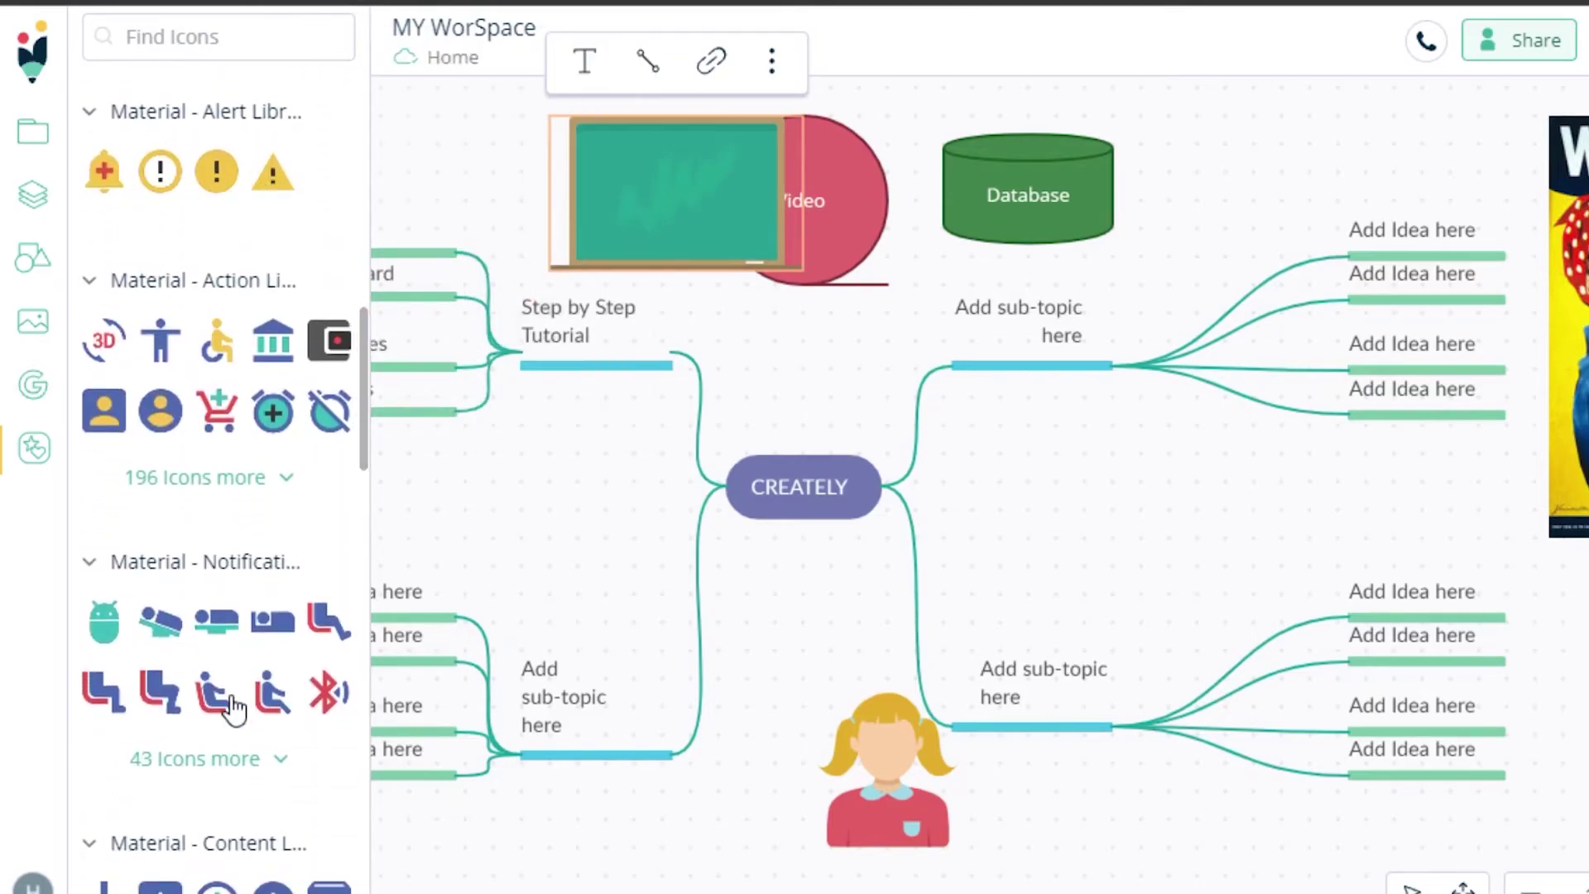
drag(365, 323, 334, 582)
drag(328, 511, 878, 400)
scroll(334, 667, down, 9)
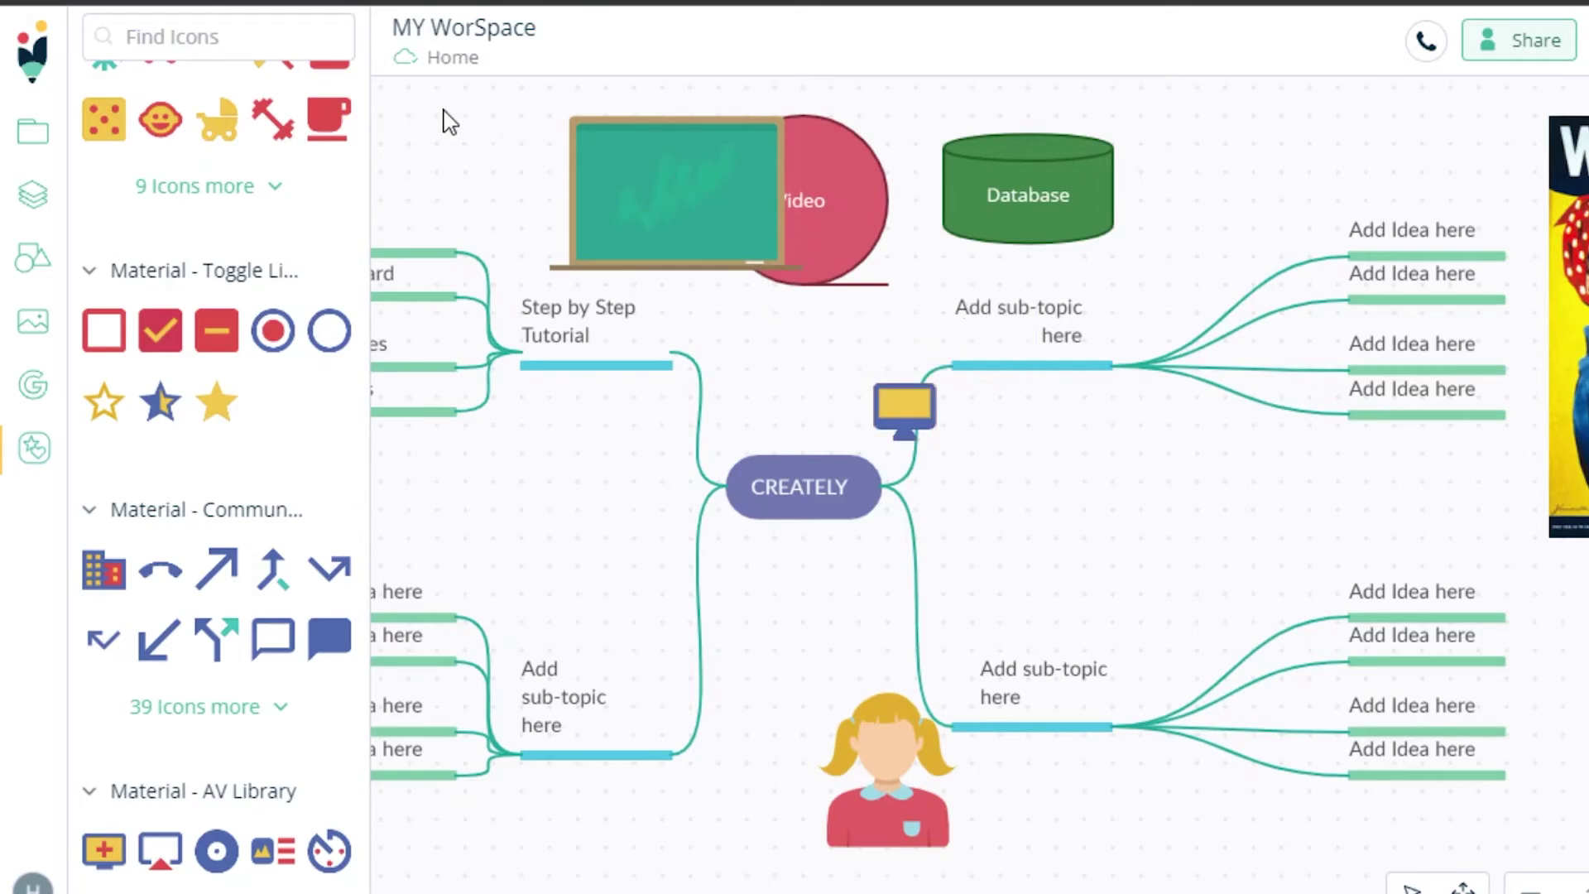
Step: Move the blackboard below the poster at the lower right and place the girl figure on it
click(26, 67)
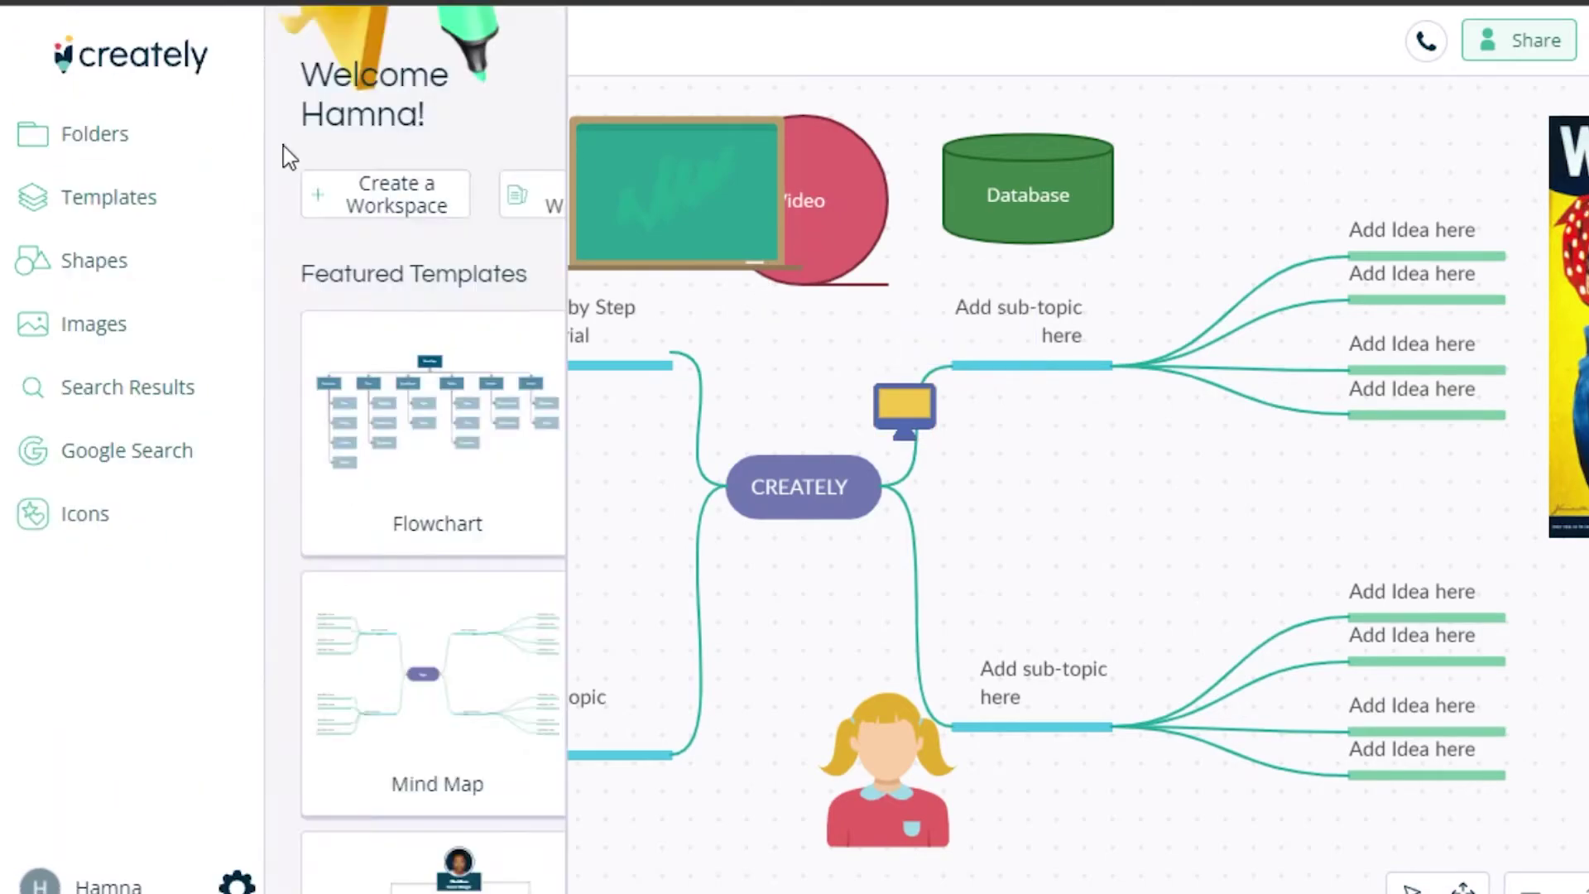
click(1540, 133)
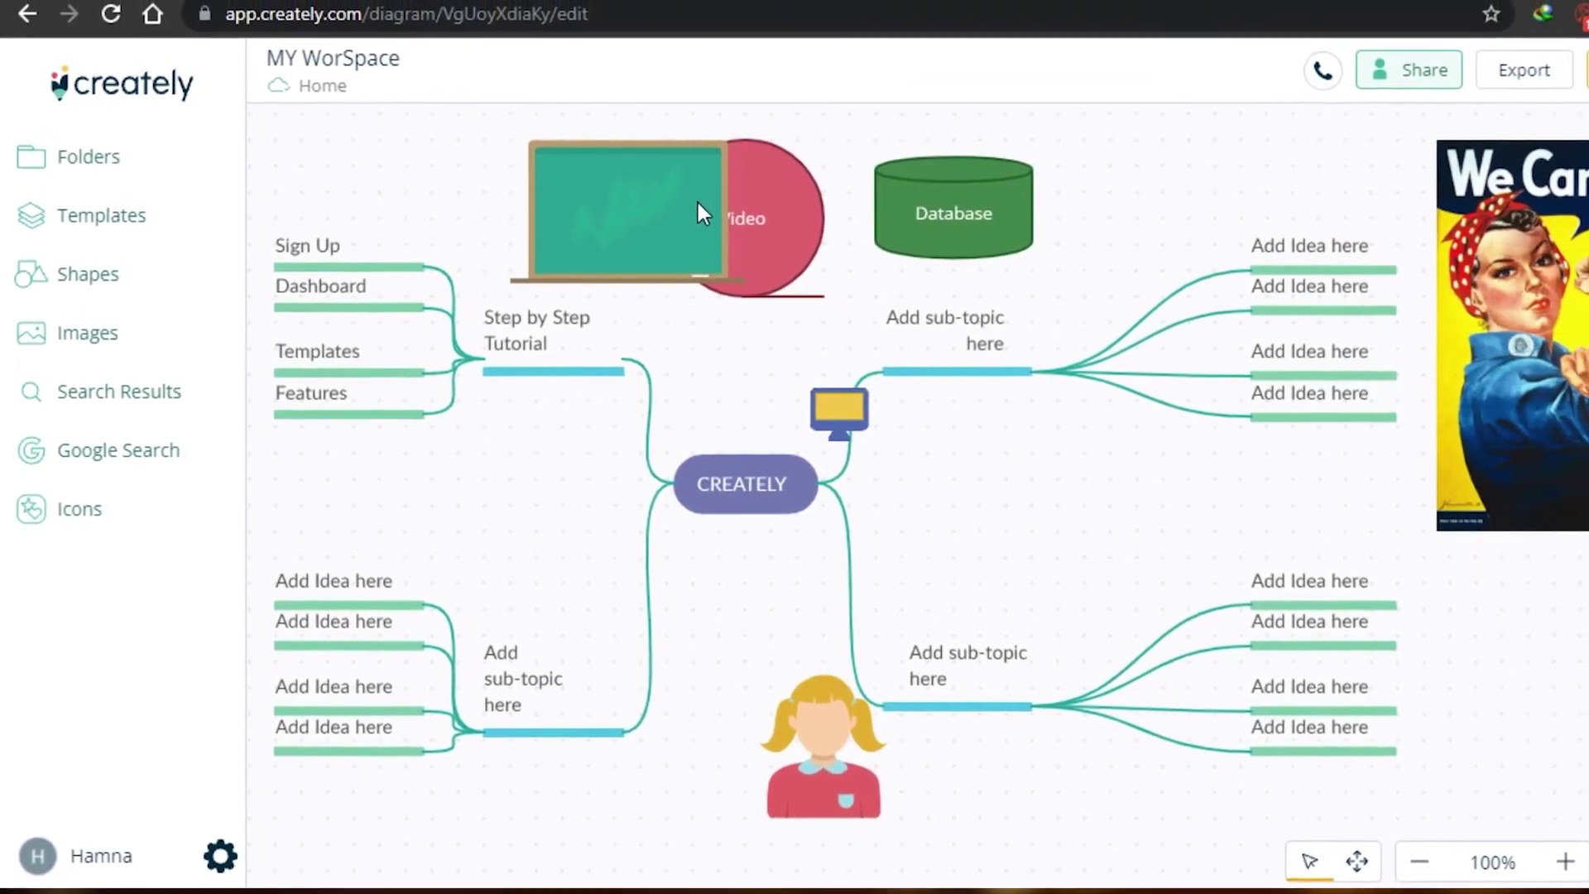
click(754, 191)
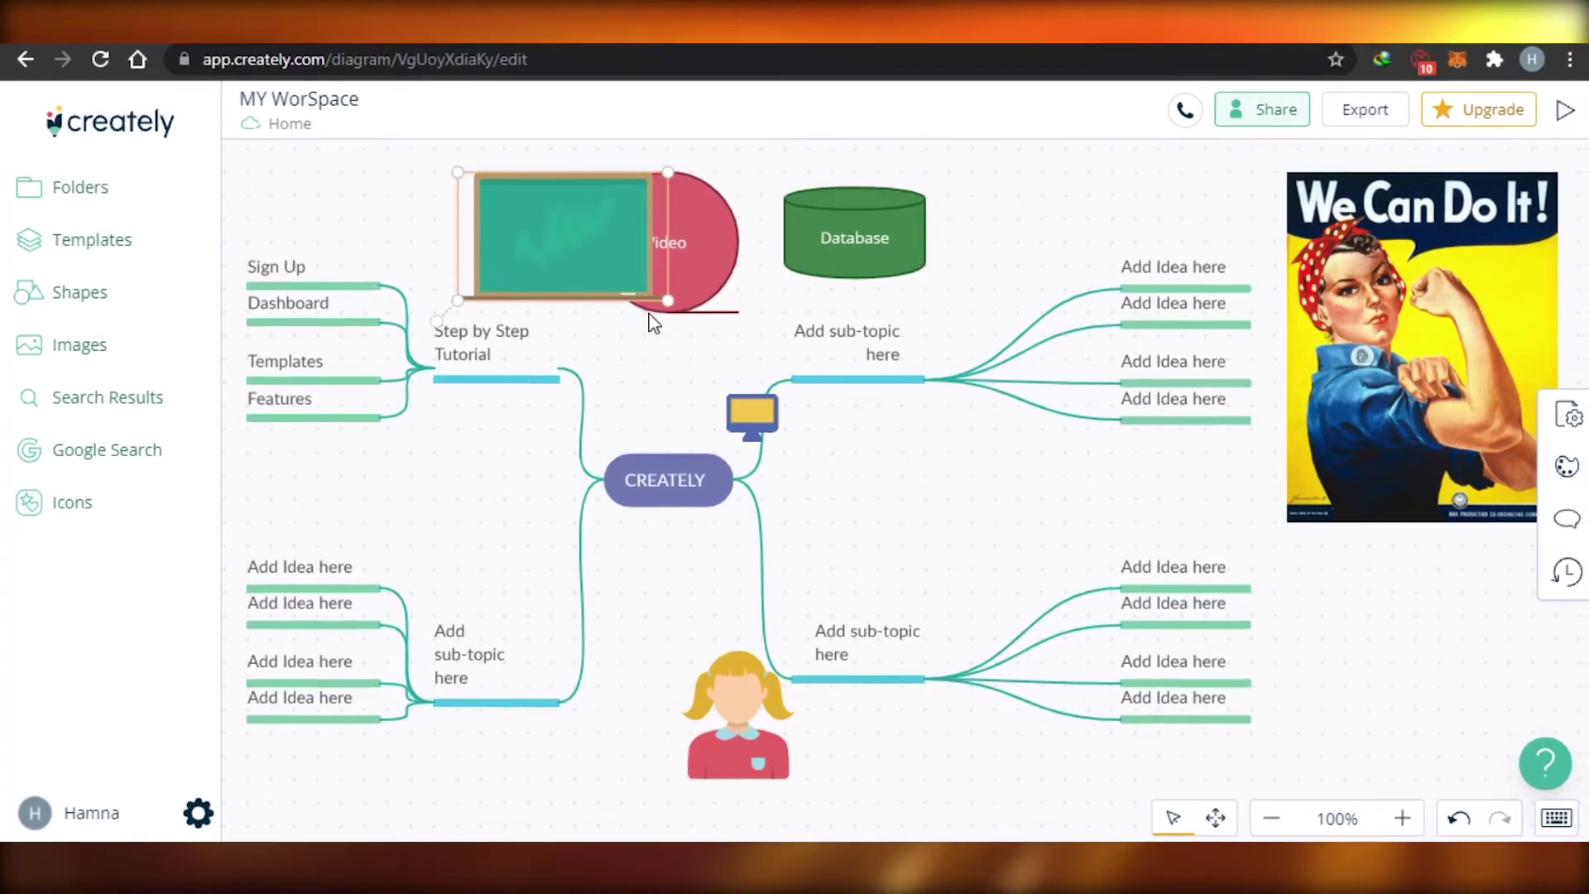
drag(654, 323, 1434, 639)
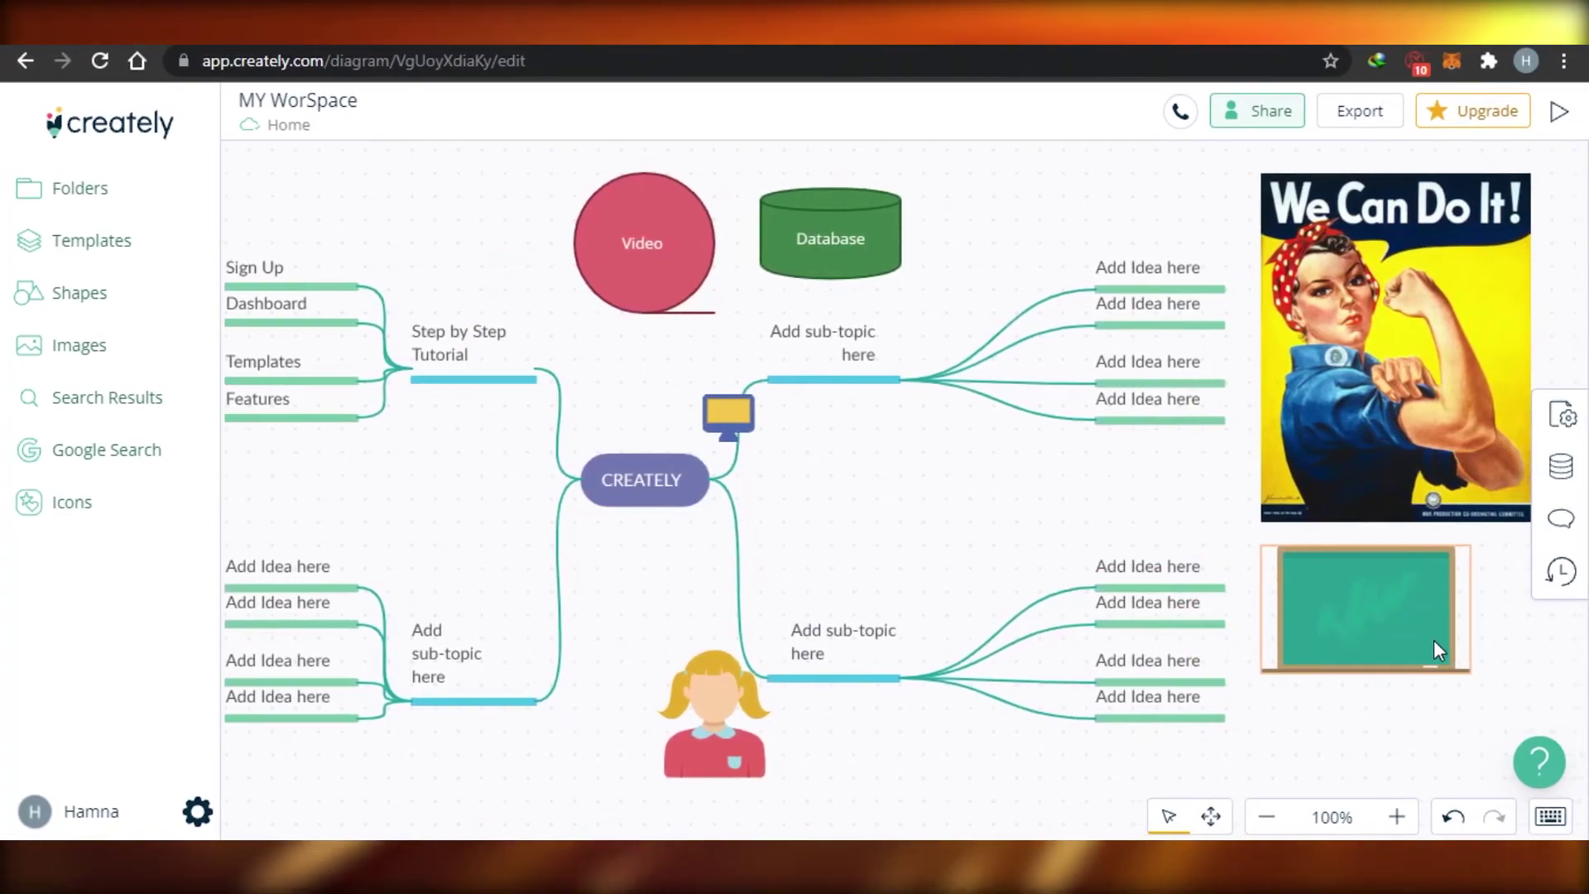
drag(731, 727, 1270, 705)
drag(1377, 702, 1467, 697)
Step: Rearrange layers so the girl stands in front of the blackboard, and send the poster one layer backwards
click(1258, 604)
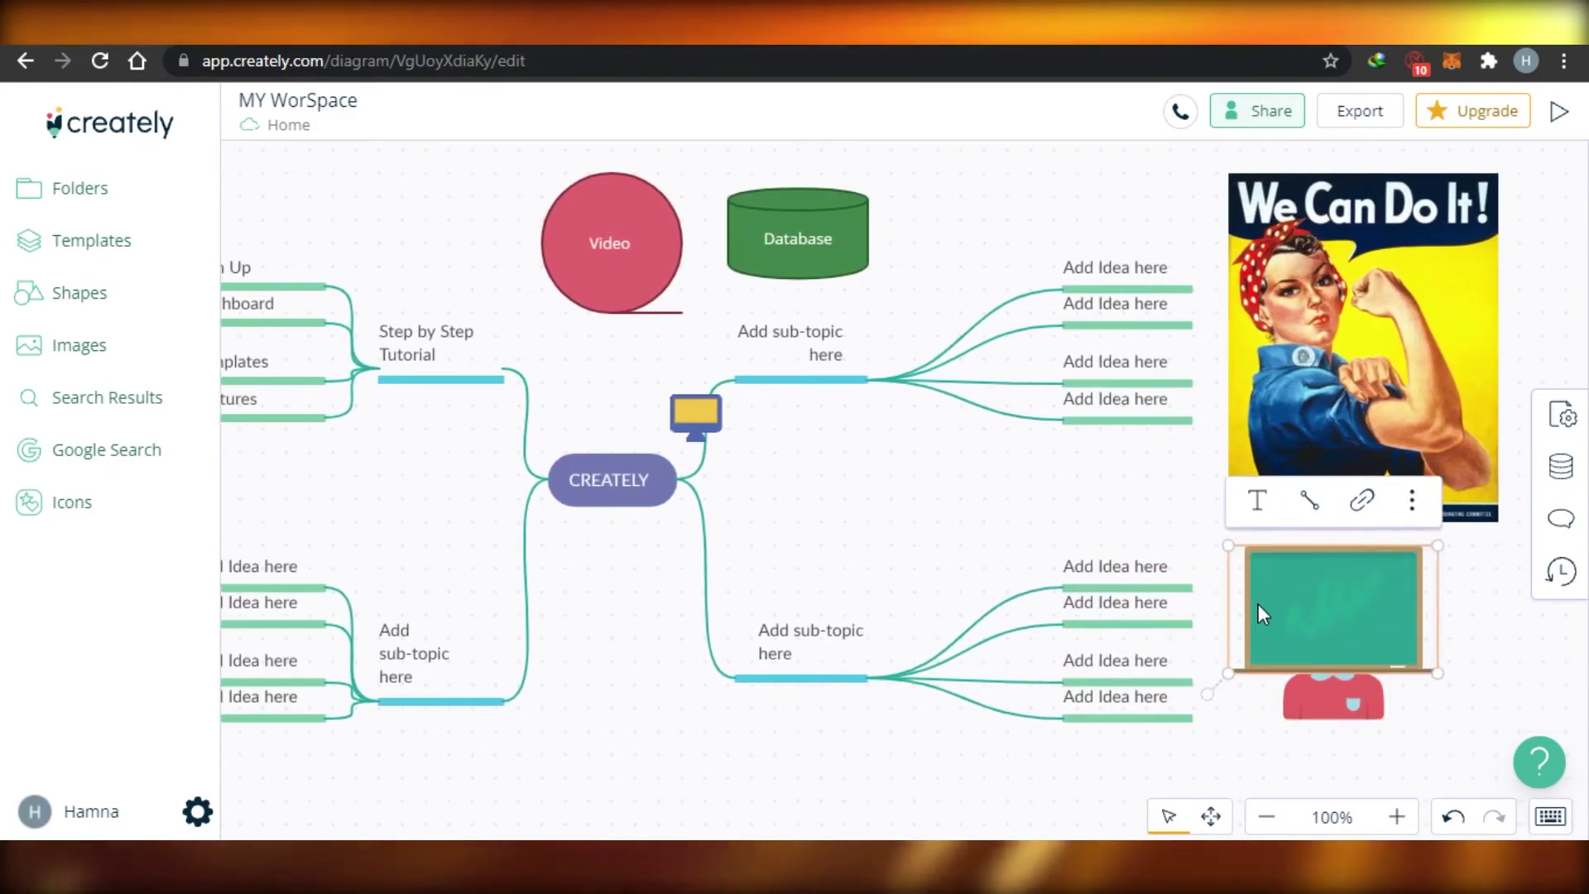
click(1412, 500)
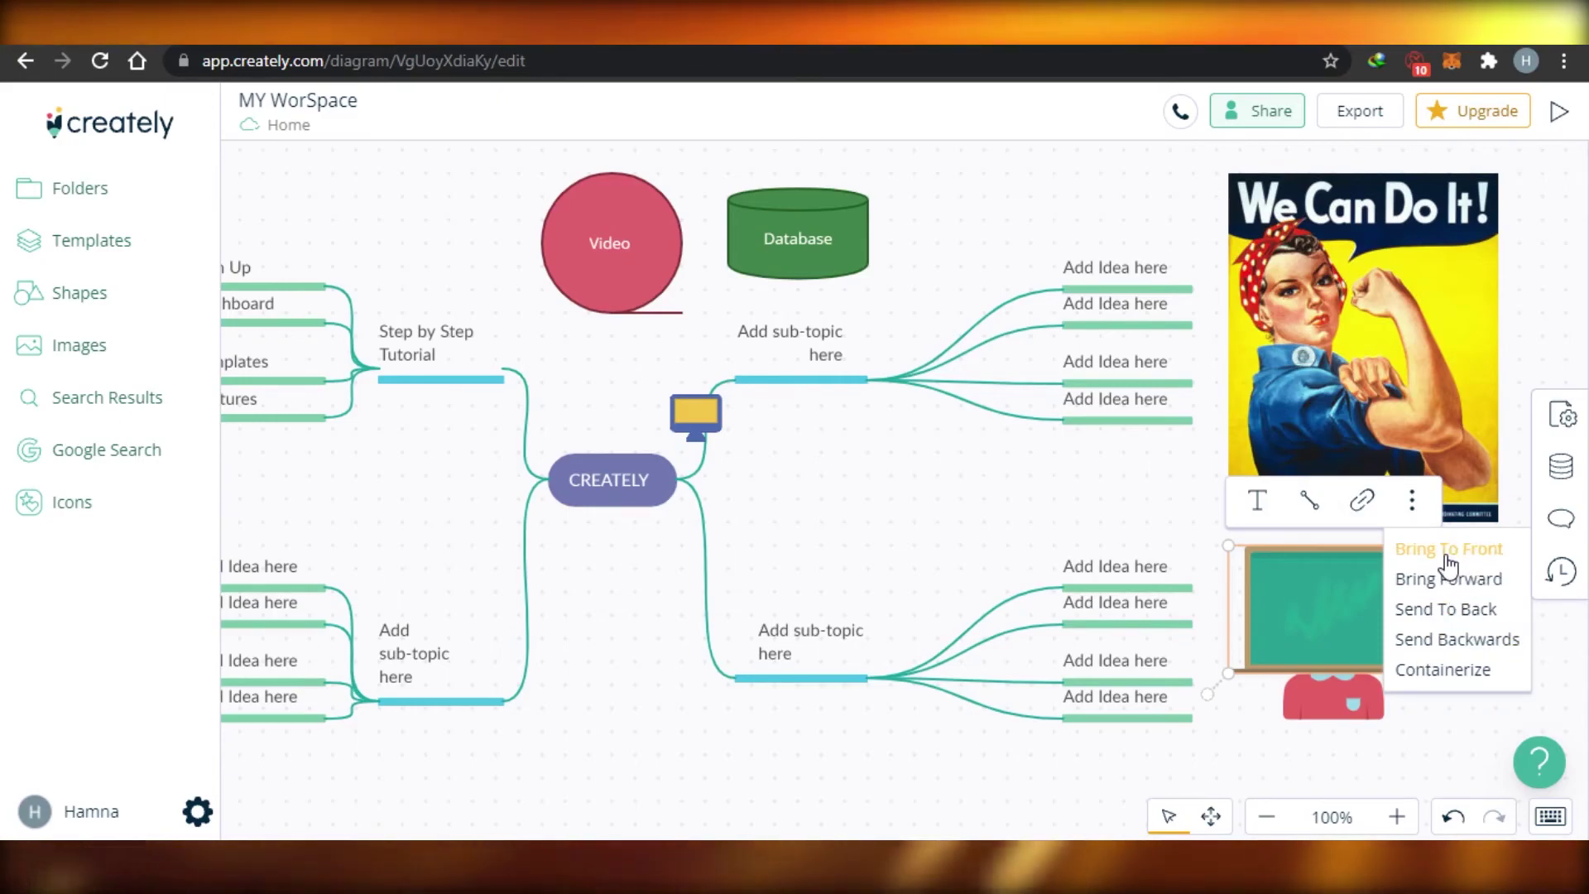
click(1413, 550)
click(1358, 691)
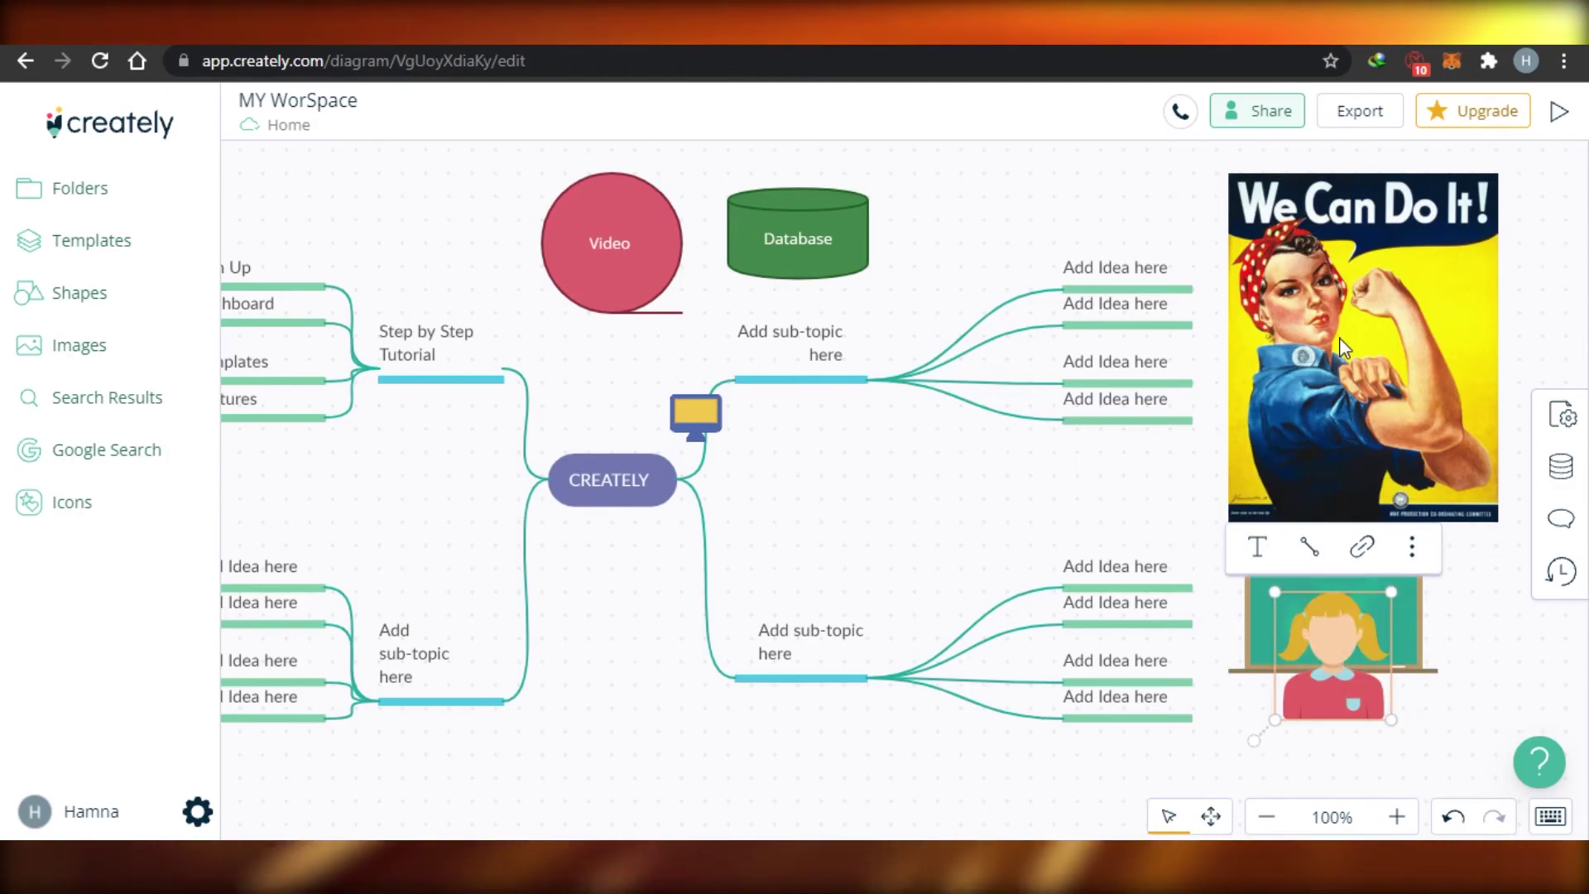
click(1371, 273)
click(1439, 130)
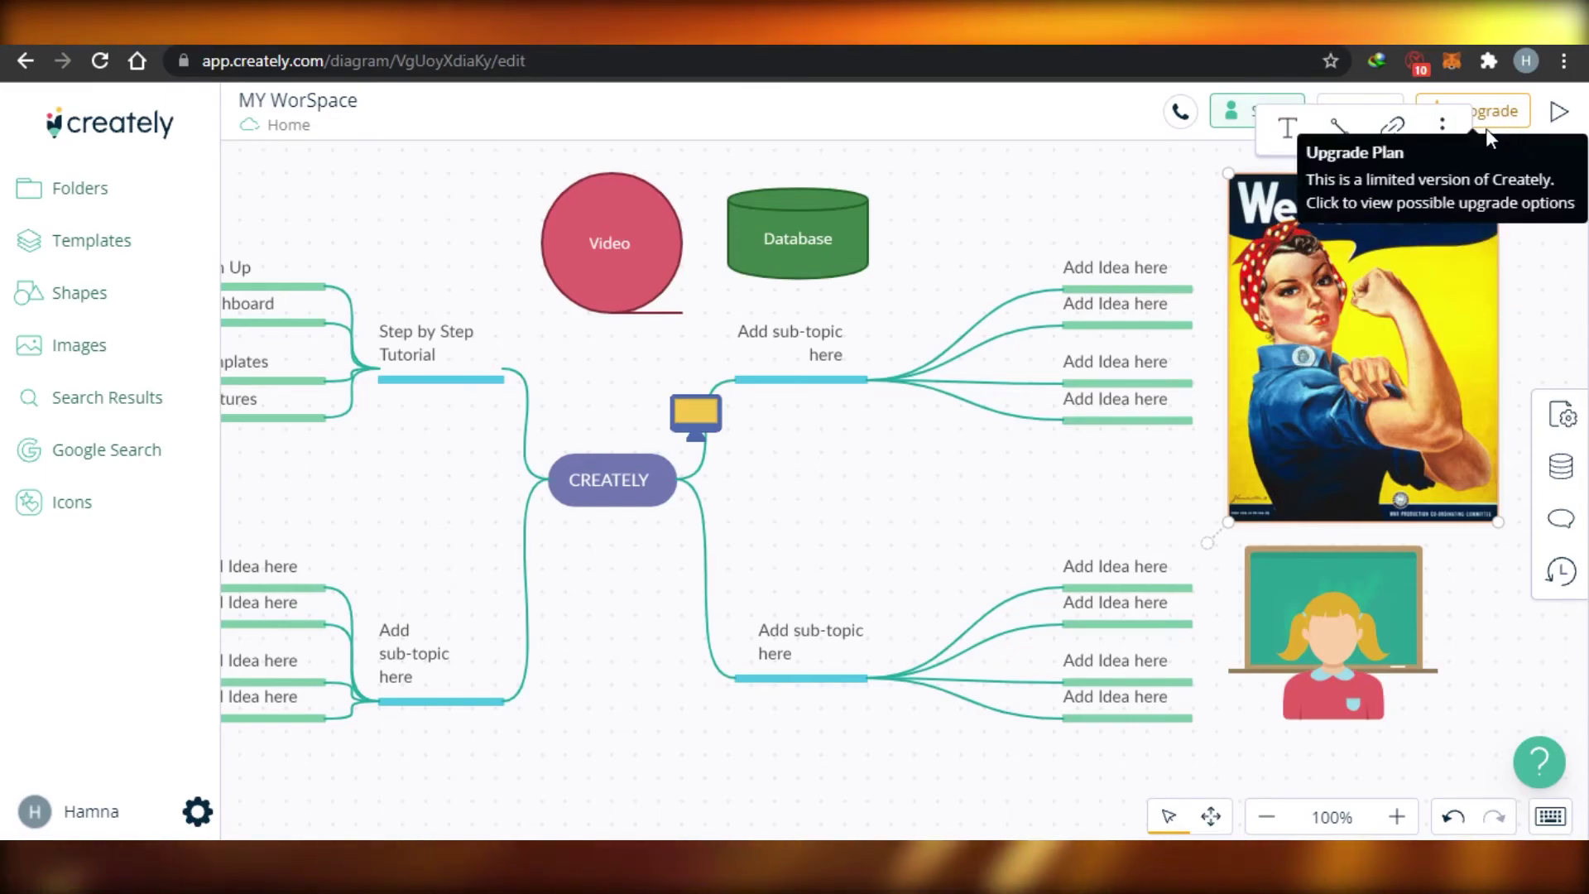
click(1443, 130)
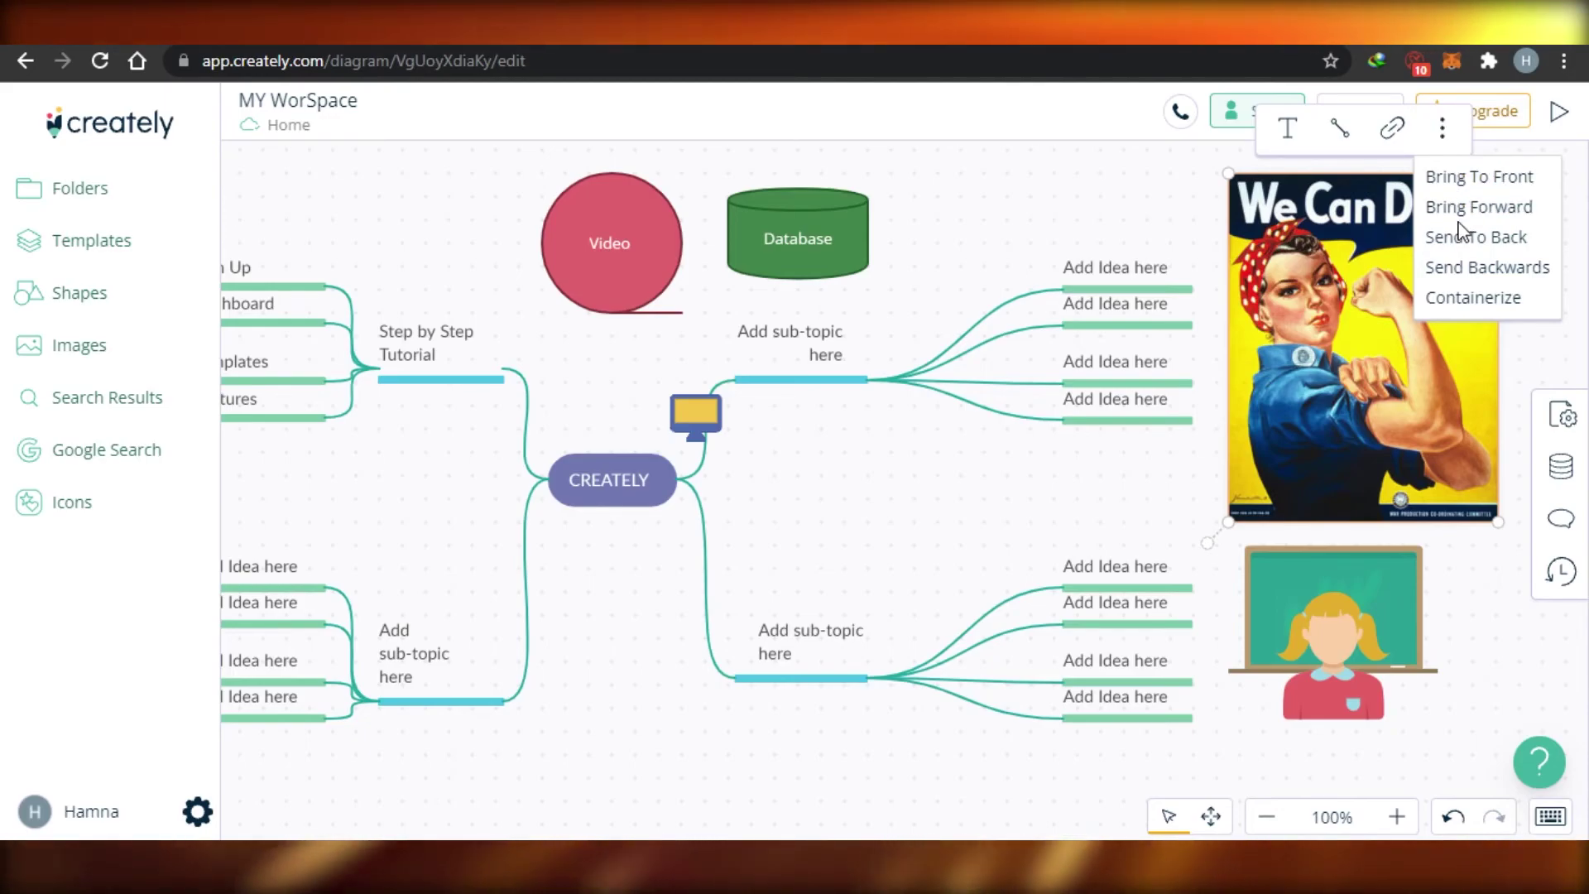
click(1466, 266)
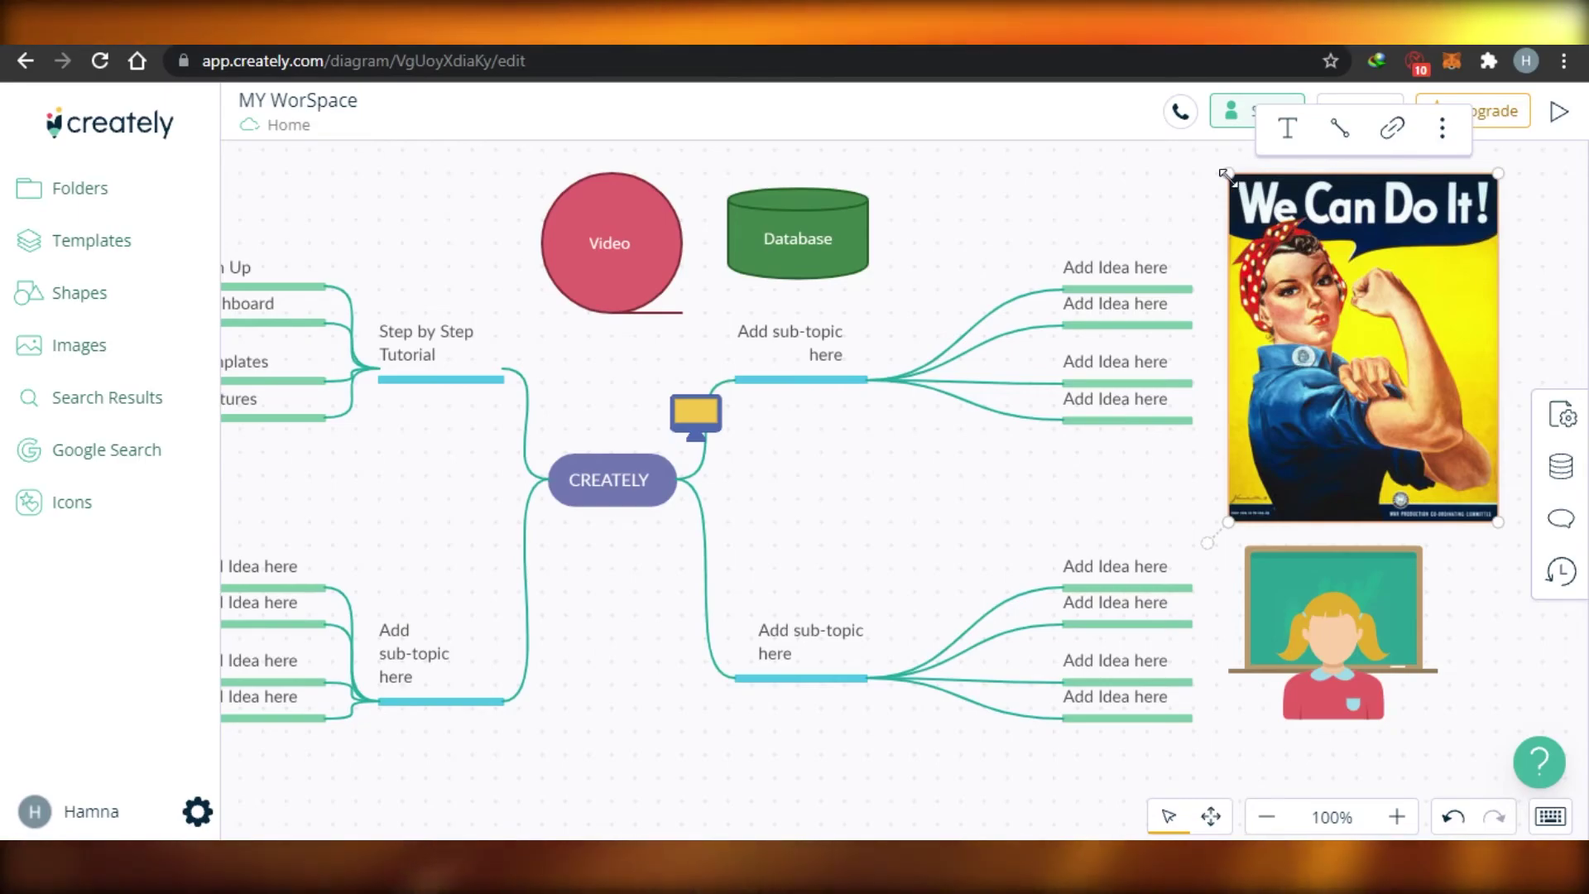
Step: Shrink the We Can Do It! poster from its top-left corner and view the Workspace History
drag(1239, 174, 1256, 274)
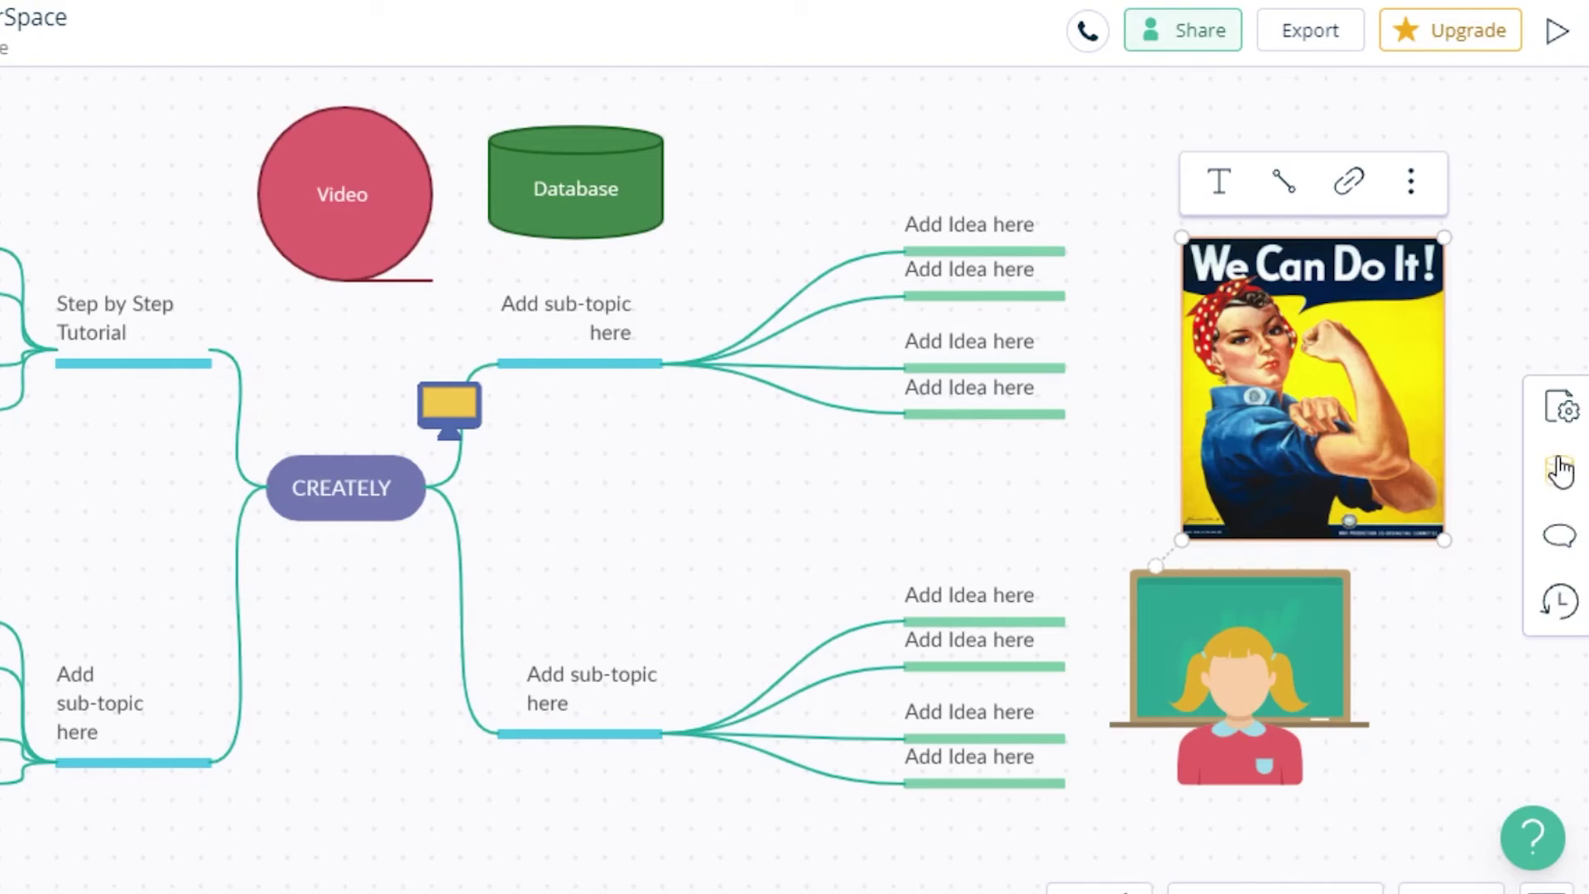
click(1556, 604)
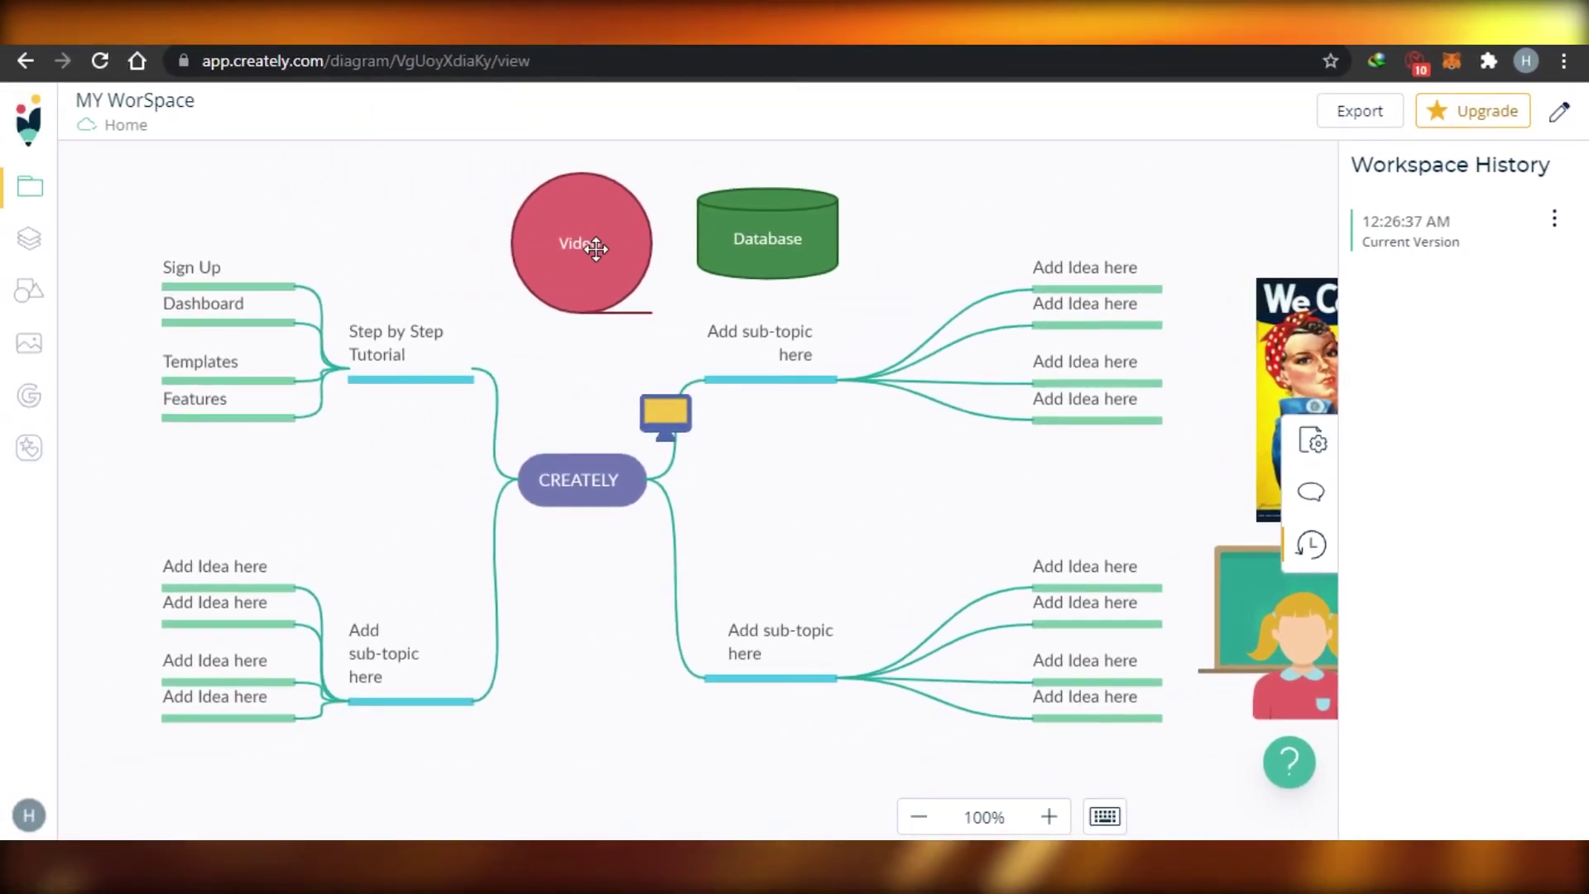
Step: Pan the view-only mind map and zoom in and out until the whole diagram fits
drag(591, 279, 579, 227)
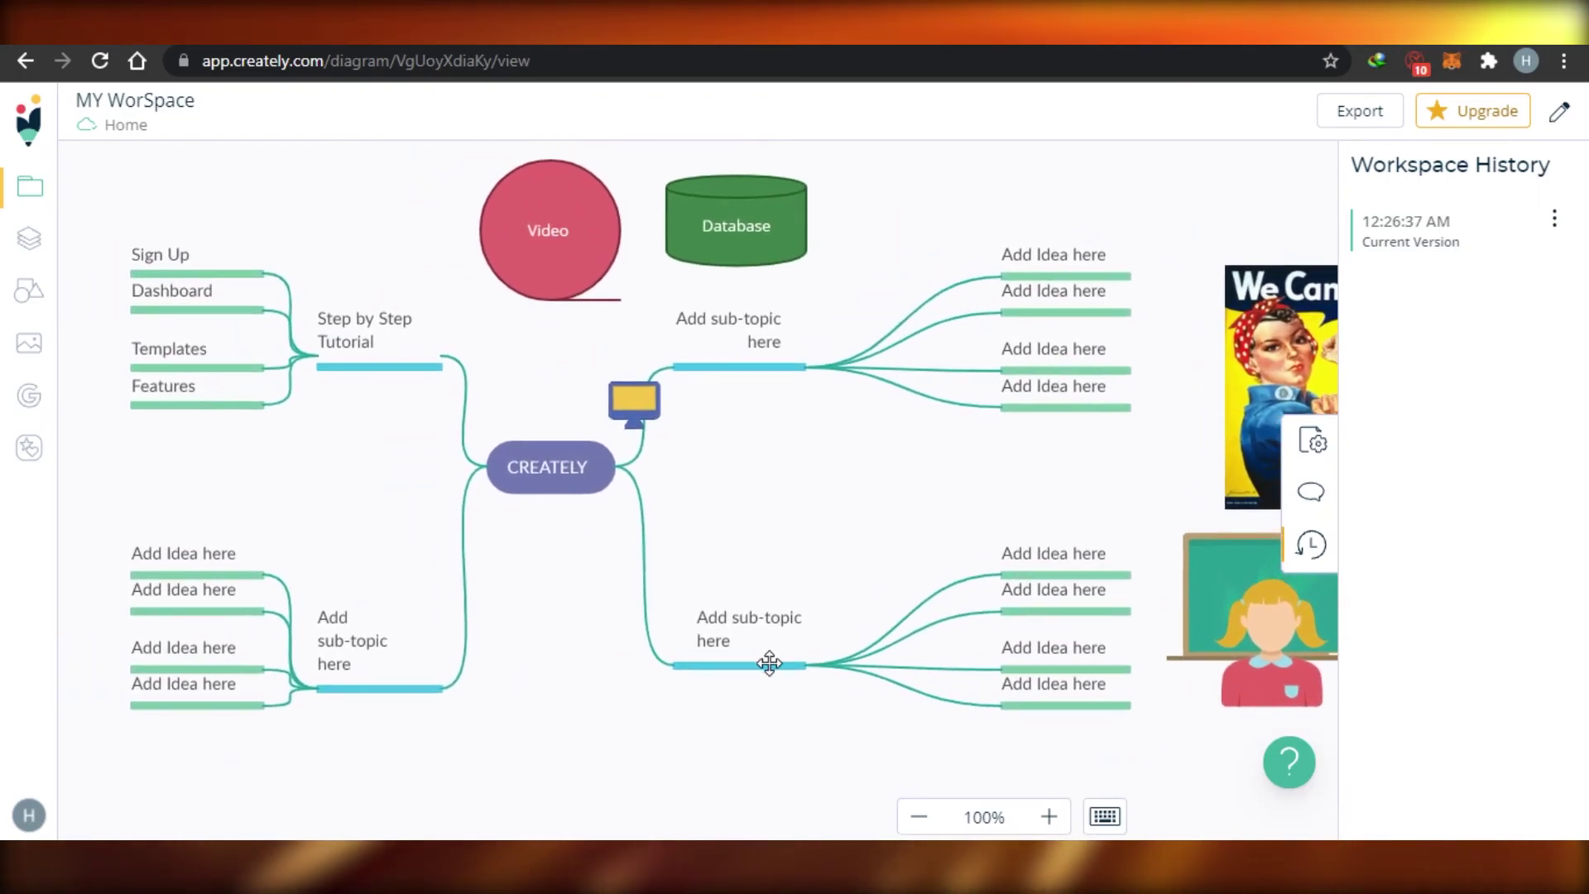
click(1049, 820)
click(1049, 820)
click(1049, 819)
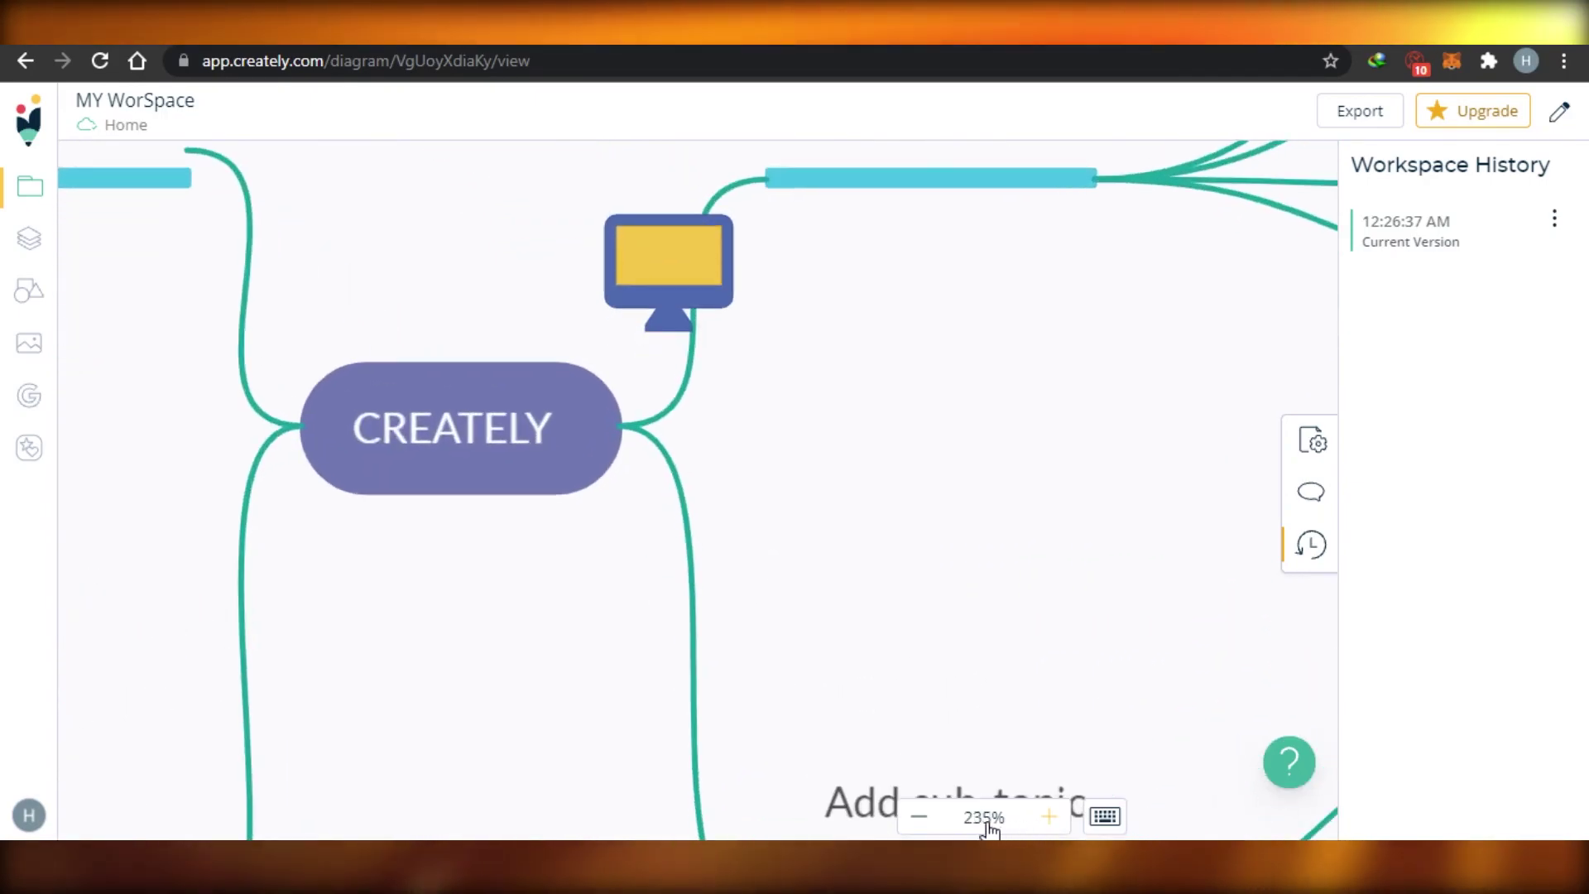
click(920, 818)
click(920, 818)
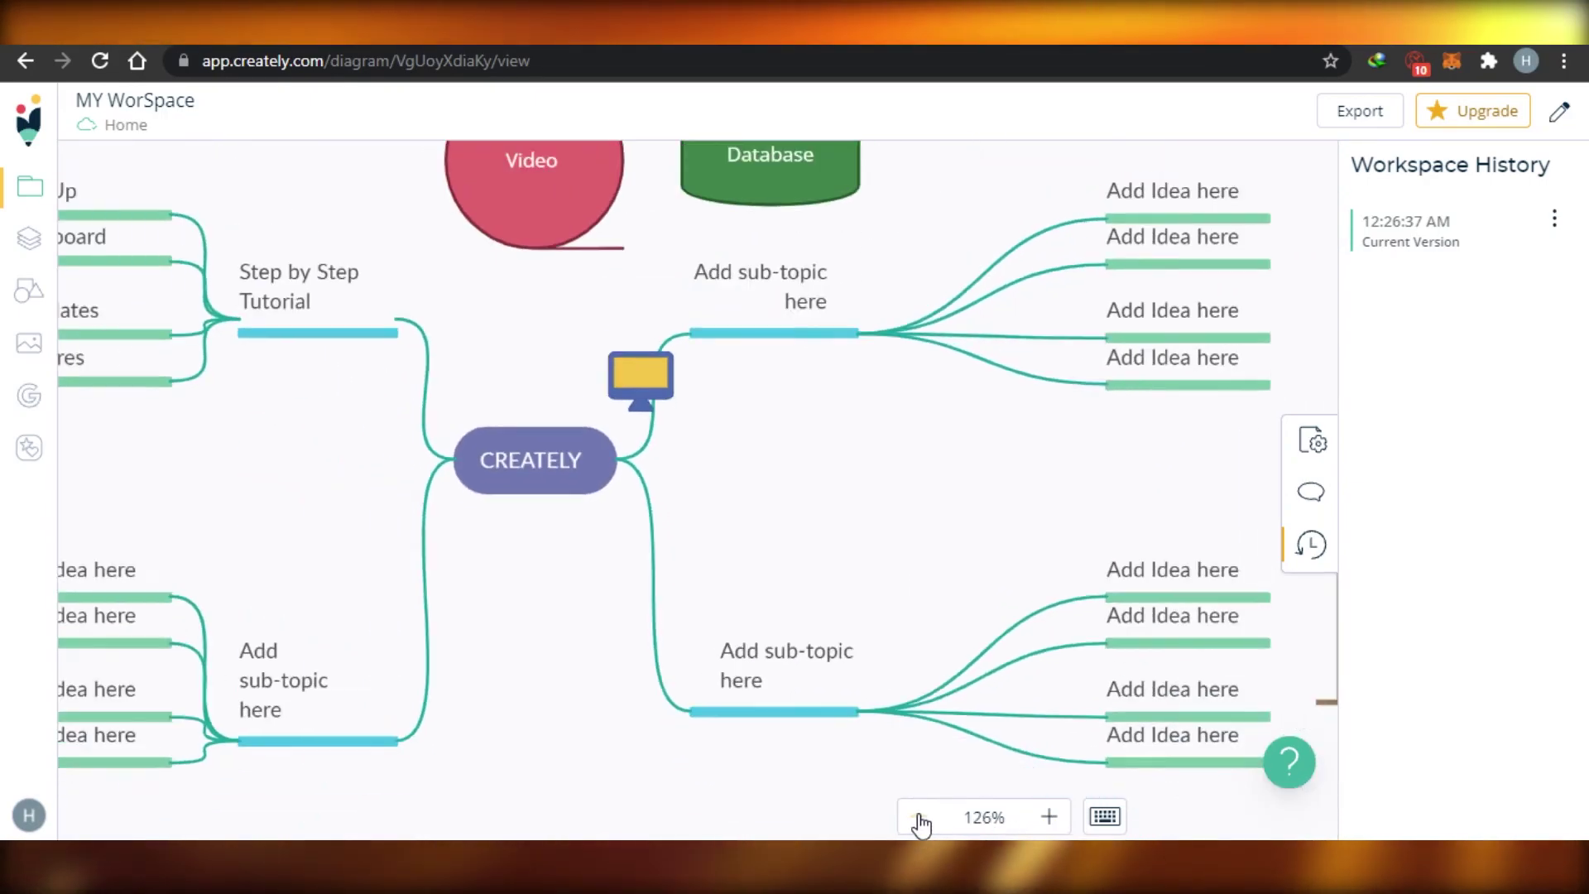
click(919, 818)
click(920, 818)
click(920, 818)
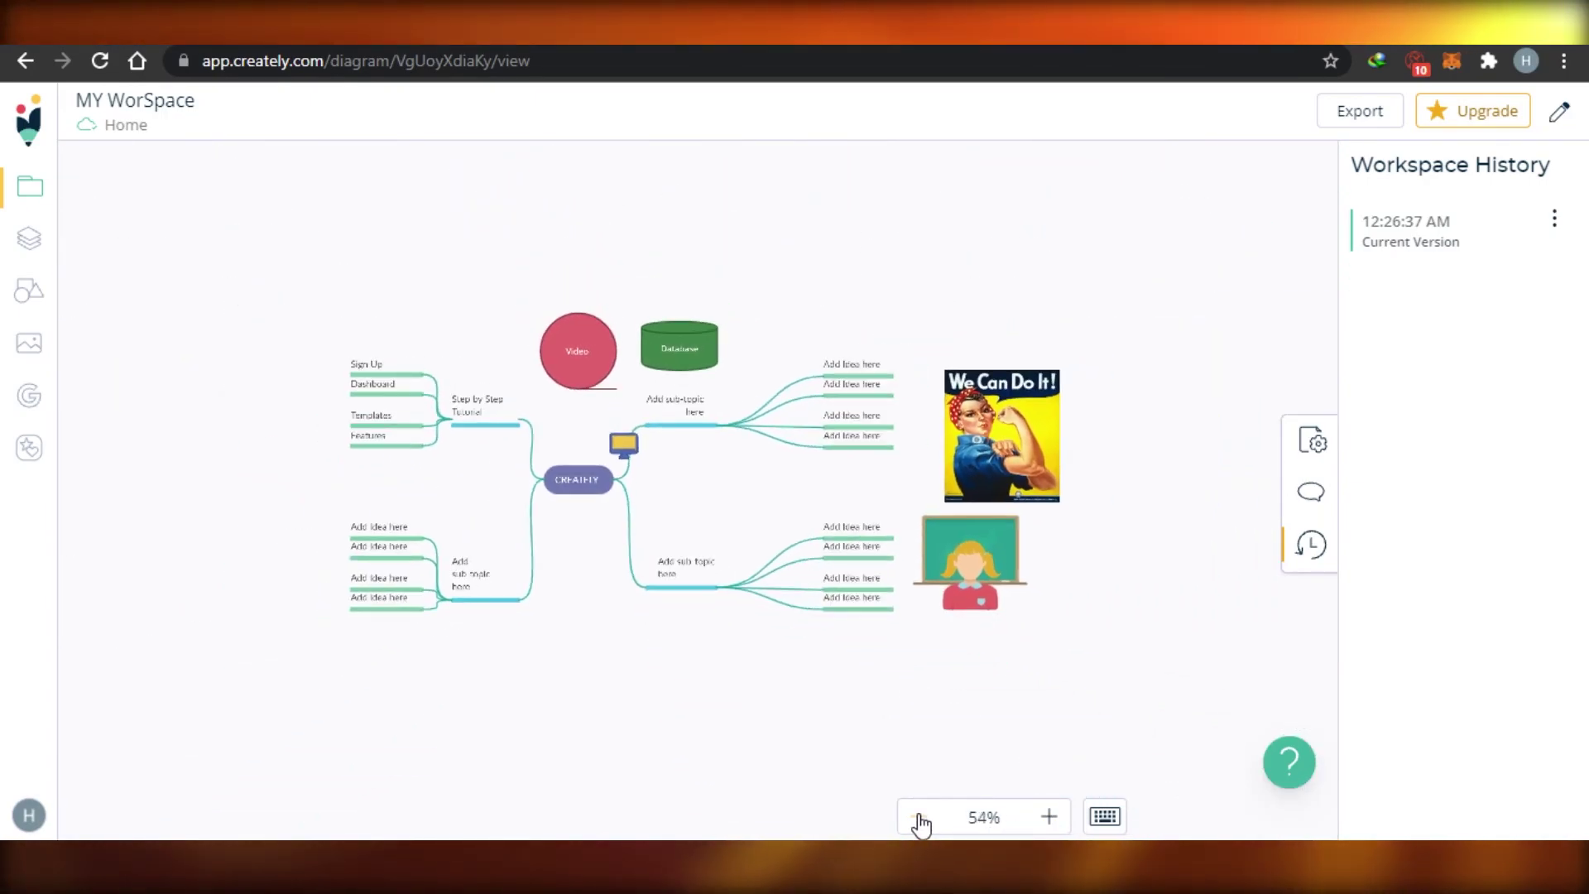
click(1049, 817)
Step: Check the keyboard shortcuts list, close it, and zoom in slightly on the diagram
click(1105, 817)
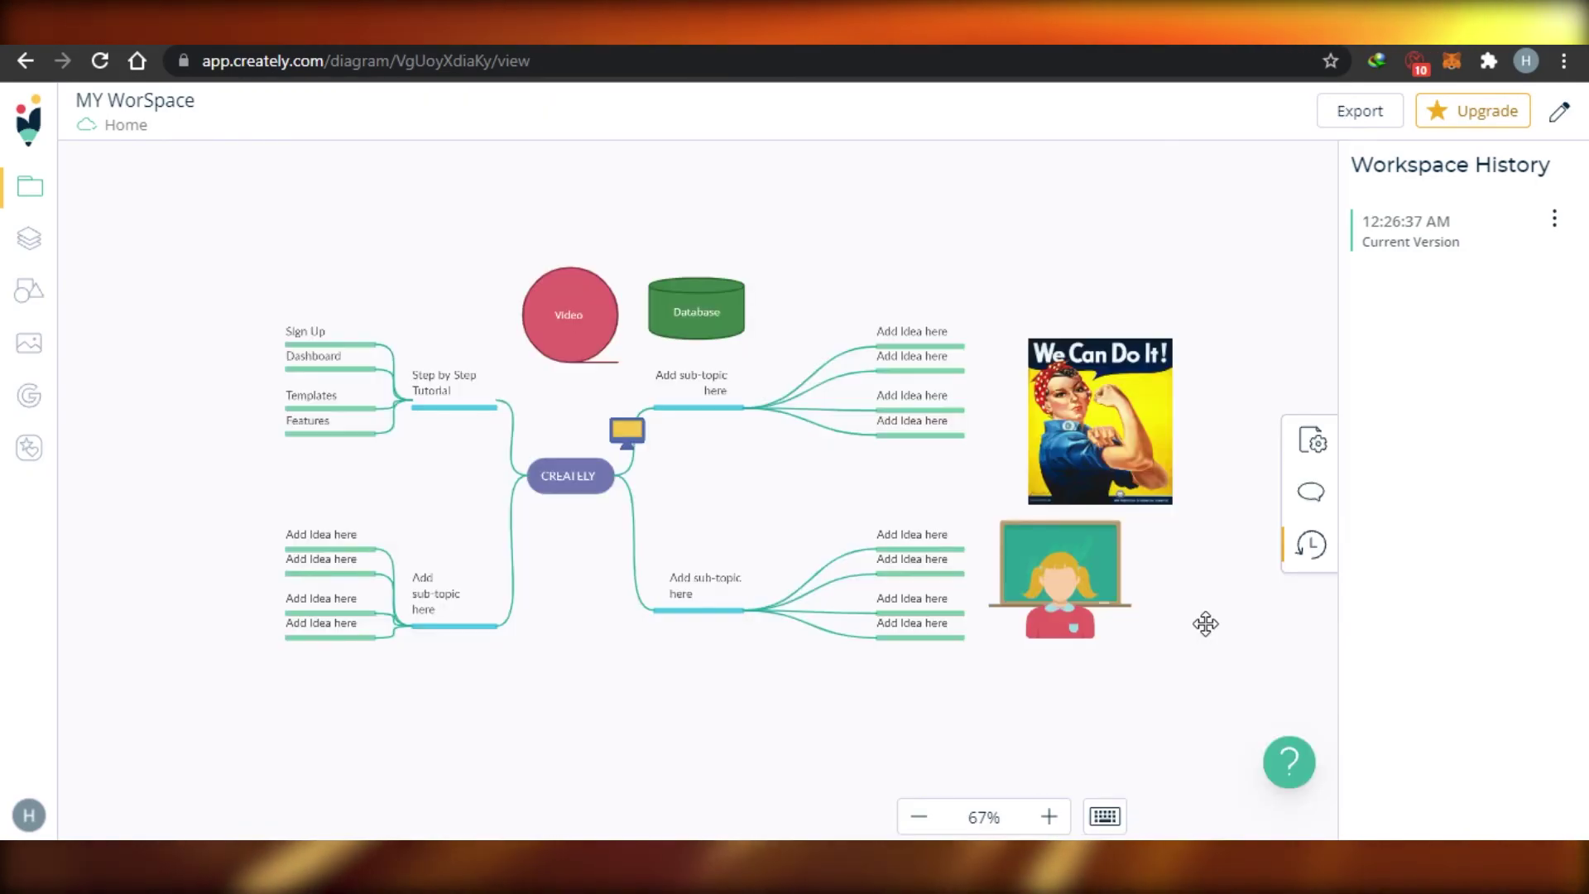
click(1110, 825)
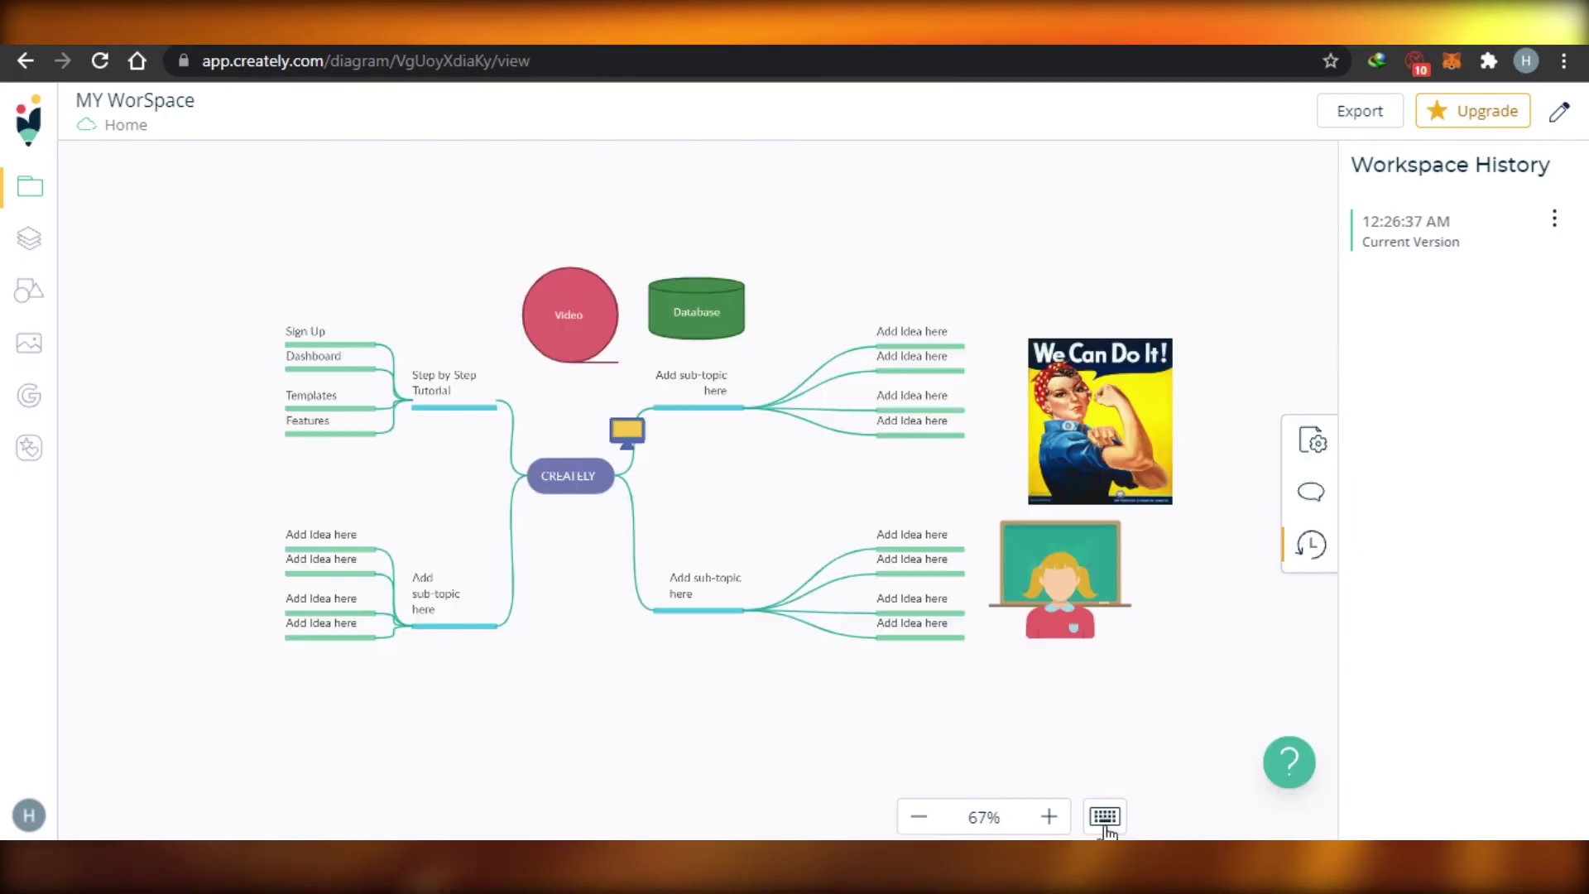
click(1048, 818)
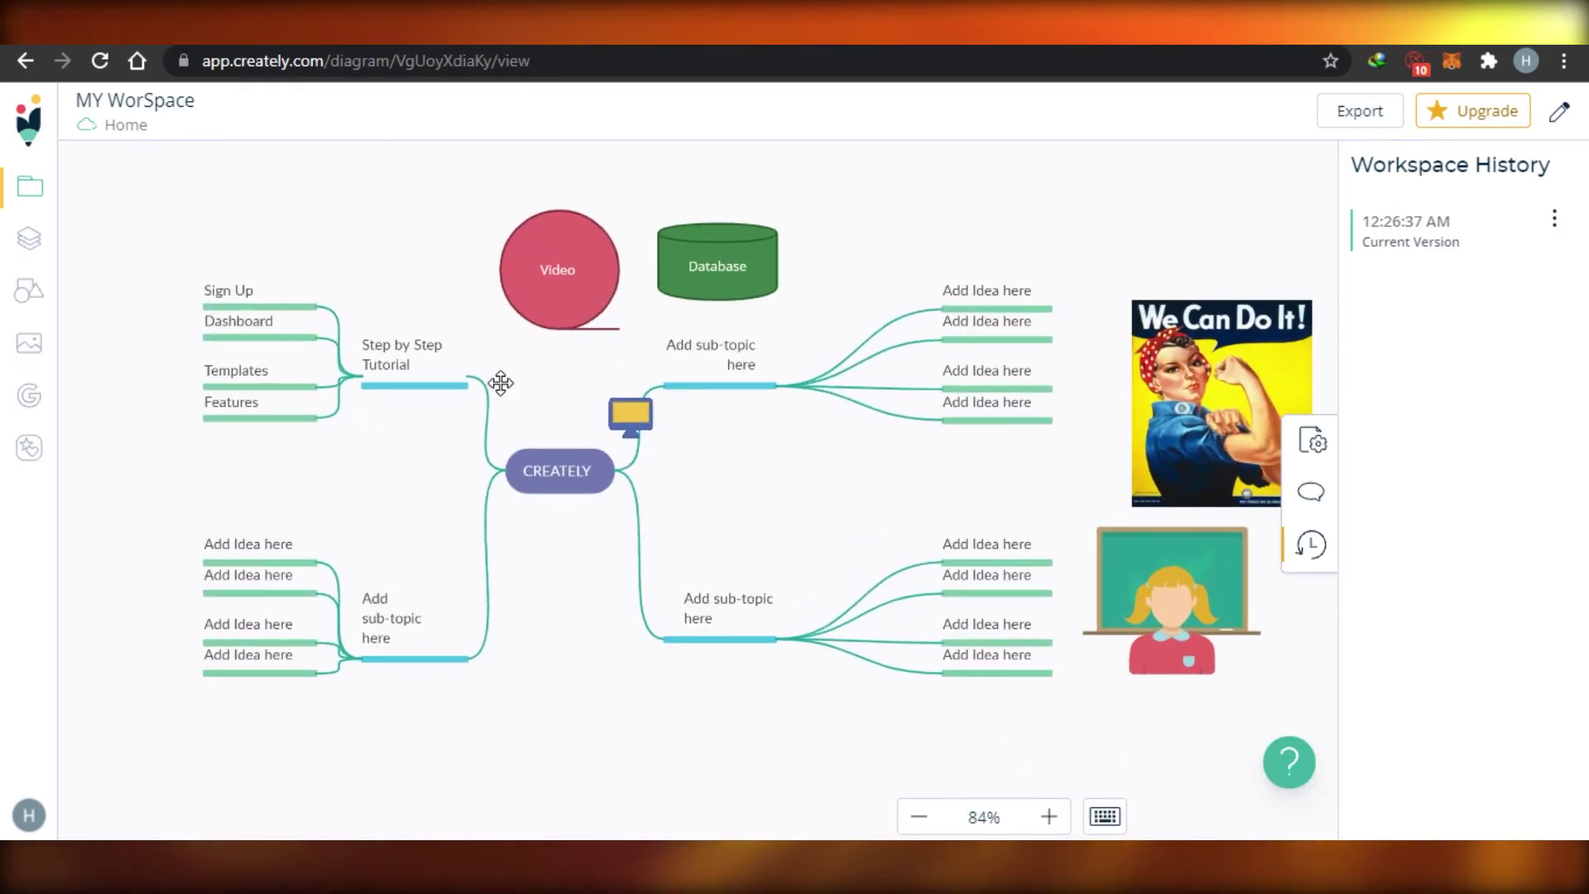